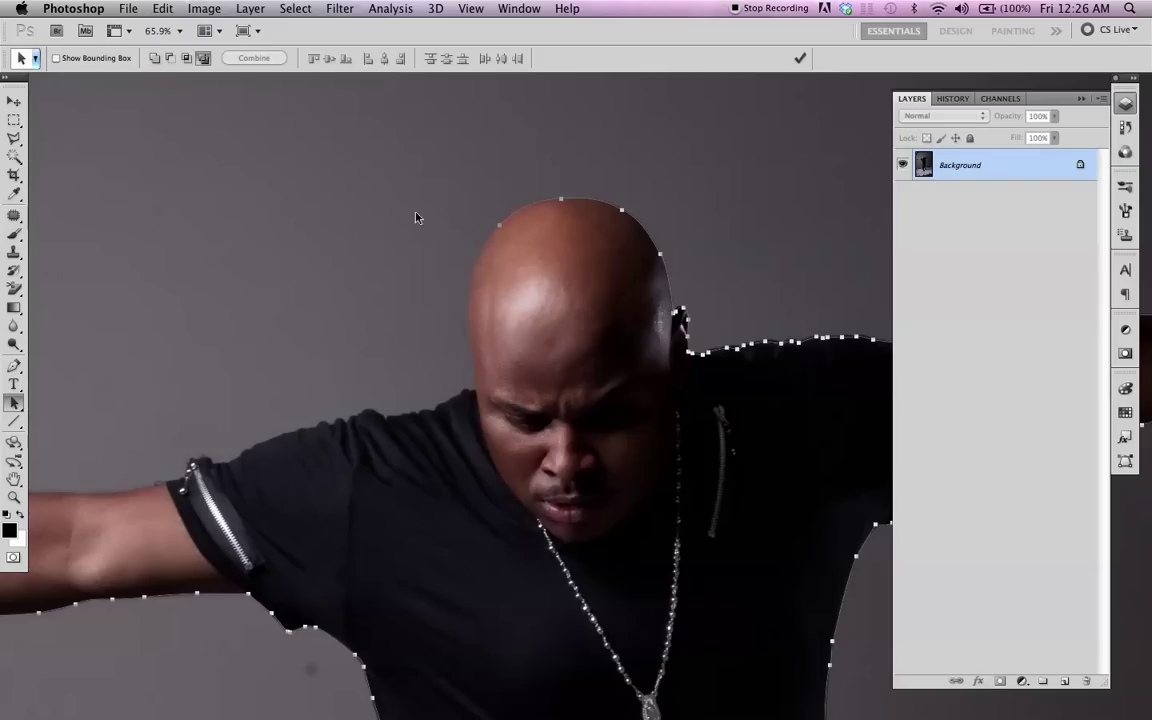
Step: Examine the existing path around the head, shoulders and arms for the stretch that is still untraced
{"action": "key", "text": "p"}
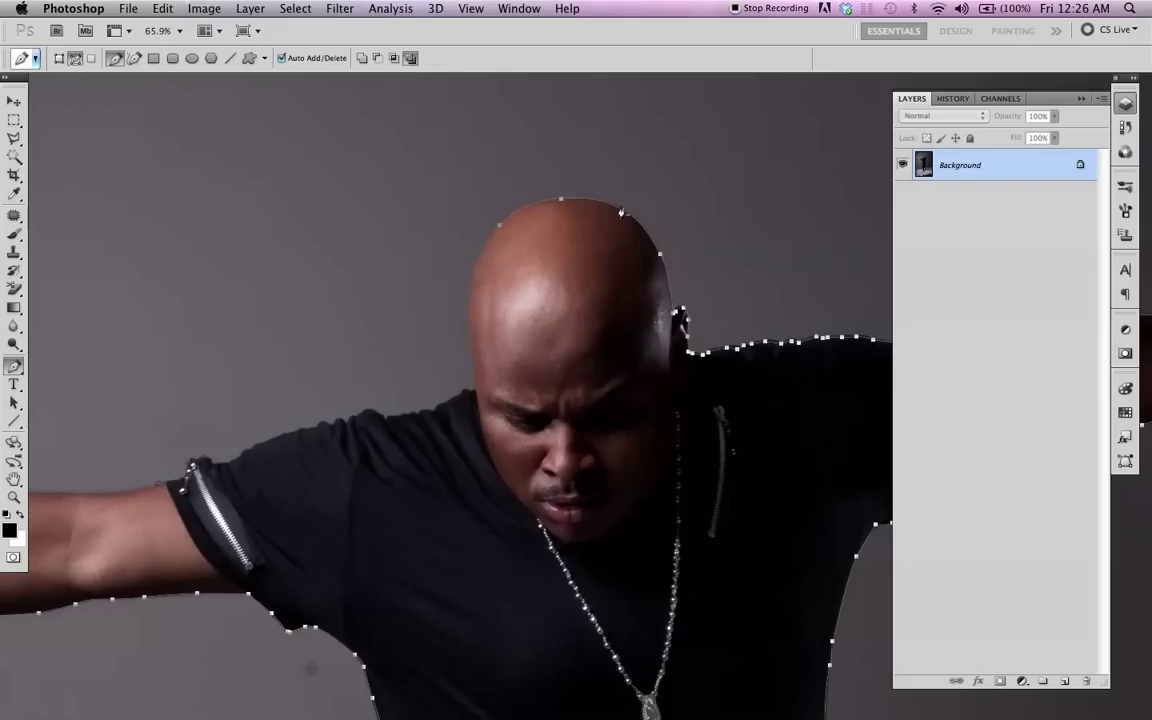
{"action": "key", "text": "z"}
{"action": "left_click_drag", "start_coordinate": [398, 150], "coordinate": [668, 391]}
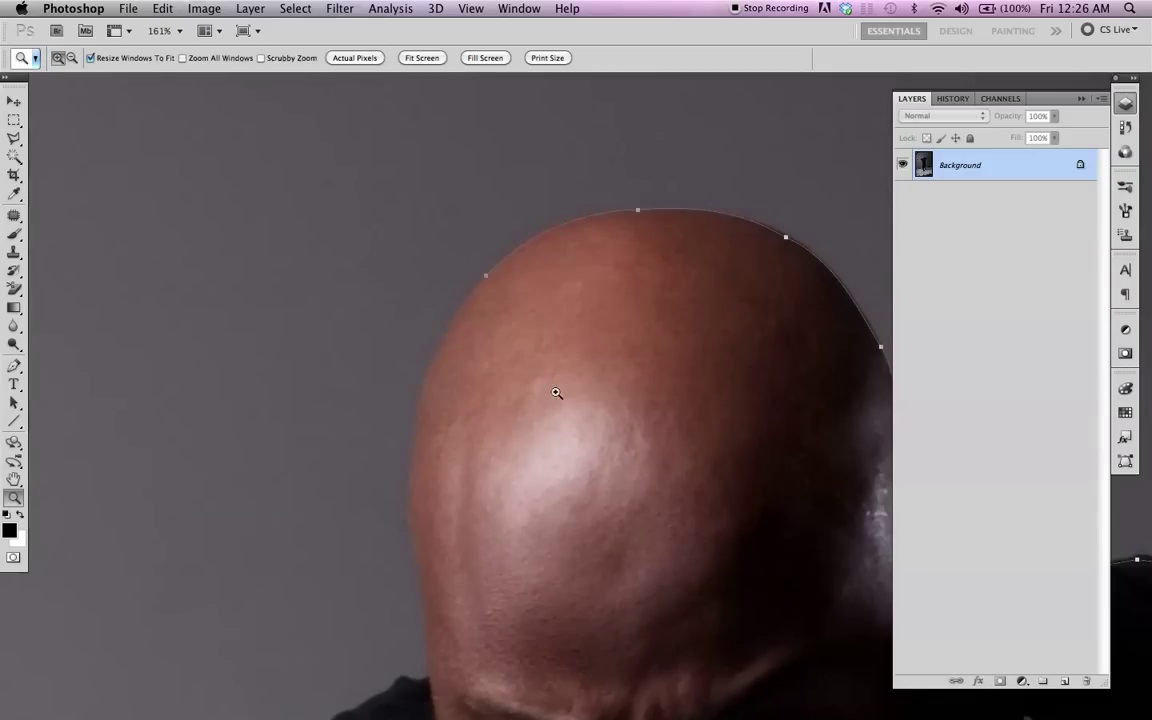
{"action": "left_click_drag", "start_coordinate": [309, 311], "coordinate": [208, 229]}
{"action": "key", "text": "p"}
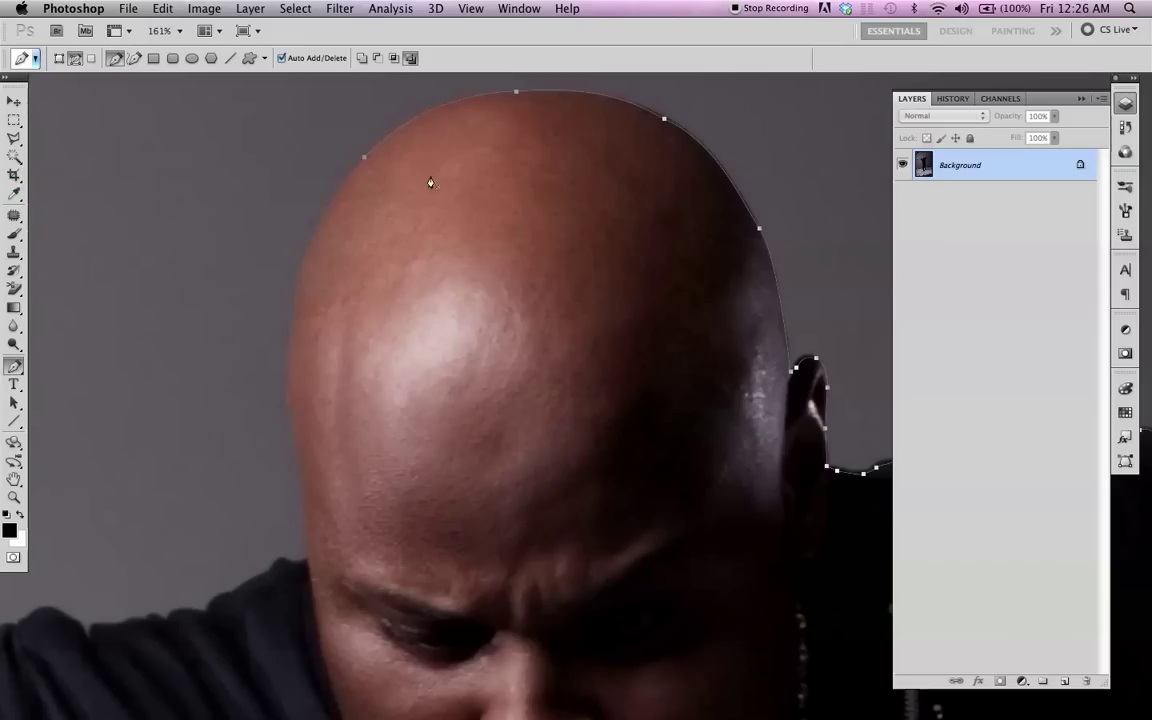
{"action": "key", "text": "Tab"}
{"action": "left_click_drag", "start_coordinate": [743, 455], "coordinate": [309, 358]}
{"action": "left_click_drag", "start_coordinate": [648, 326], "coordinate": [109, 380]}
{"action": "left_click_drag", "start_coordinate": [471, 459], "coordinate": [200, 422]}
{"action": "left_click_drag", "start_coordinate": [543, 422], "coordinate": [869, 262]}
{"action": "left_click_drag", "start_coordinate": [110, 375], "coordinate": [635, 331]}
{"action": "scroll", "coordinate": [634, 331], "scroll_direction": "left", "scroll_amount": 20}
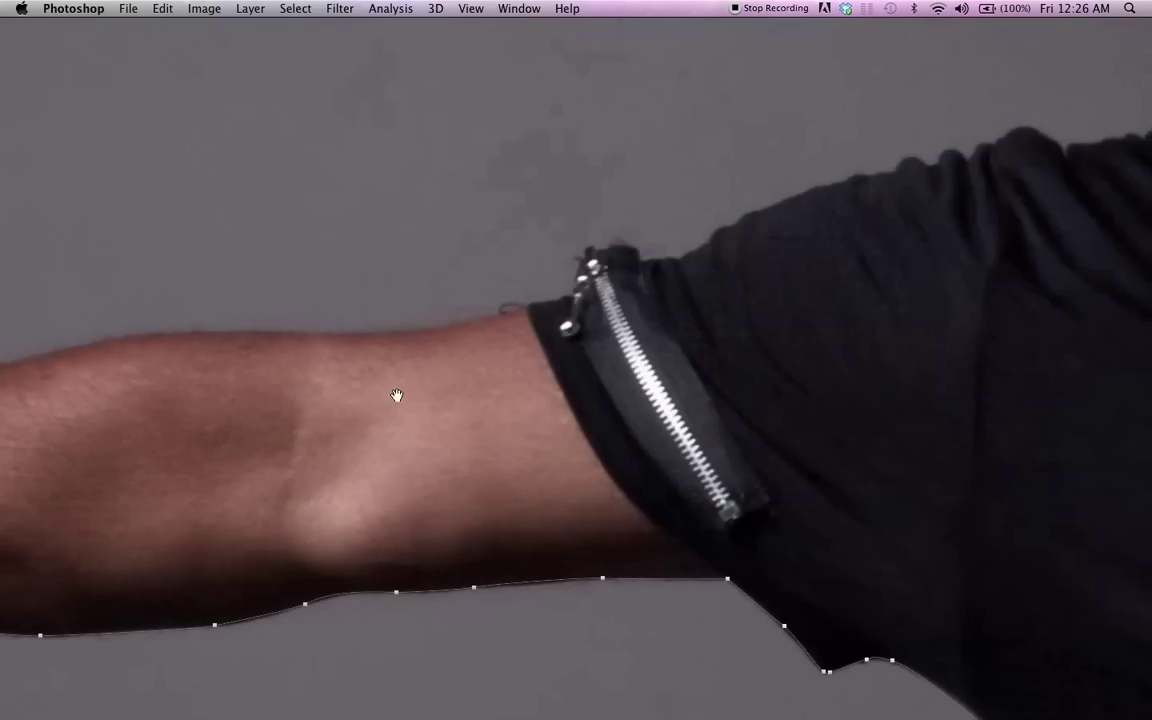
{"action": "scroll", "coordinate": [398, 396], "scroll_direction": "right", "scroll_amount": 10}
{"action": "left_click_drag", "start_coordinate": [669, 397], "coordinate": [239, 658]}
{"action": "left_click_drag", "start_coordinate": [524, 188], "coordinate": [388, 332]}
{"action": "key", "text": "Tab"}
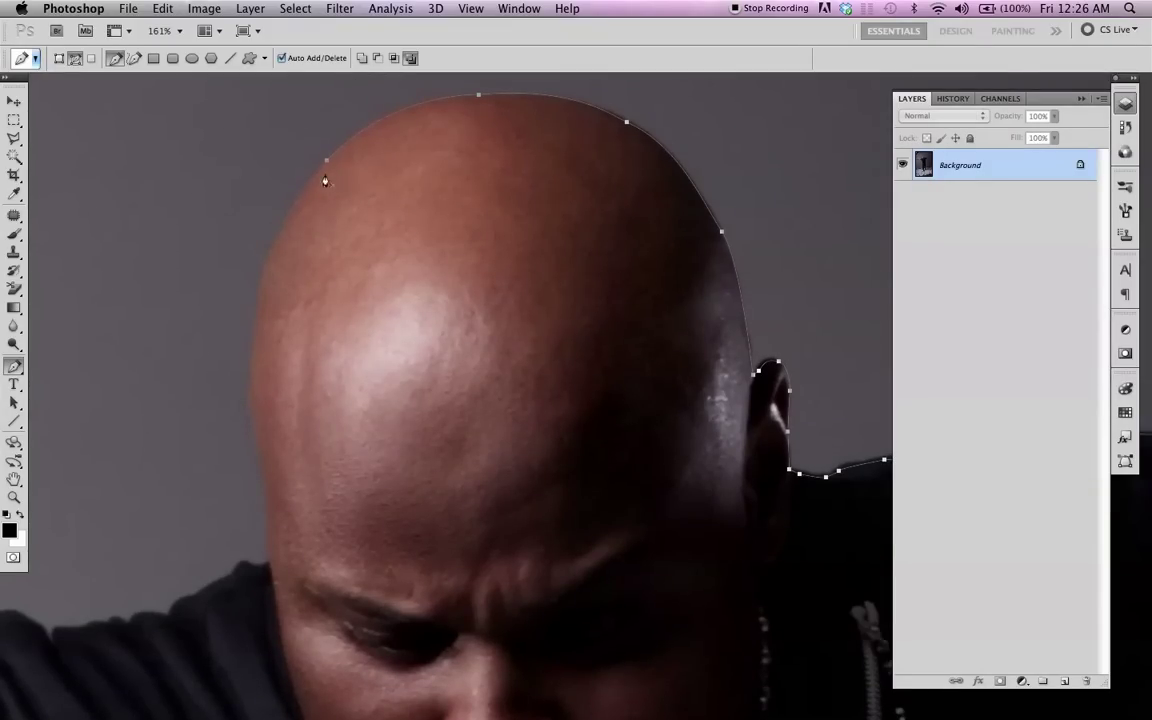
Step: Continue the open path from its end on top of the head down the side of the head to the shirt collar
{"action": "left_click", "coordinate": [327, 161]}
{"action": "left_click_drag", "start_coordinate": [261, 276], "coordinate": [257, 318]}
{"action": "mouse_move", "coordinate": [270, 484]}
{"action": "left_mouse_down"}
{"action": "mouse_move", "coordinate": [270, 501]}
{"action": "mouse_move", "coordinate": [265, 487]}
{"action": "left_mouse_up"}
{"action": "scroll", "coordinate": [373, 481], "scroll_direction": "down", "scroll_amount": 5}
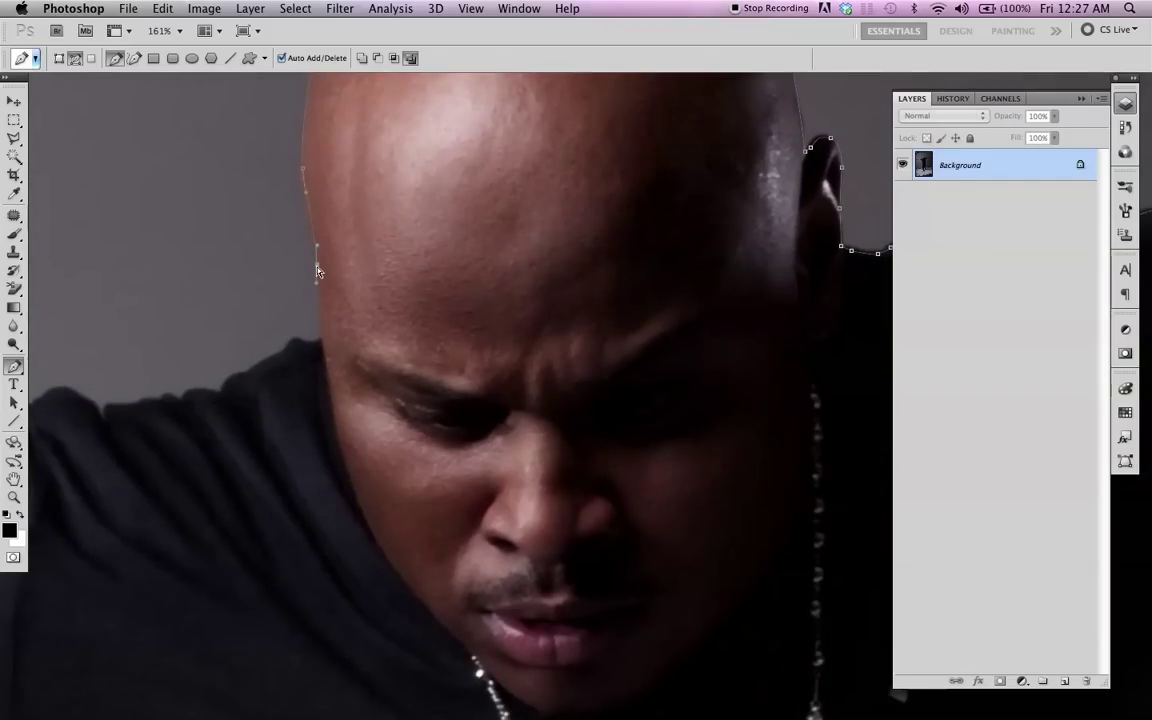
{"action": "mouse_move", "coordinate": [317, 266]}
{"action": "left_mouse_down"}
{"action": "mouse_move", "coordinate": [329, 263]}
{"action": "mouse_move", "coordinate": [319, 273]}
{"action": "left_mouse_up"}
{"action": "mouse_move", "coordinate": [341, 334]}
{"action": "left_mouse_down"}
{"action": "mouse_move", "coordinate": [344, 347]}
{"action": "mouse_move", "coordinate": [328, 335]}
{"action": "left_mouse_up"}
Step: Trace the path with closely spaced anchor points along the wrinkled shirt folds from the collar across the shoulder
{"action": "left_click_drag", "start_coordinate": [315, 345], "coordinate": [310, 345]}
{"action": "left_click_drag", "start_coordinate": [297, 339], "coordinate": [295, 344]}
{"action": "left_click_drag", "start_coordinate": [247, 376], "coordinate": [388, 304]}
{"action": "left_click", "coordinate": [369, 307]}
{"action": "left_click", "coordinate": [340, 312]}
{"action": "left_click", "coordinate": [322, 310]}
{"action": "left_click", "coordinate": [293, 294]}
{"action": "left_click", "coordinate": [266, 310]}
{"action": "left_click", "coordinate": [251, 309]}
{"action": "left_click", "coordinate": [239, 325]}
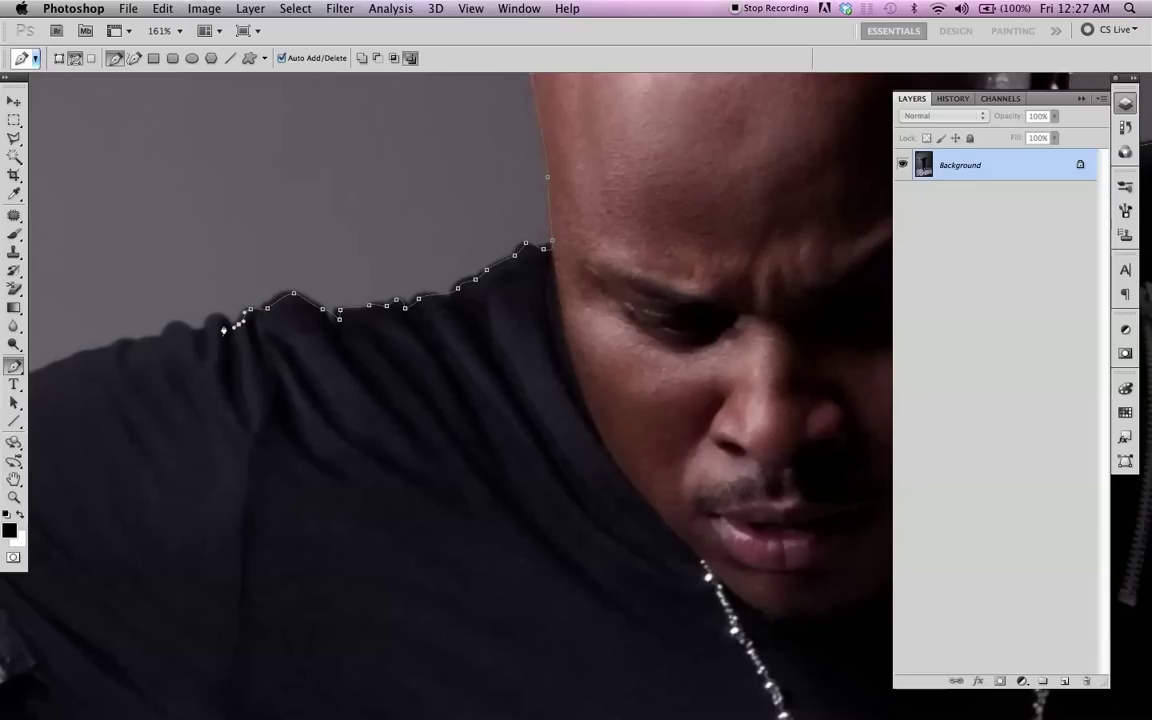
{"action": "left_click", "coordinate": [219, 316]}
{"action": "left_click", "coordinate": [210, 329]}
{"action": "left_click", "coordinate": [192, 330]}
Step: Extend the path along the upper slope of the shirt sleeve beyond the shoulder folds
{"action": "left_click_drag", "start_coordinate": [176, 326], "coordinate": [266, 314]}
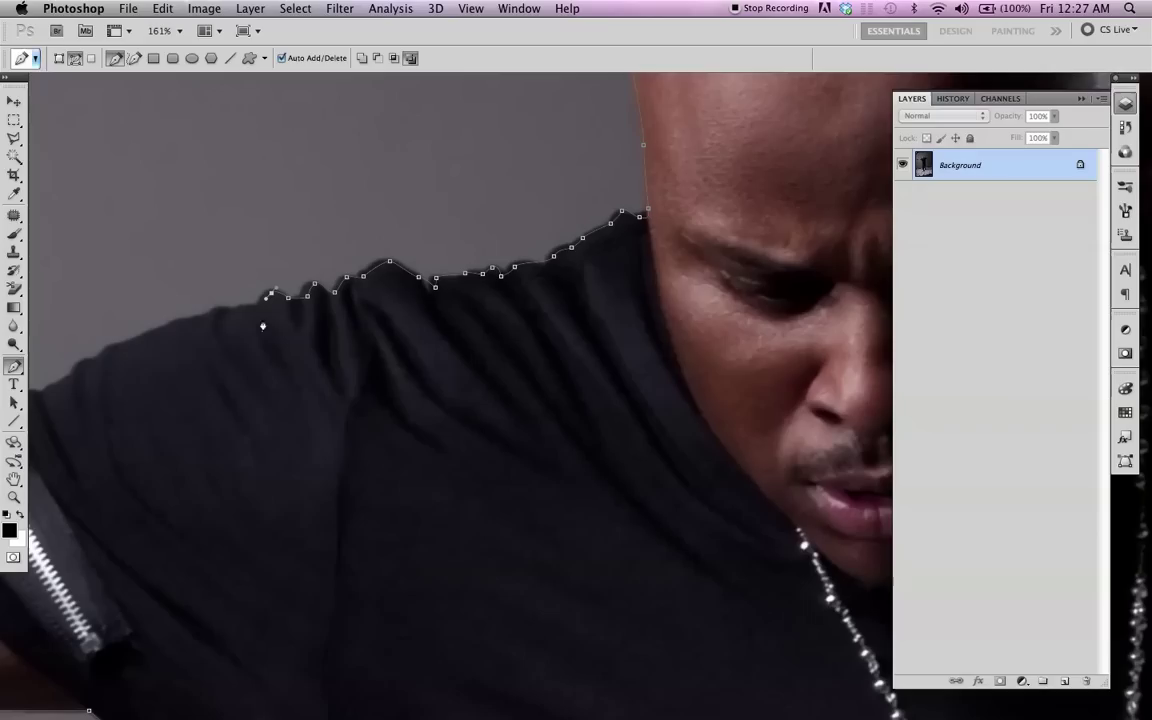
{"action": "left_click", "coordinate": [235, 313]}
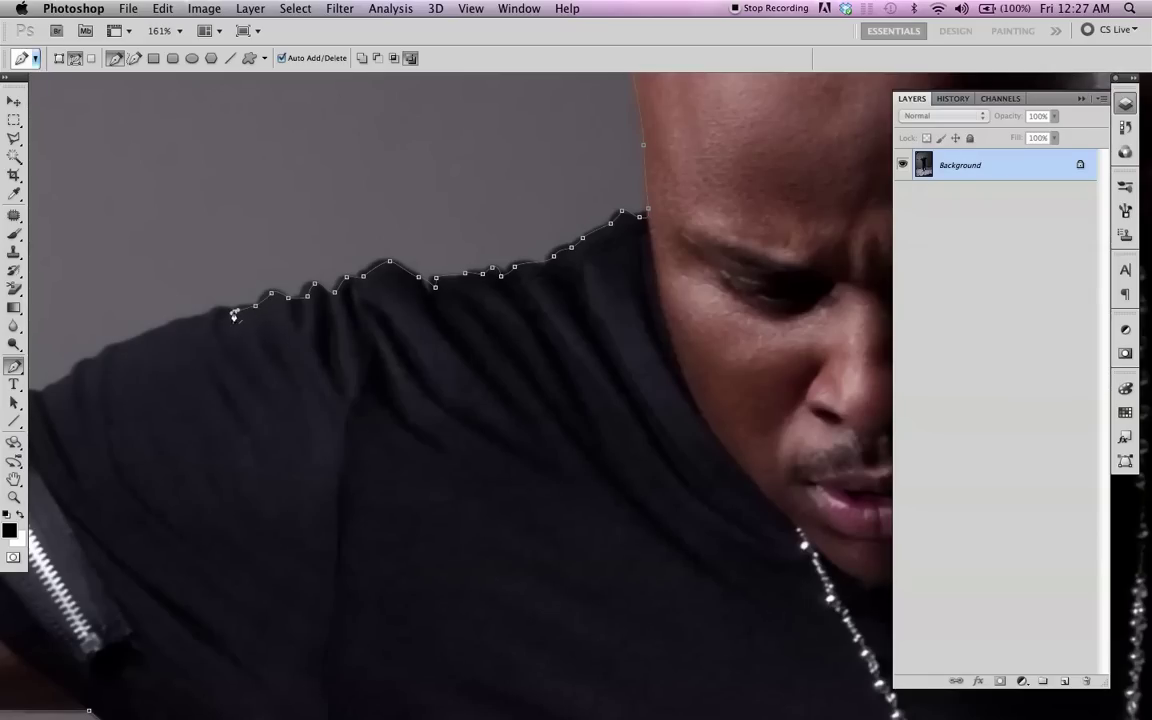
{"action": "left_click", "coordinate": [199, 320]}
{"action": "left_click", "coordinate": [176, 321]}
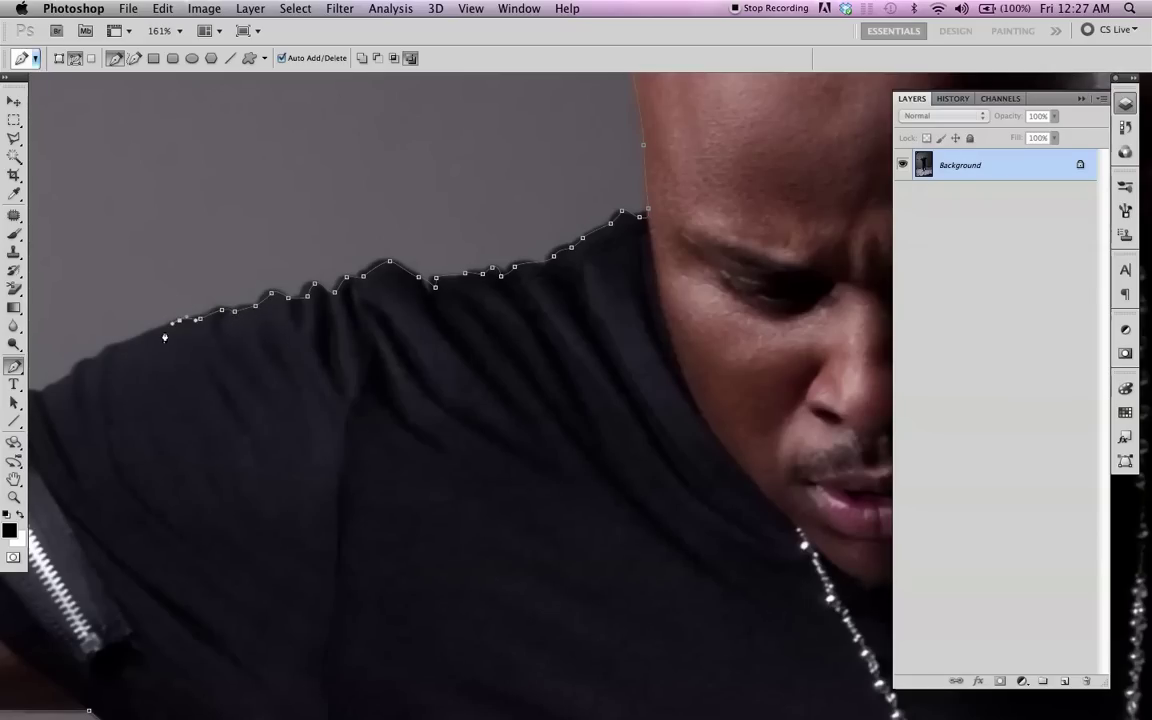
{"action": "left_click", "coordinate": [129, 343]}
{"action": "left_click", "coordinate": [108, 350]}
{"action": "left_click", "coordinate": [97, 359]}
{"action": "left_click", "coordinate": [80, 366]}
Step: Continue the path down the end of the sleeve to the fabric tab above the zipper
{"action": "left_click_drag", "start_coordinate": [211, 335], "coordinate": [491, 226]}
{"action": "left_click", "coordinate": [332, 278]}
{"action": "left_click", "coordinate": [318, 285]}
{"action": "left_click", "coordinate": [299, 286]}
{"action": "left_click", "coordinate": [281, 287]}
{"action": "left_click", "coordinate": [274, 272]}
{"action": "left_click", "coordinate": [263, 270]}
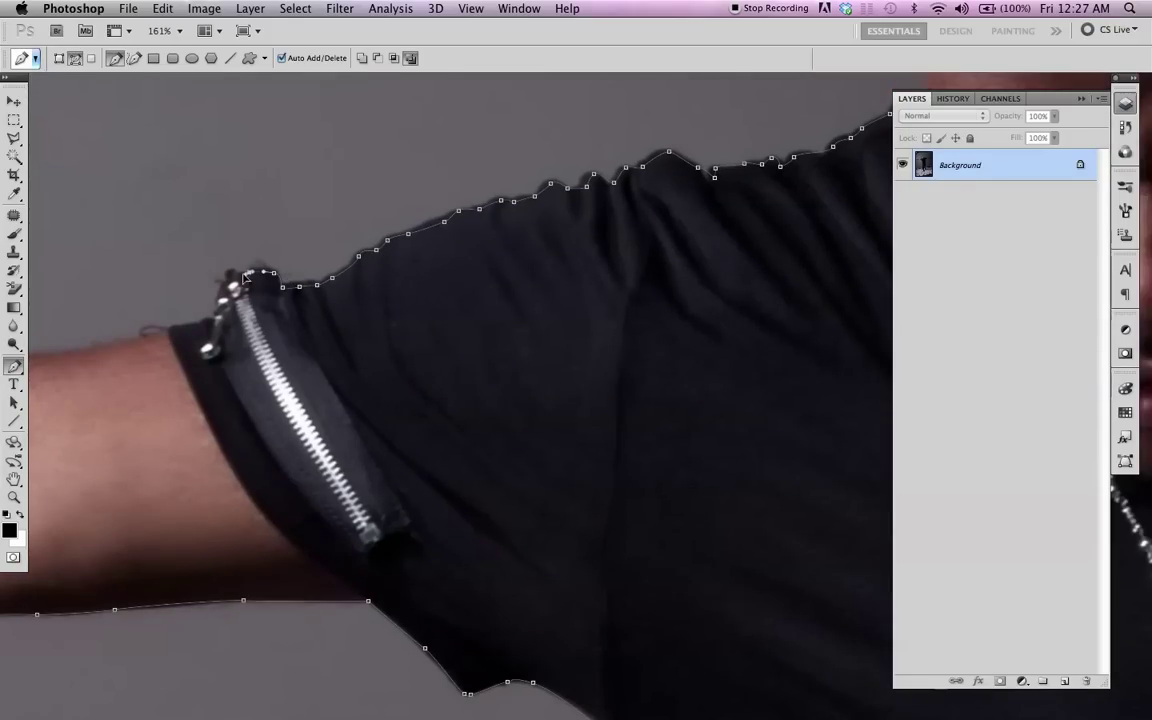
Step: Trace the path closely around the zipper pull and along the sleeve cuff to the bare arm
{"action": "left_click", "coordinate": [232, 272]}
{"action": "key", "text": "super+plus"}
{"action": "left_click_drag", "start_coordinate": [257, 285], "coordinate": [598, 218]}
{"action": "left_click", "coordinate": [415, 249]}
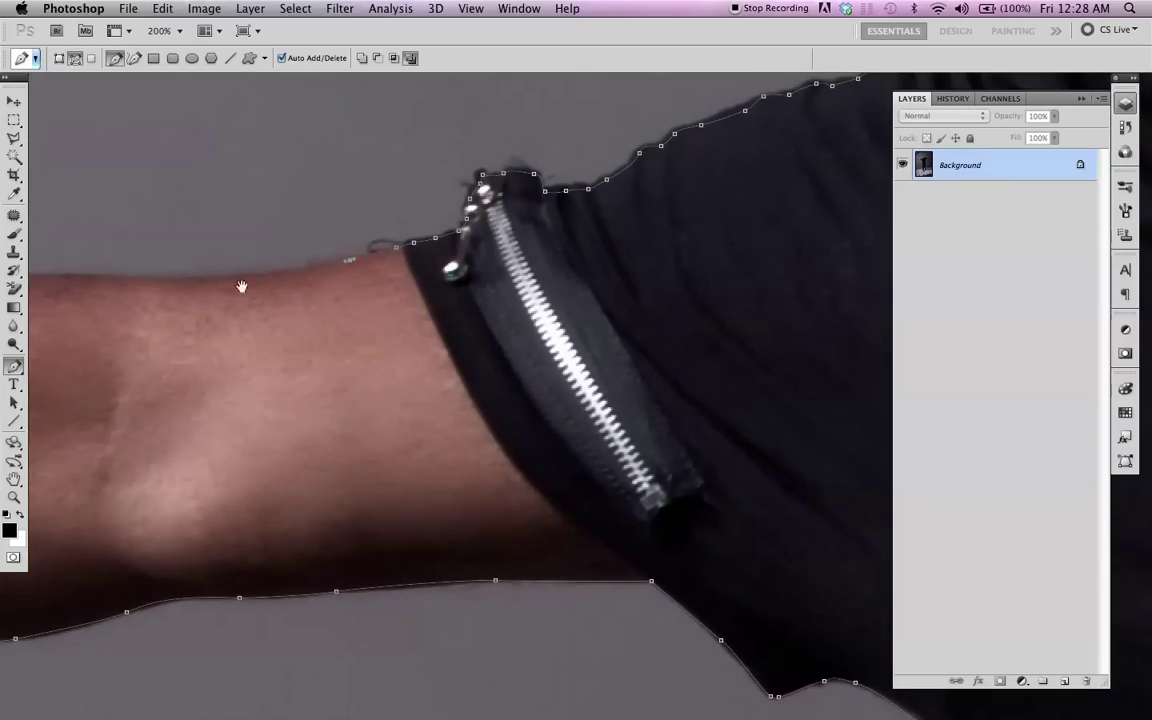
Step: Trace the upper edge of the bare arm from the sleeve cuff past the elbow to mid-forearm with smooth anchor points
{"action": "left_click_drag", "start_coordinate": [230, 285], "coordinate": [540, 240]}
{"action": "left_click", "coordinate": [521, 231]}
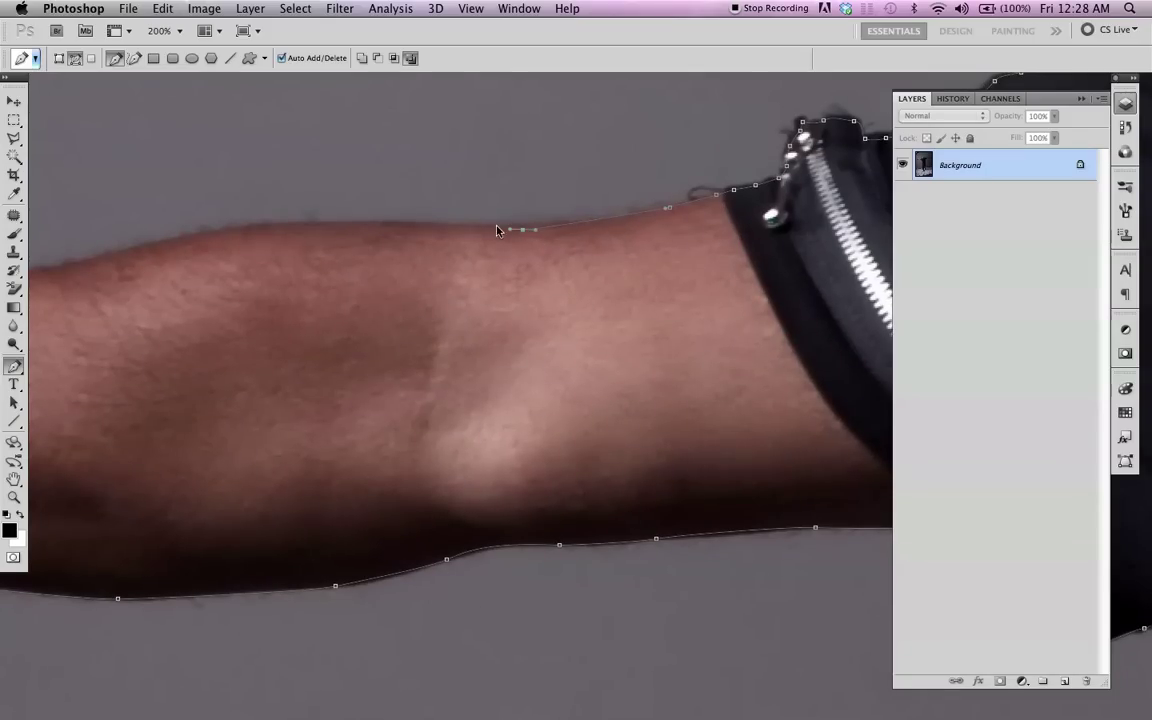
{"action": "left_click_drag", "start_coordinate": [391, 227], "coordinate": [380, 229]}
{"action": "left_click_drag", "start_coordinate": [184, 253], "coordinate": [676, 195]}
{"action": "left_click_drag", "start_coordinate": [576, 204], "coordinate": [551, 209]}
{"action": "left_click", "coordinate": [464, 233]}
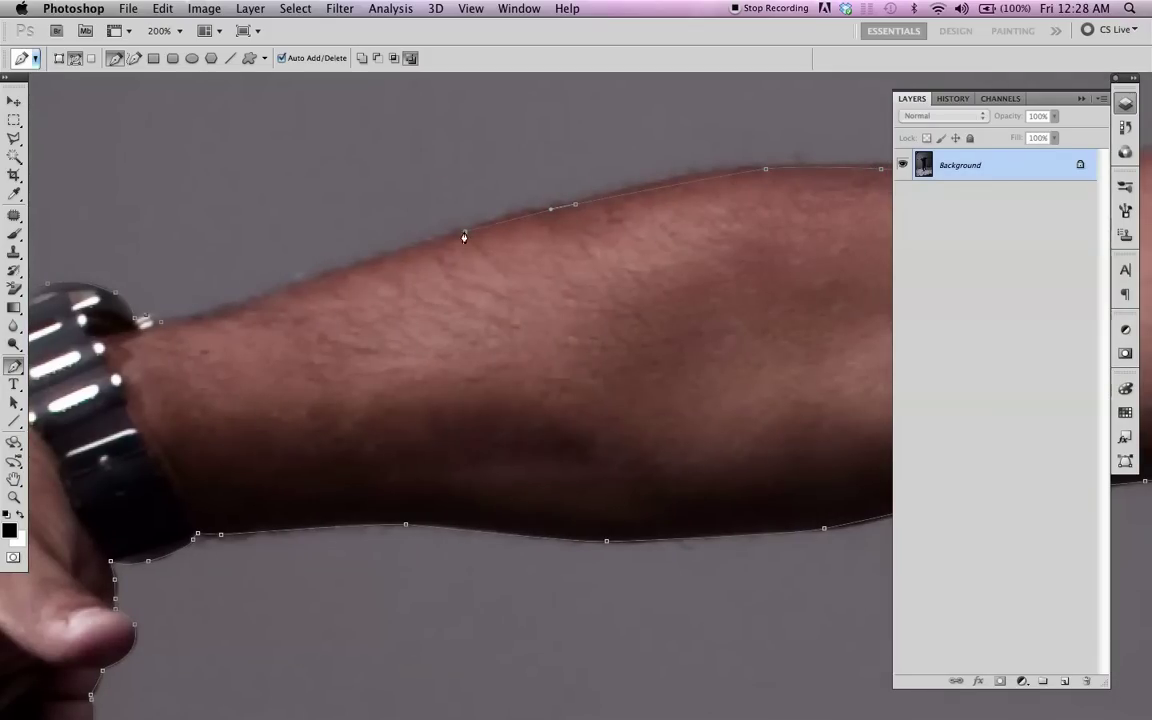
Step: Extend the path along the forearm's upper edge to the wrist beside the watch, replacing the overlong curve segment
{"action": "left_click_drag", "start_coordinate": [372, 264], "coordinate": [352, 269]}
{"action": "left_click_drag", "start_coordinate": [236, 293], "coordinate": [207, 299]}
{"action": "key", "text": "super+z"}
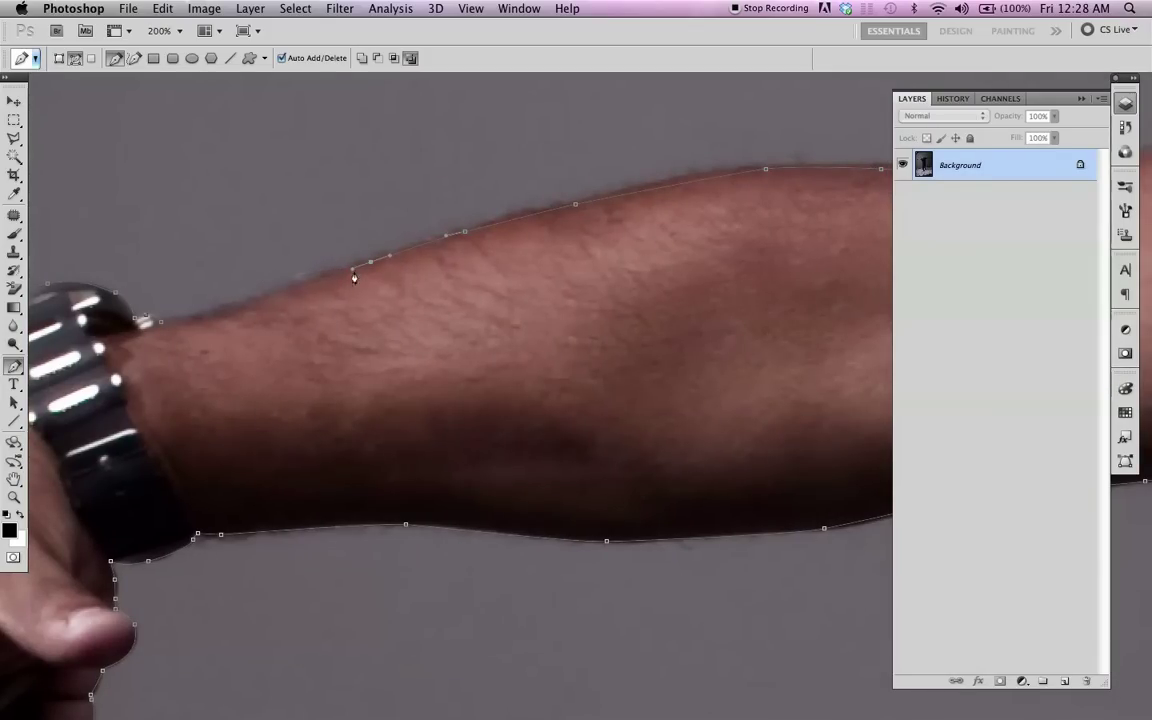
{"action": "left_click", "coordinate": [312, 283]}
{"action": "left_click", "coordinate": [252, 304]}
{"action": "left_click", "coordinate": [210, 319]}
{"action": "left_click_drag", "start_coordinate": [177, 323], "coordinate": [157, 324]}
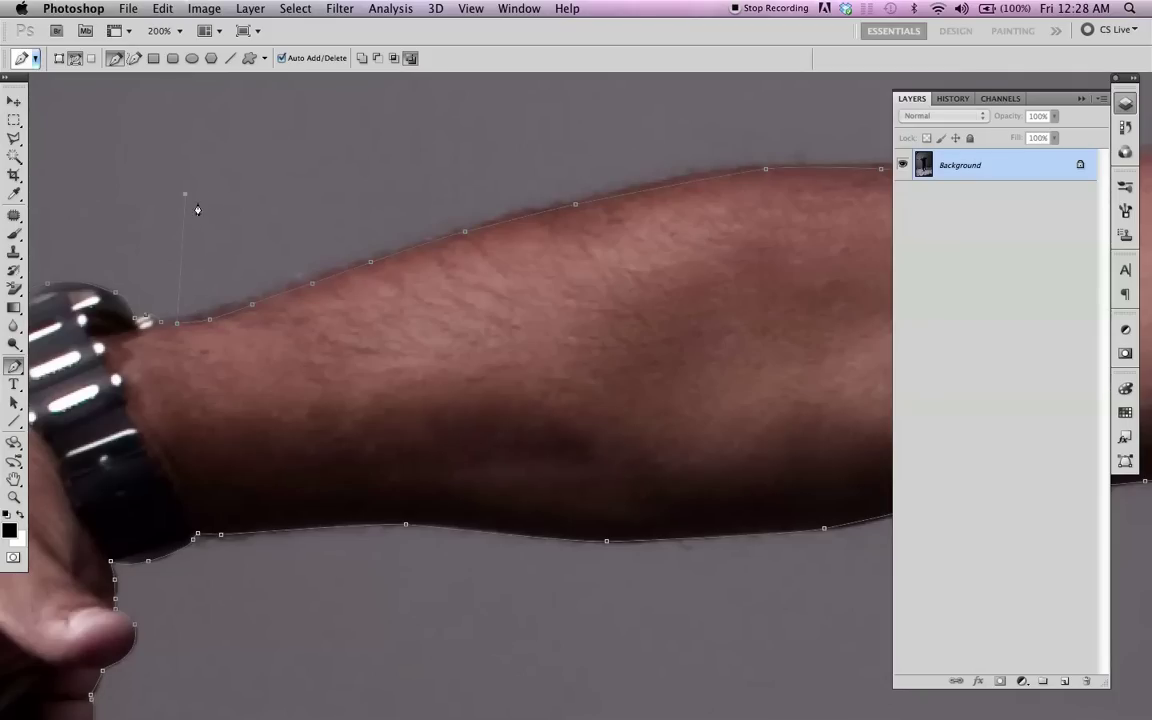
{"action": "left_click_drag", "start_coordinate": [196, 177], "coordinate": [240, 183]}
{"action": "left_click_drag", "start_coordinate": [292, 100], "coordinate": [300, 99]}
{"action": "left_click", "coordinate": [307, 131], "text": "alt"}
{"action": "key", "text": "super+alt+z"}
{"action": "key", "text": "super+alt+z"}
{"action": "key", "text": "super+alt+z"}
{"action": "key", "text": "super+alt+z"}
Step: Close the path beside the watch and add an anchor point on the forearm's upper edge
{"action": "left_click", "coordinate": [161, 324]}
{"action": "left_click_drag", "start_coordinate": [557, 236], "coordinate": [613, 207]}
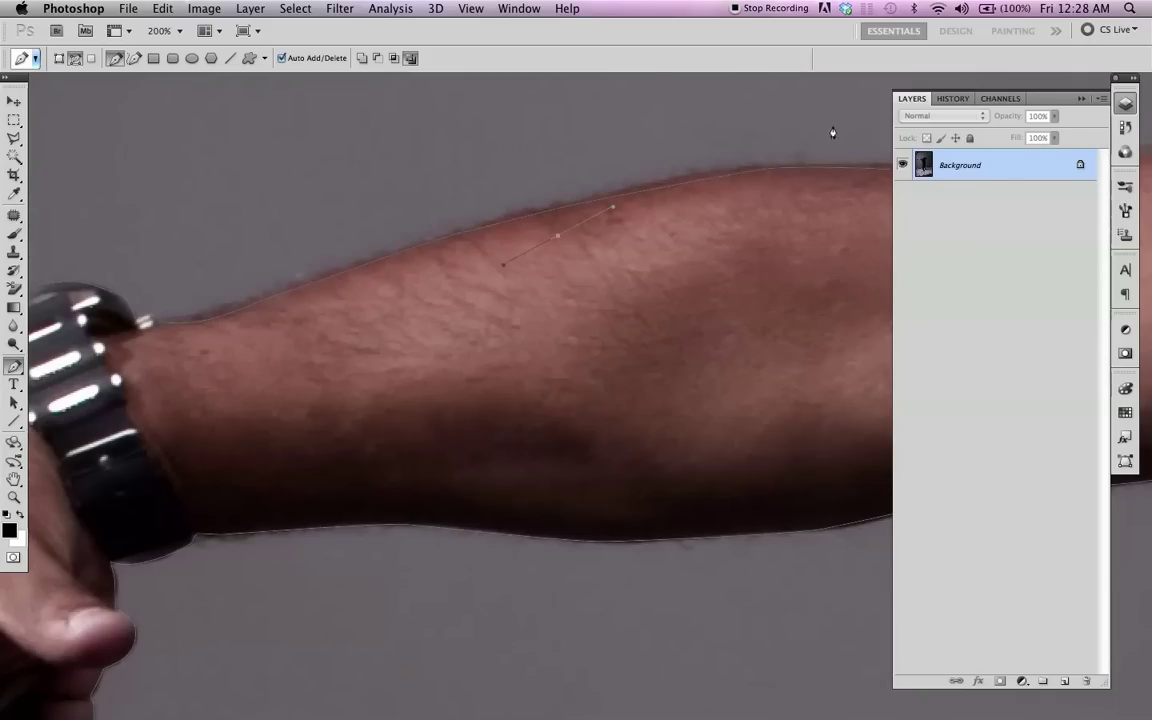
{"action": "left_click", "coordinate": [743, 173]}
{"action": "left_click_drag", "start_coordinate": [741, 174], "coordinate": [690, 174]}
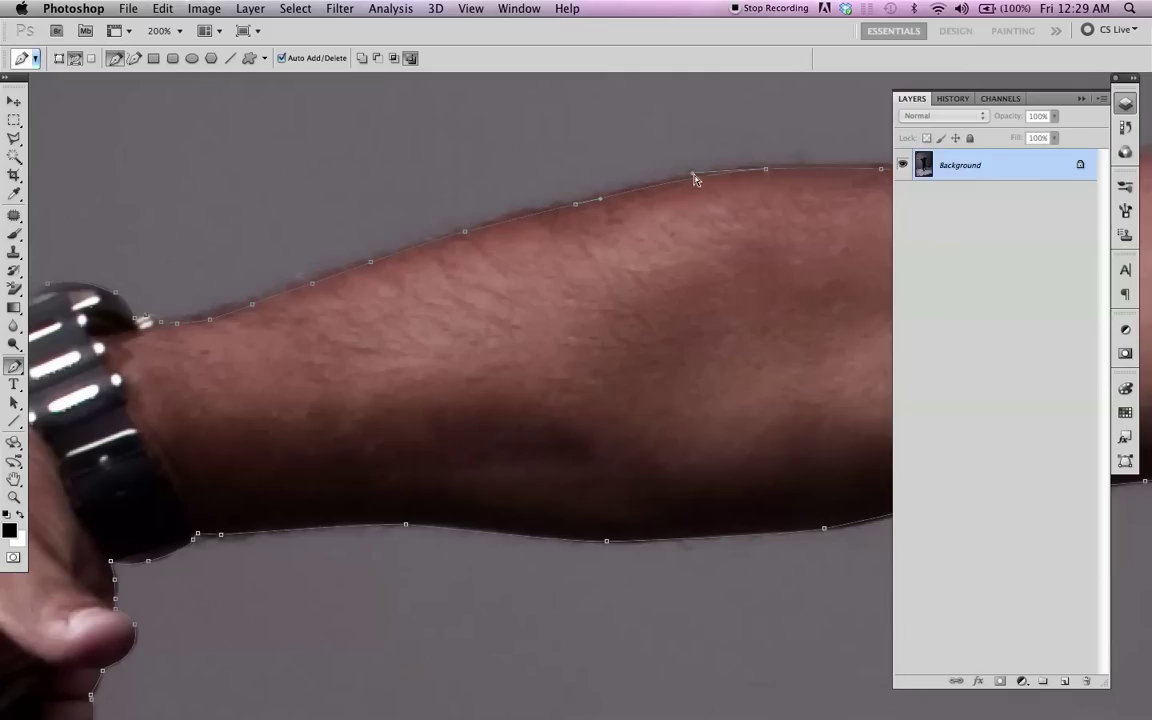
{"action": "left_click", "coordinate": [13, 102]}
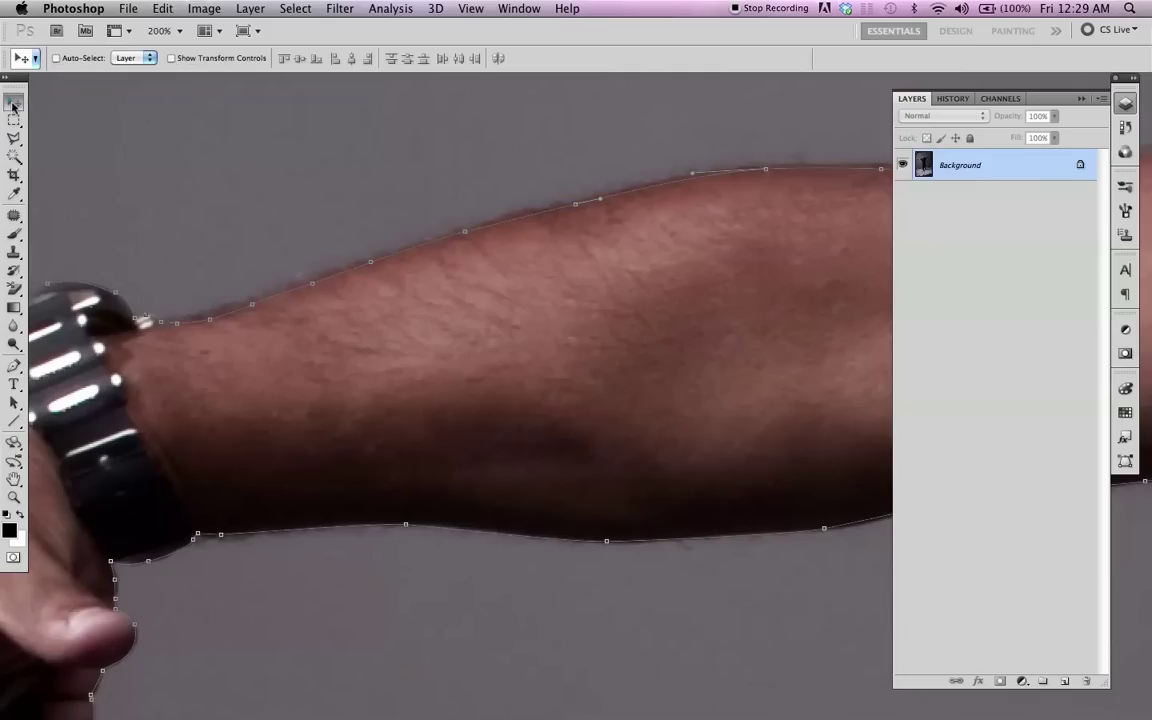
{"action": "left_click", "coordinate": [33, 60]}
{"action": "left_click", "coordinate": [33, 60]}
{"action": "left_click", "coordinate": [15, 367]}
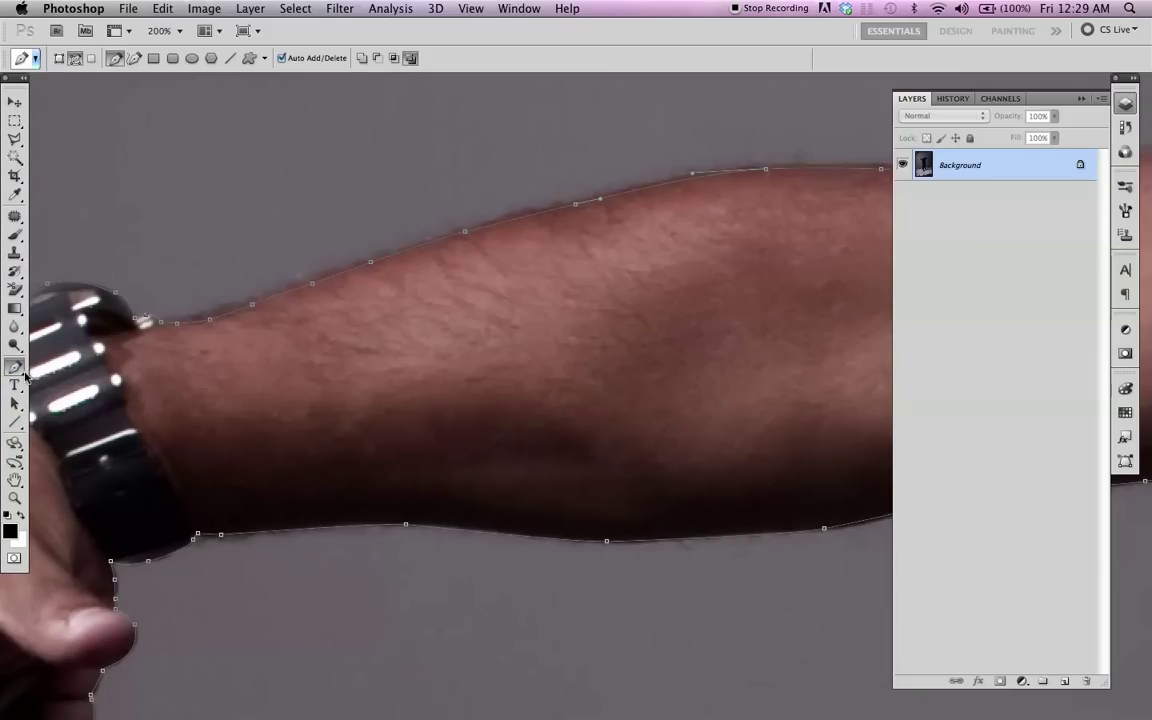
{"action": "left_click", "coordinate": [20, 371]}
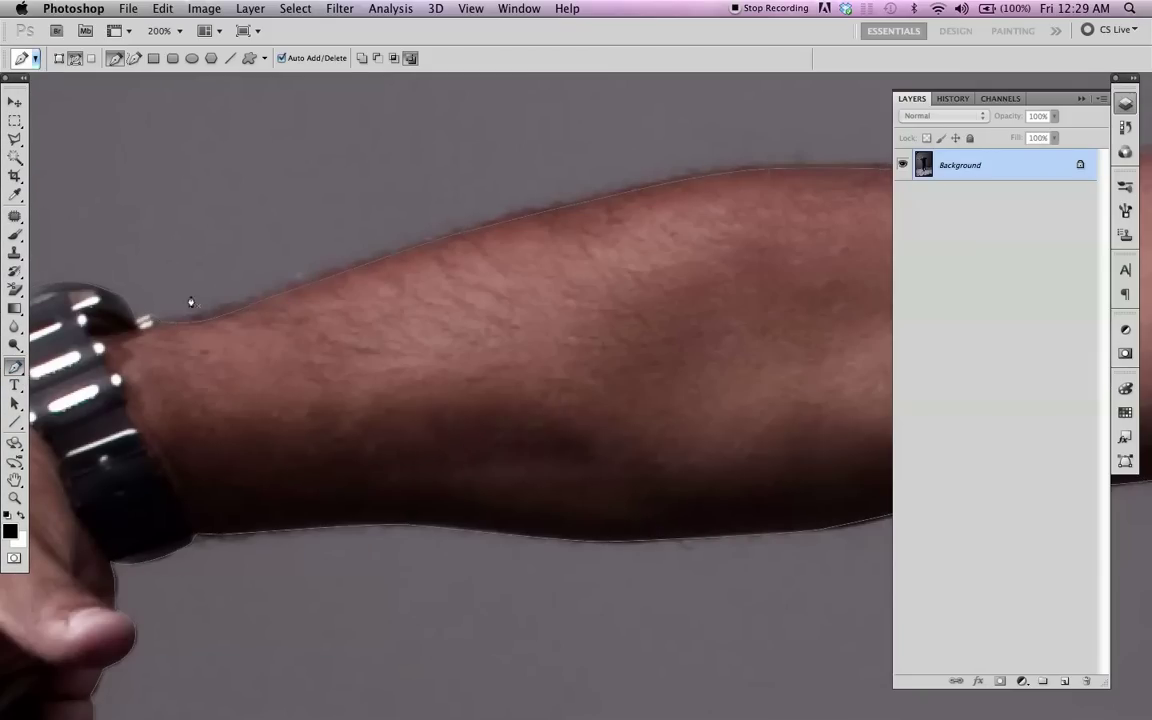
Step: Display the document's paths and convert the work path around the man into a selection
{"action": "left_click", "coordinate": [530, 10]}
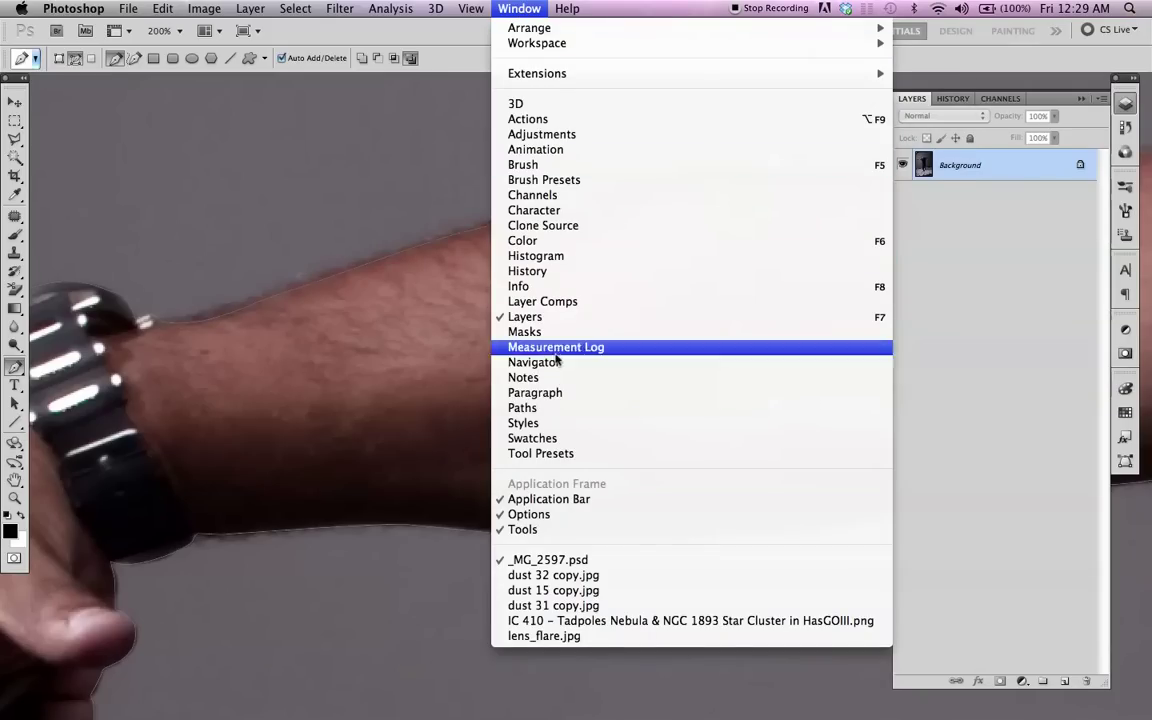
{"action": "left_click", "coordinate": [560, 406]}
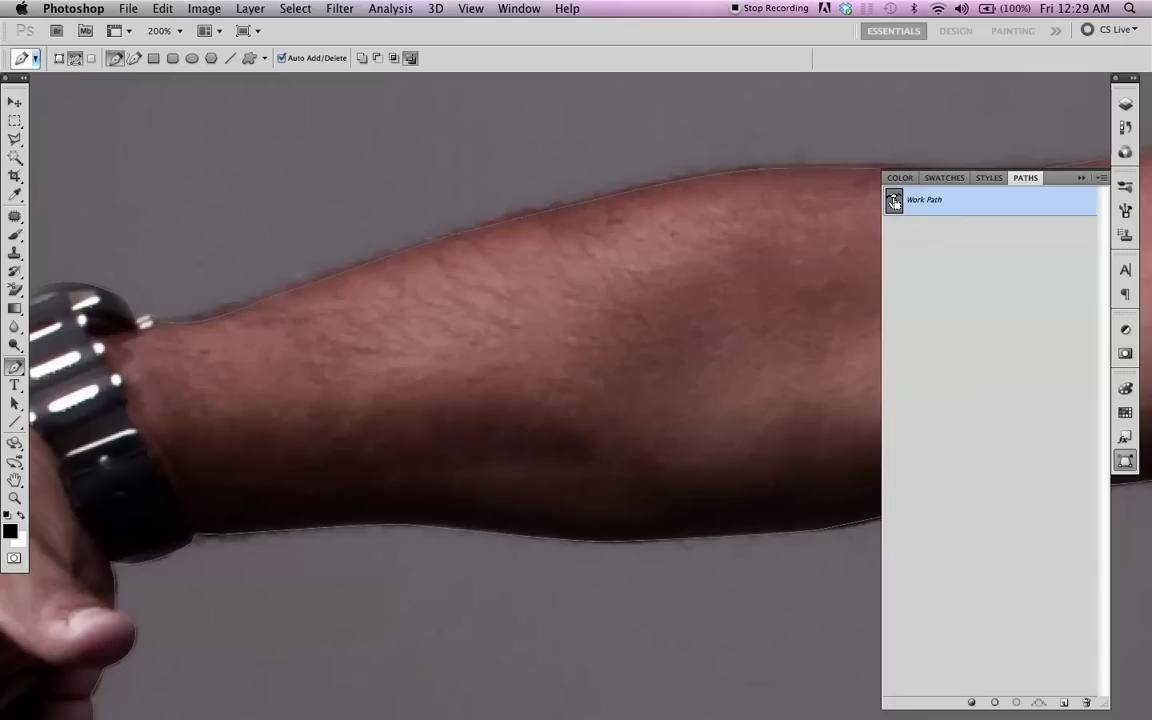
{"action": "key", "text": "super+Return"}
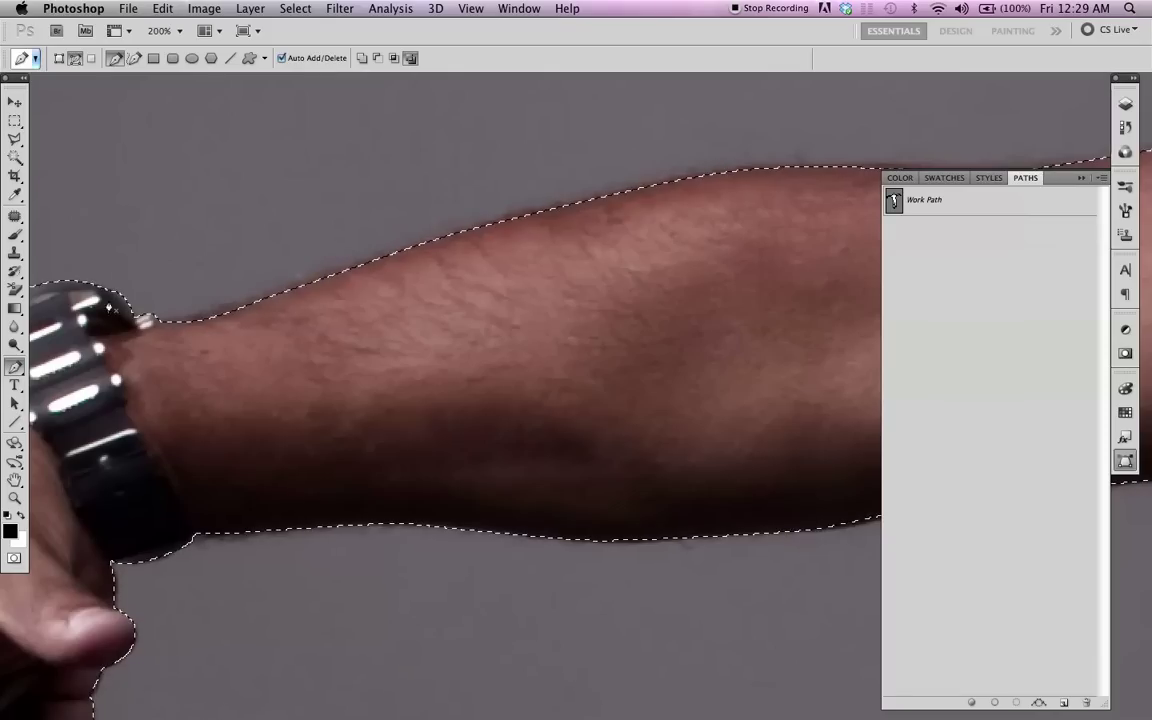
Step: Feather the selection with a radius of 0.4 pixels
{"action": "left_click_drag", "start_coordinate": [118, 277], "coordinate": [350, 220]}
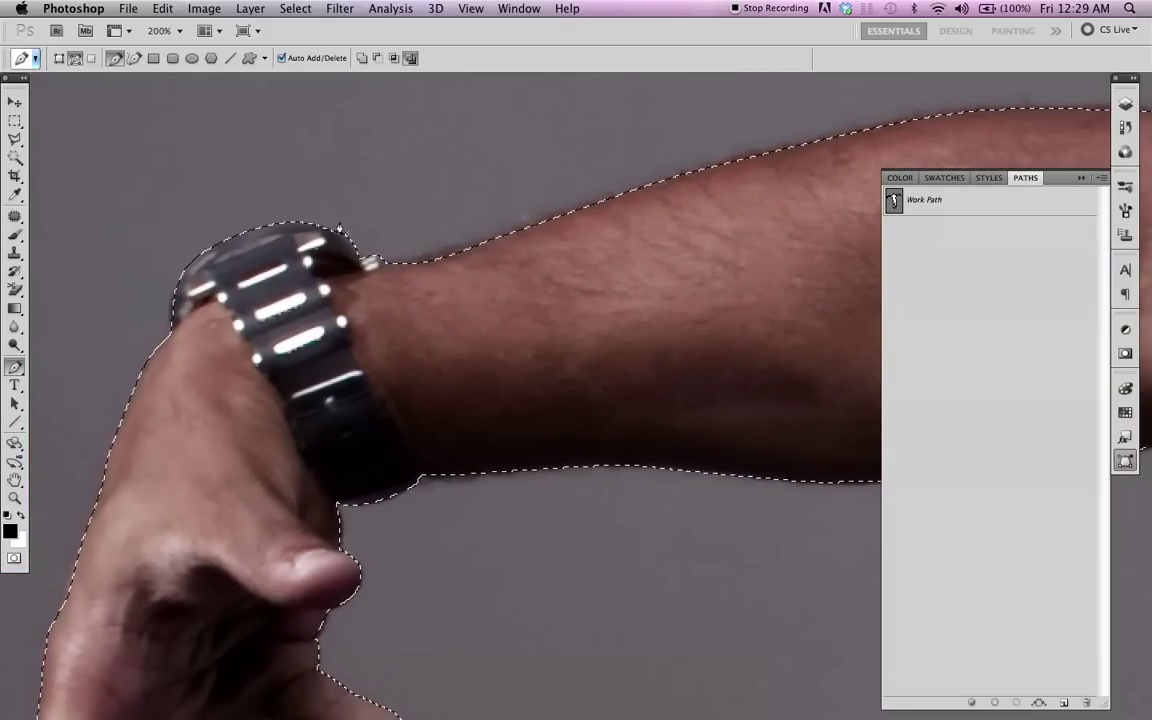
{"action": "left_click", "coordinate": [294, 12]}
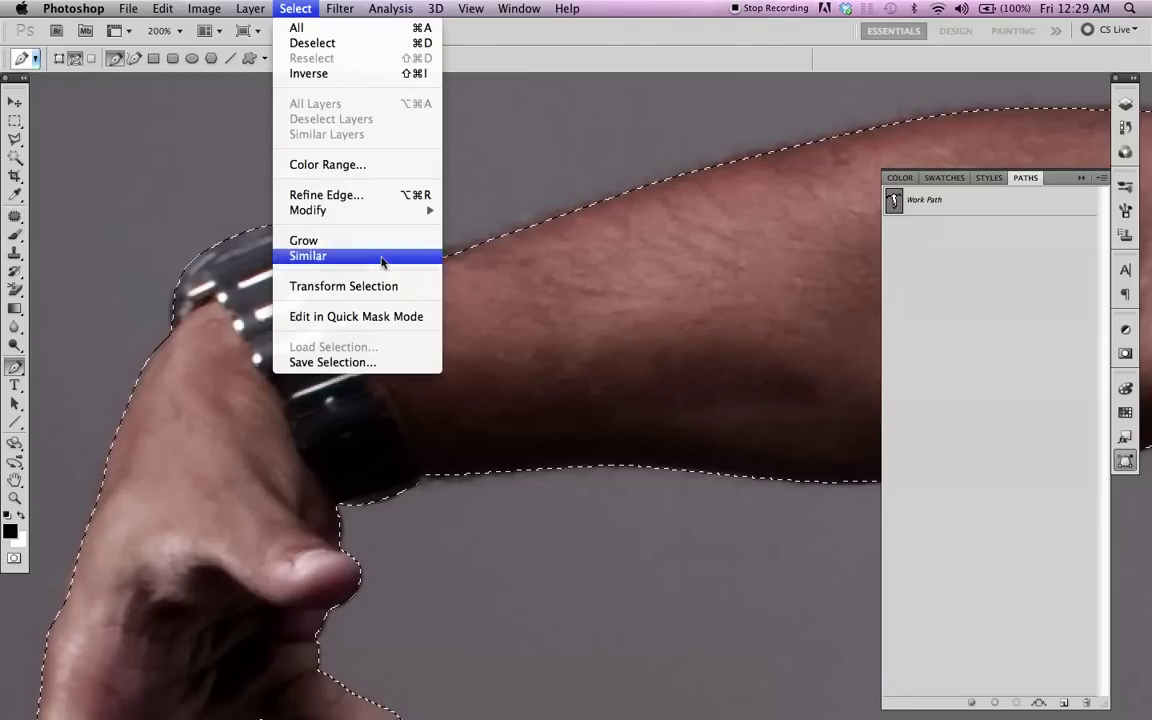
{"action": "mouse_move", "coordinate": [367, 210]}
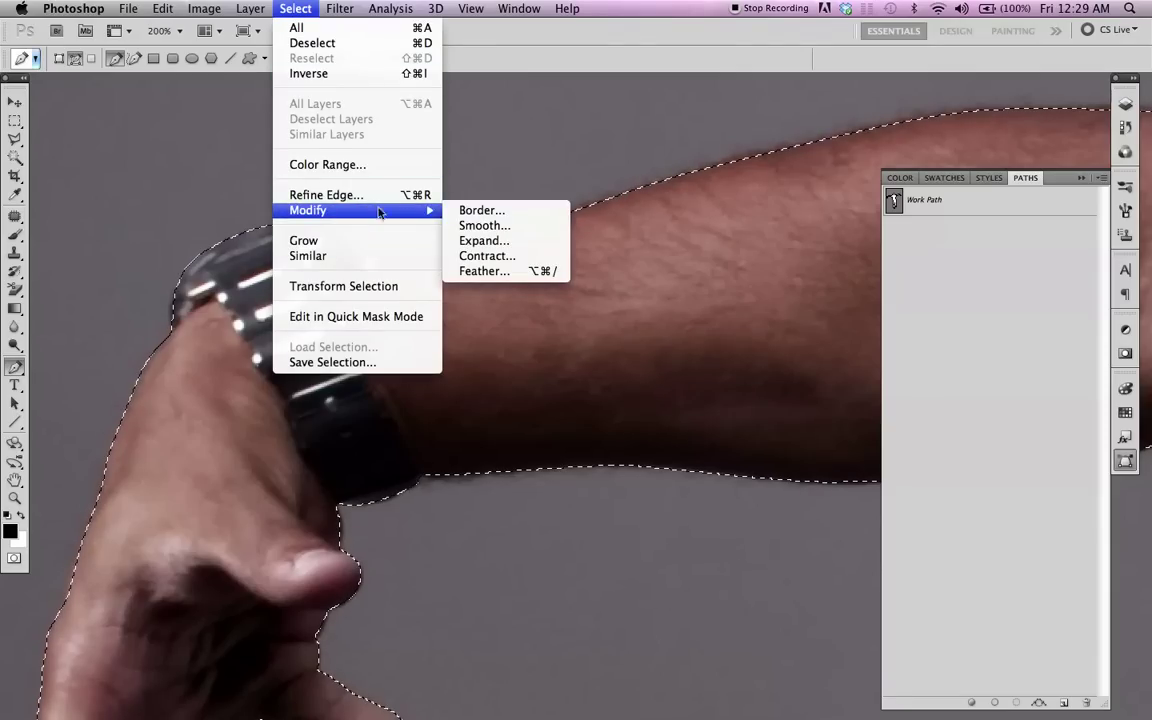
{"action": "left_click", "coordinate": [494, 272]}
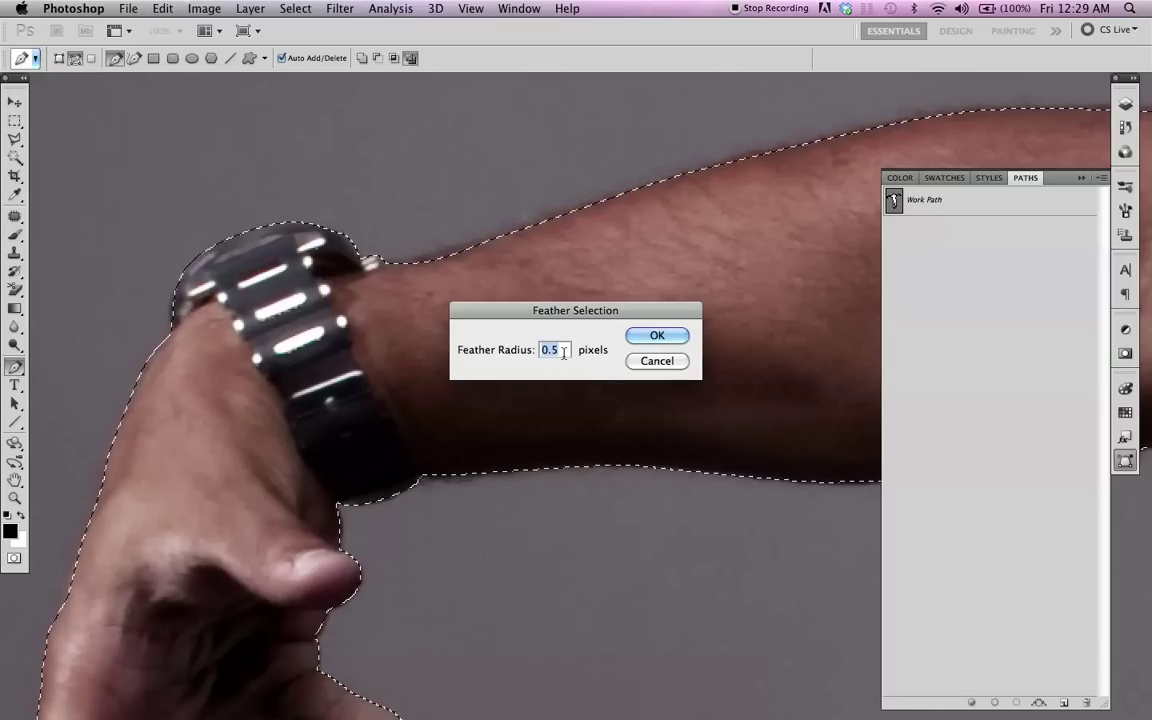
{"action": "type", "text": ".4"}
{"action": "key", "text": "Return"}
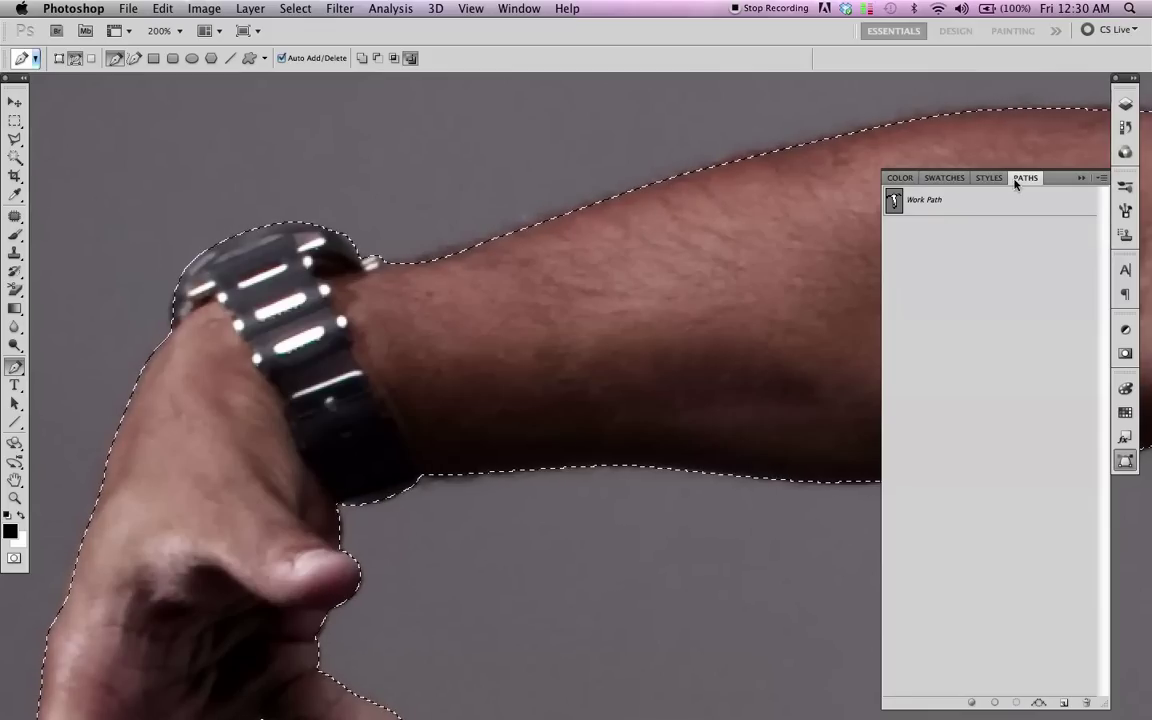
Step: Bring back the layer list and copy the selected man from the Background onto a new layer
{"action": "left_click", "coordinate": [1126, 105]}
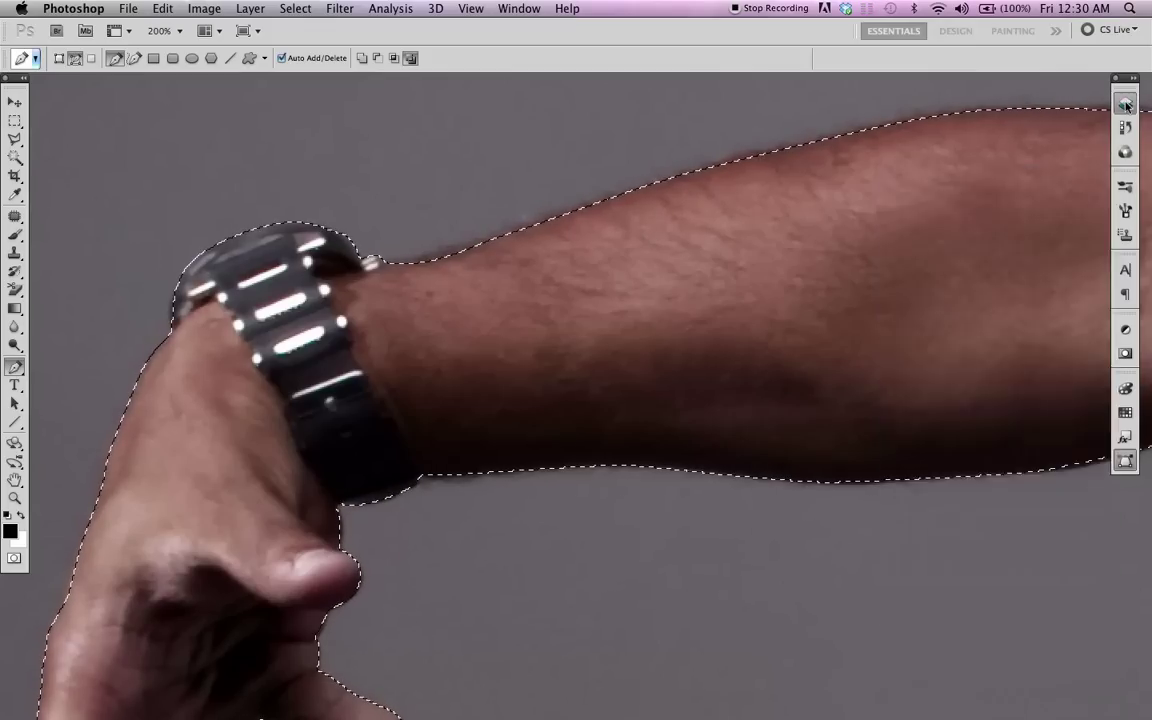
{"action": "left_click", "coordinate": [1126, 105]}
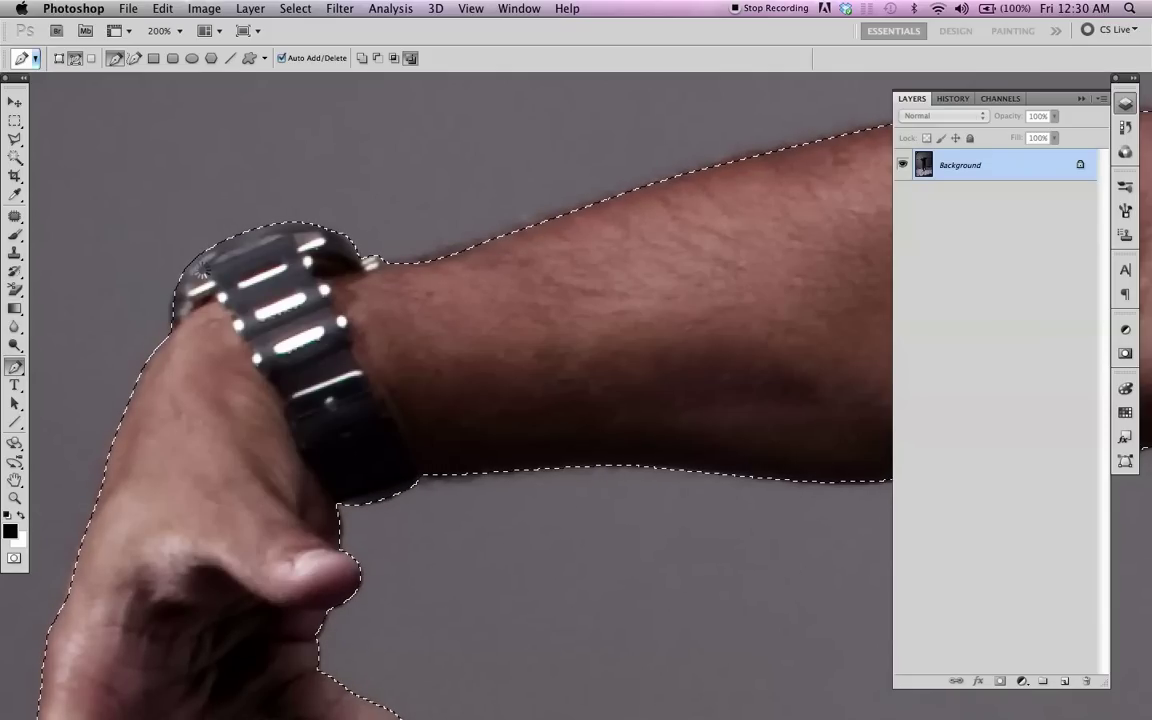
{"action": "key", "text": "super+j"}
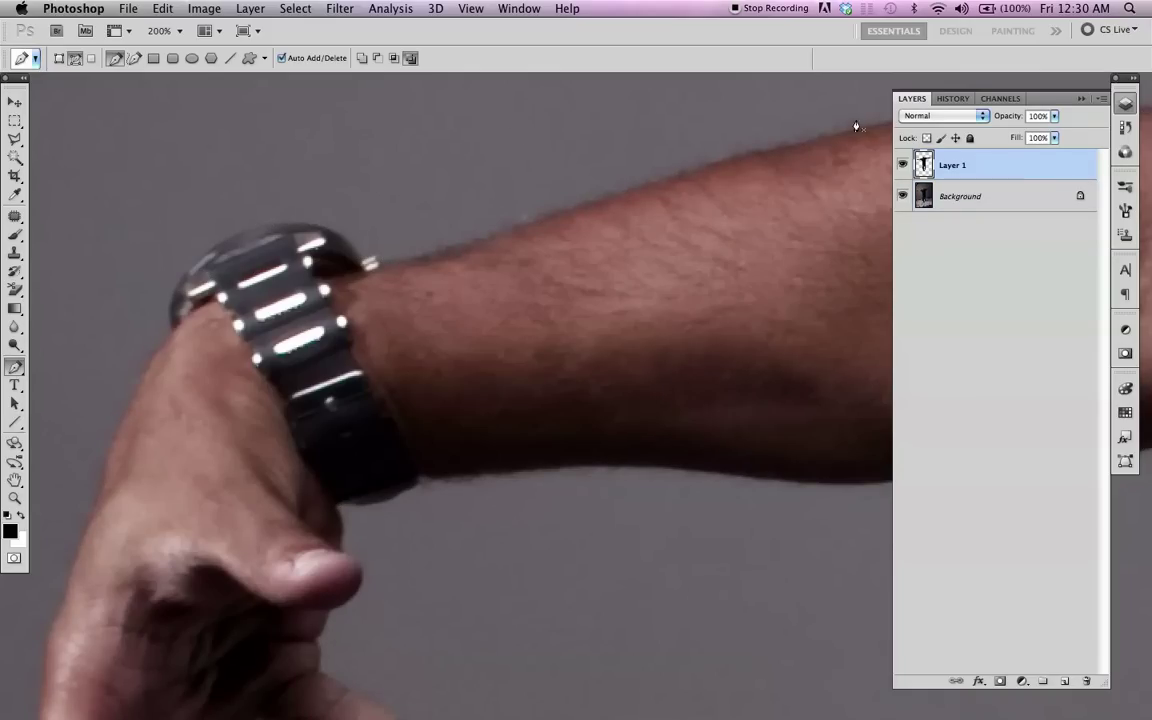
Step: Set the layer thumbnails to the largest size
{"action": "left_click", "coordinate": [1101, 98]}
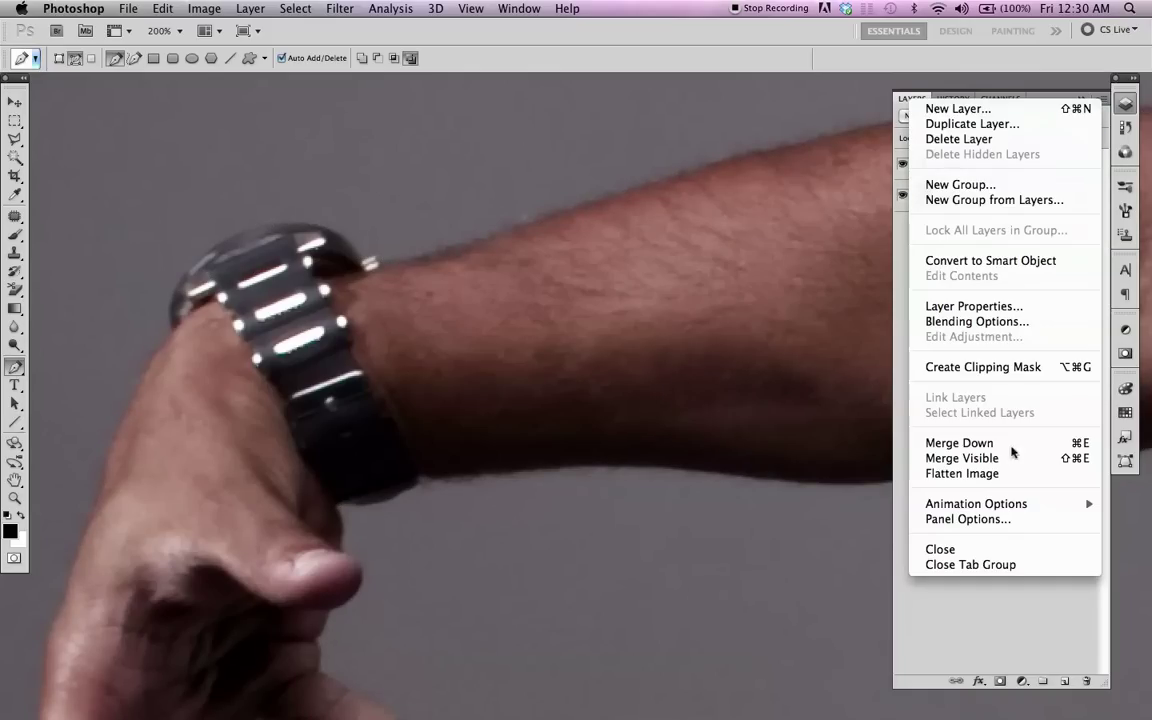
{"action": "left_click", "coordinate": [1008, 520]}
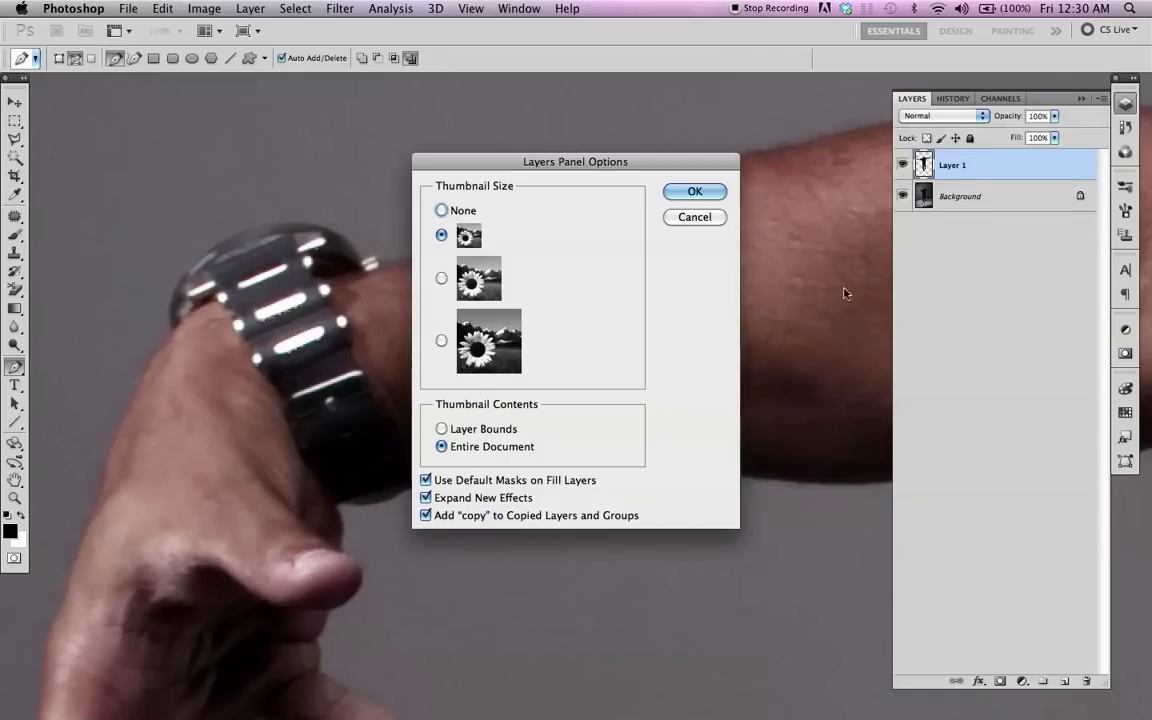
{"action": "left_click", "coordinate": [453, 330]}
{"action": "left_click", "coordinate": [694, 191]}
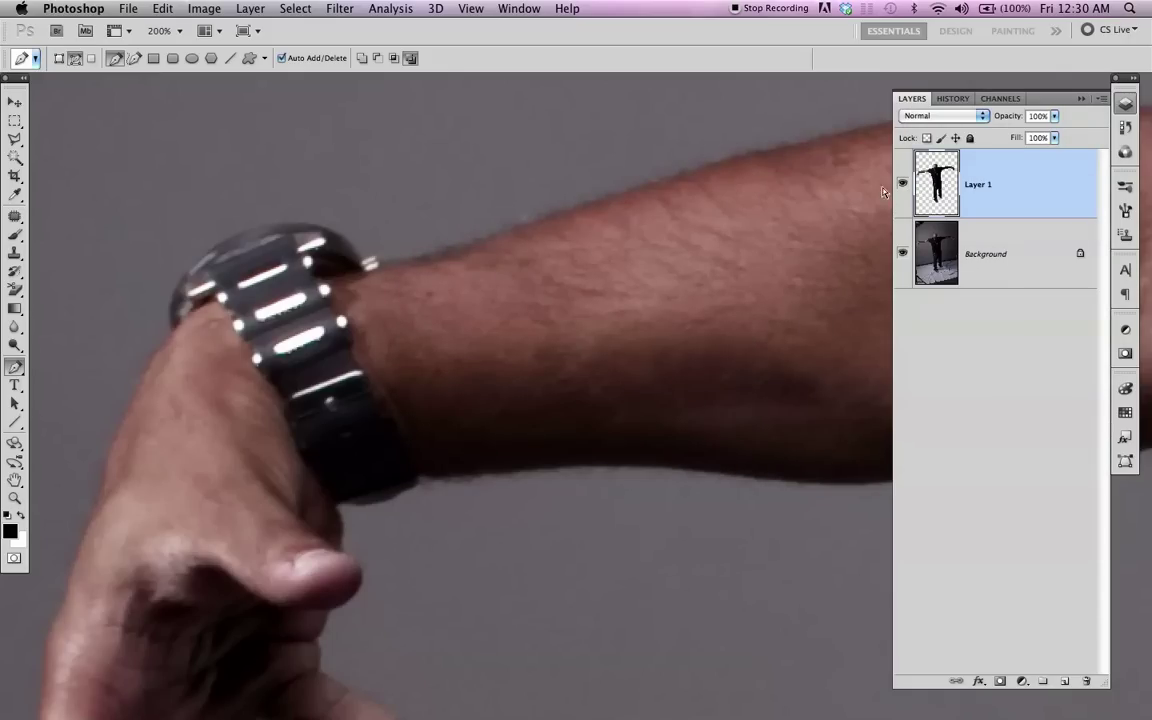
Step: Add a new empty layer directly above the Background, beneath the cut-out man
{"action": "key", "text": "super+0"}
{"action": "key", "text": "z"}
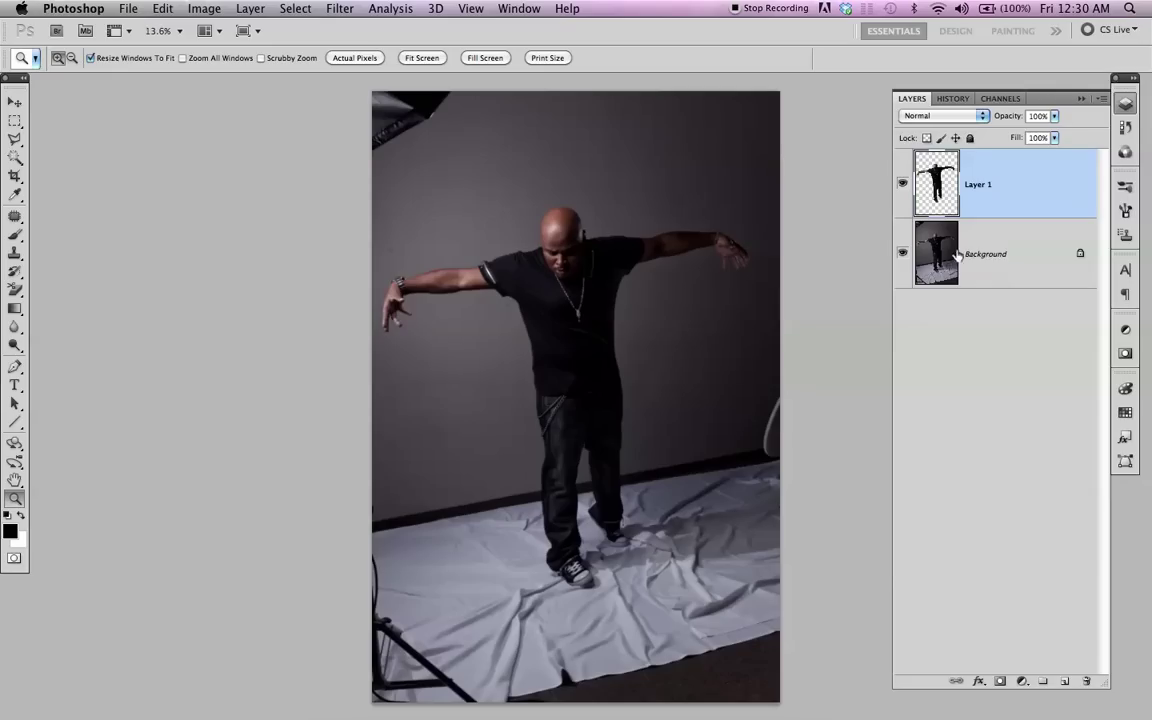
{"action": "left_click", "coordinate": [957, 255]}
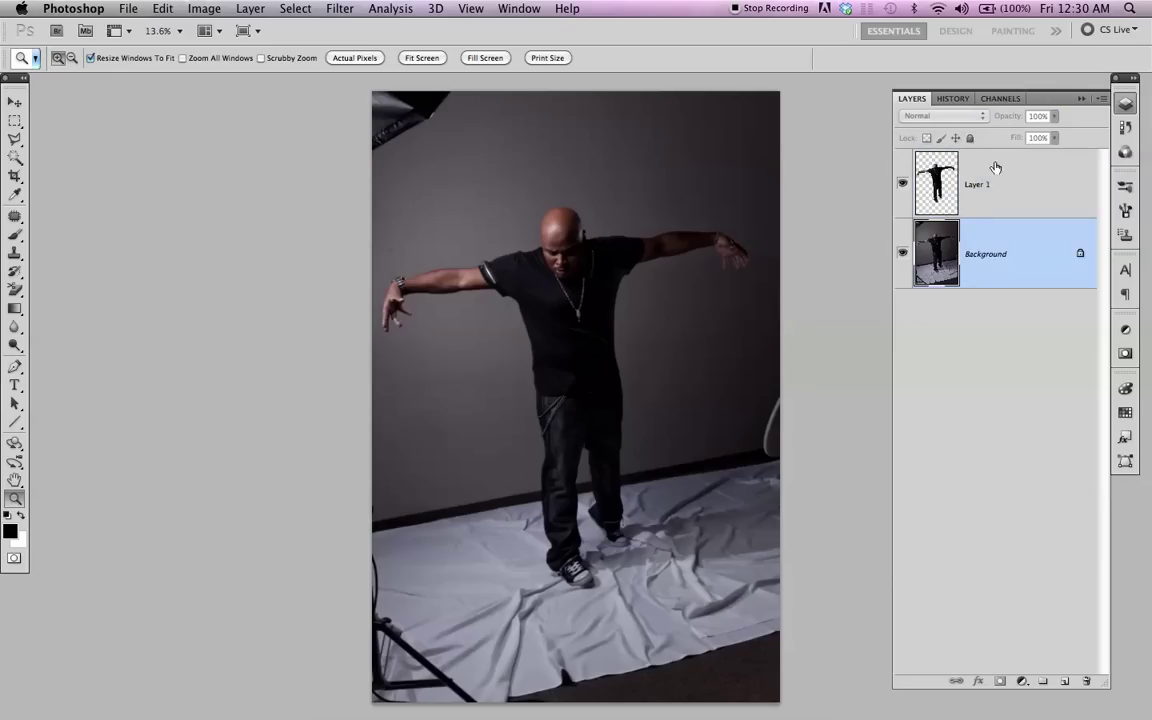
{"action": "left_click", "coordinate": [1063, 683]}
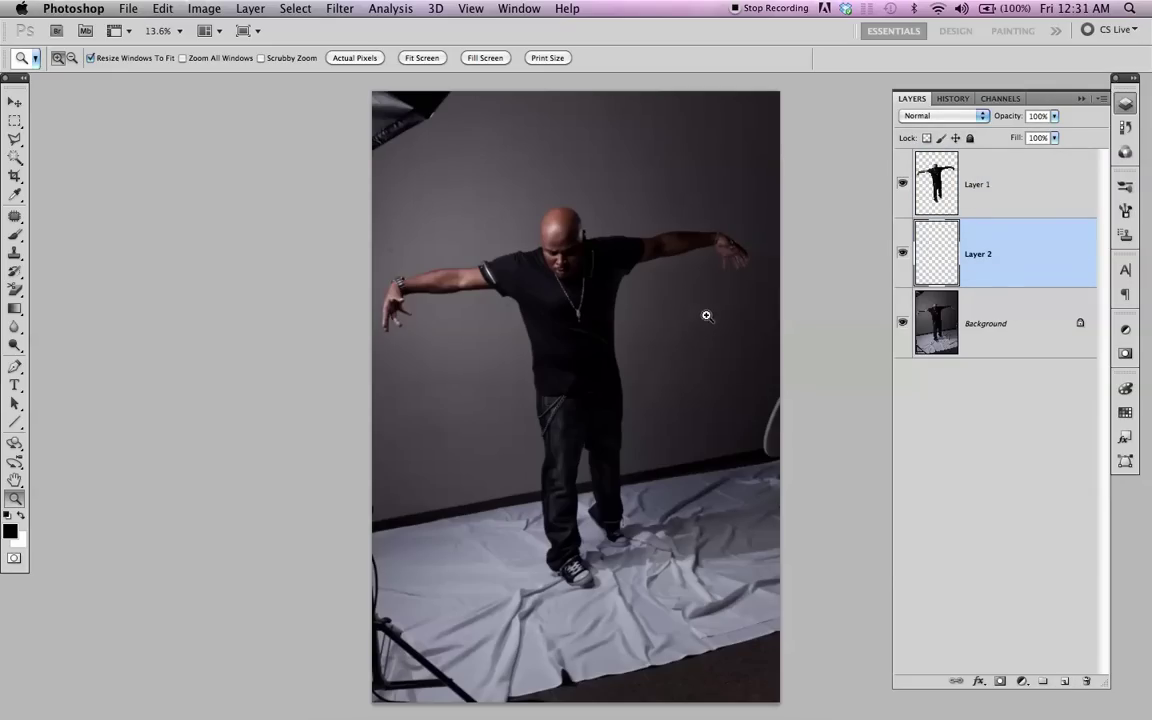
Step: Fill the new layer with the white foreground color in Normal mode at 100% opacity
{"action": "key", "text": "x"}
{"action": "key", "text": "v"}
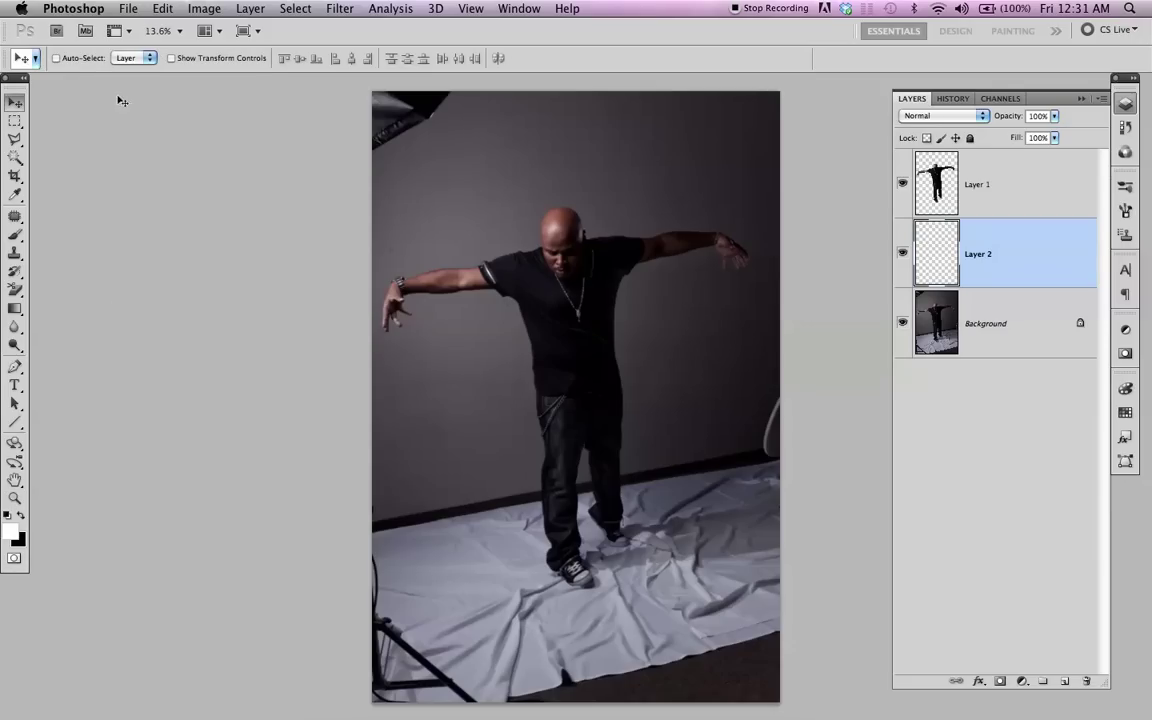
{"action": "left_click", "coordinate": [164, 10]}
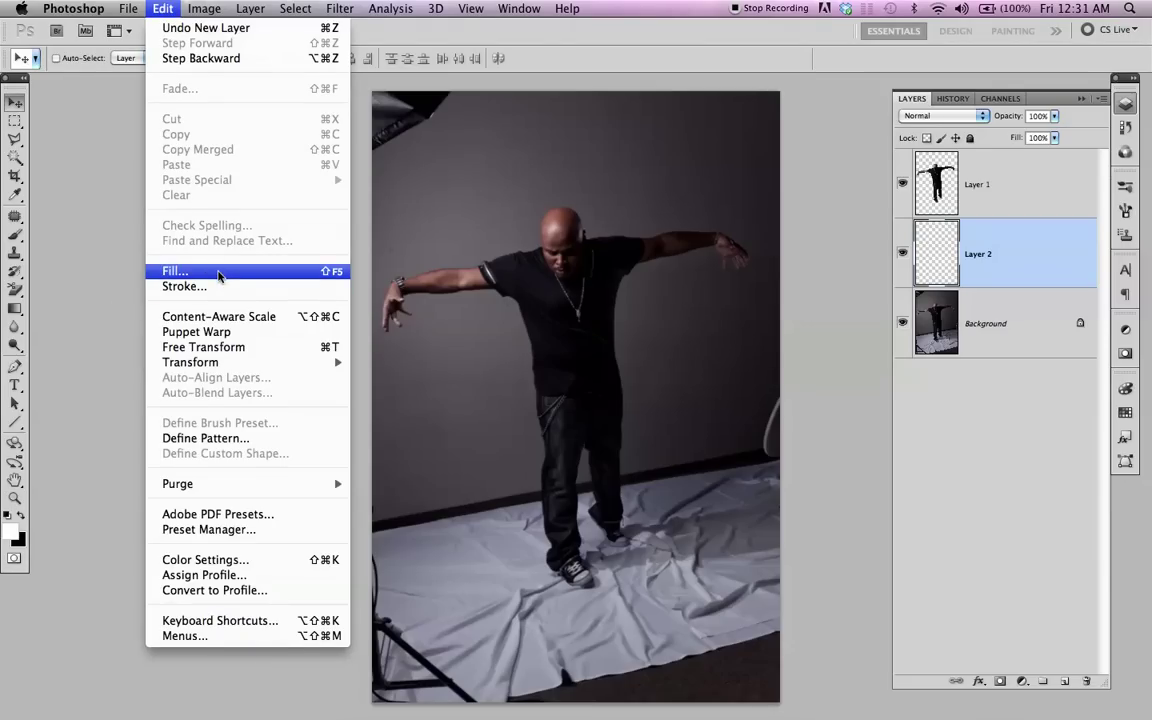
{"action": "left_click", "coordinate": [218, 272]}
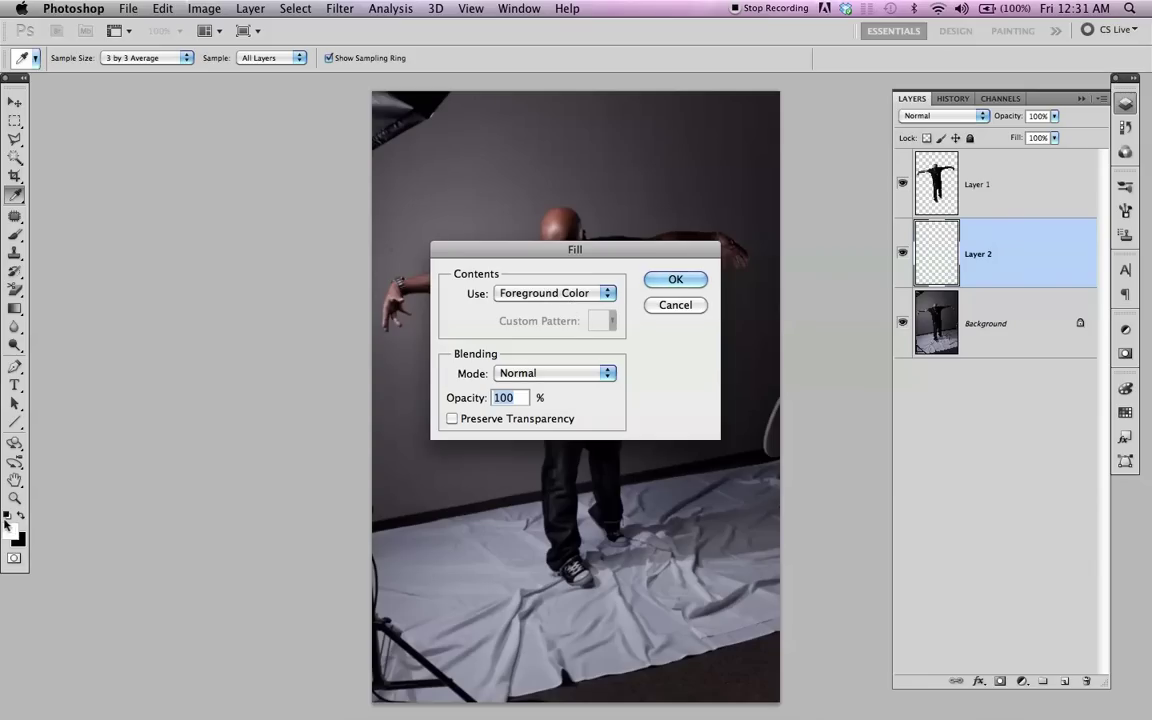
{"action": "left_click", "coordinate": [676, 280]}
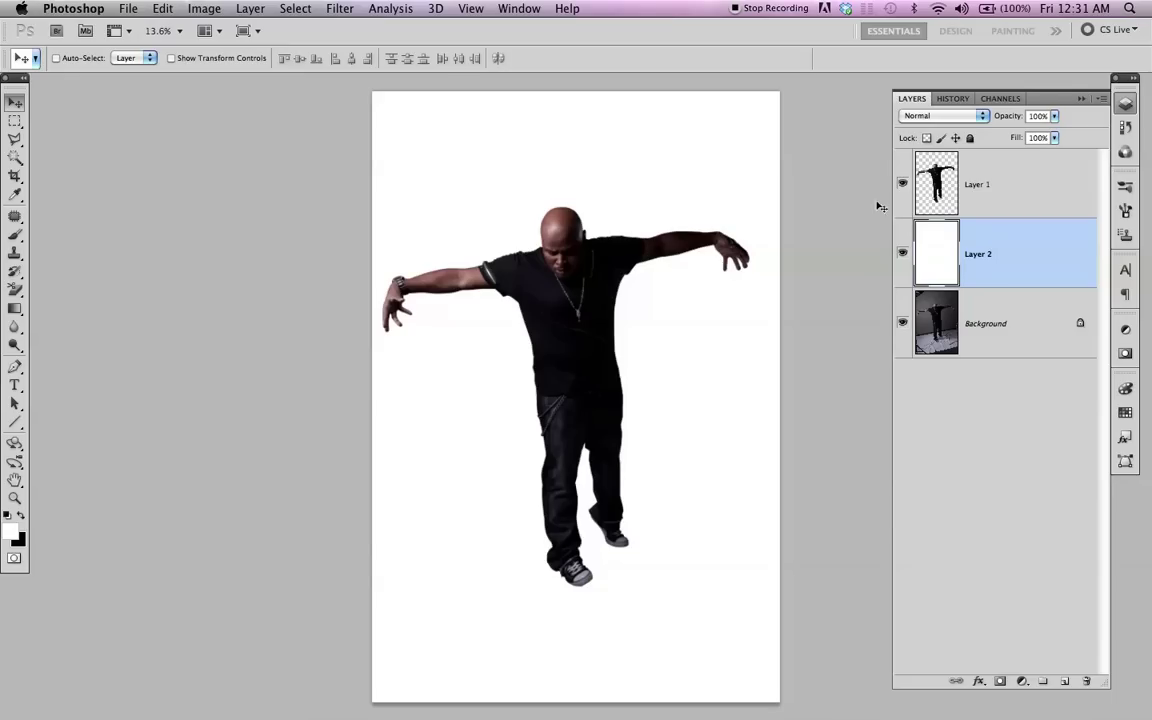
Step: Examine the man's cut-out edges against the white fill up close, along the arms, legs, head and torso
{"action": "key", "text": "z"}
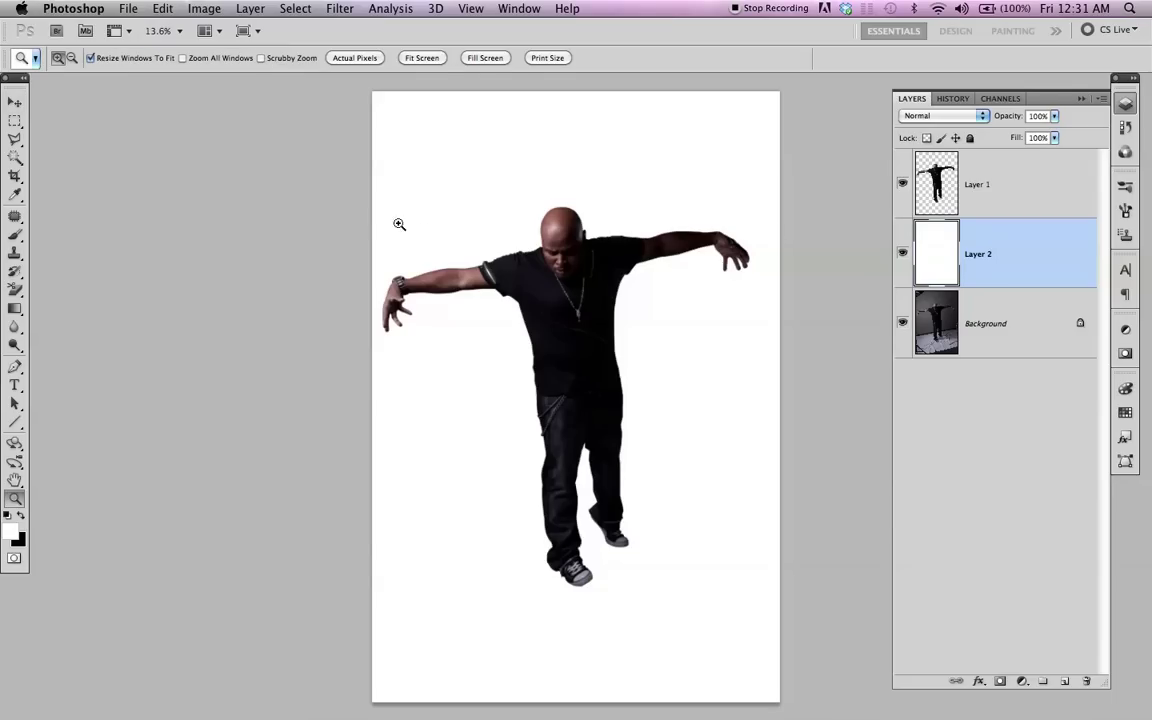
{"action": "left_click_drag", "start_coordinate": [543, 337], "coordinate": [521, 335]}
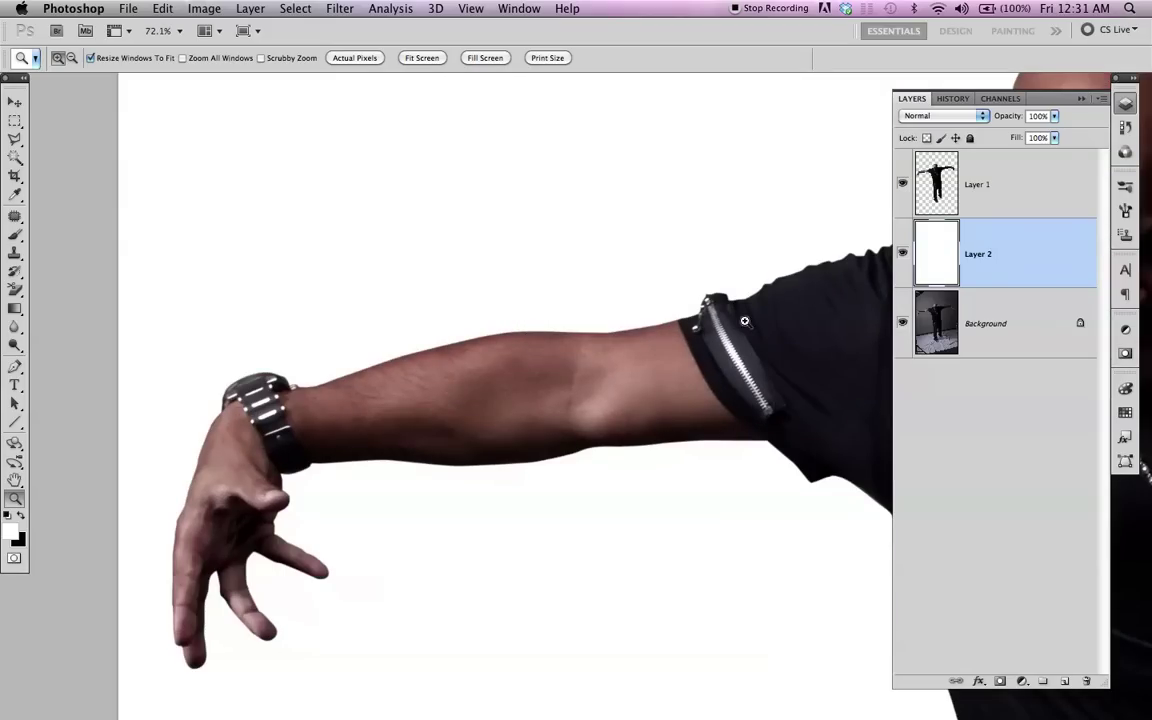
{"action": "left_click", "coordinate": [482, 360]}
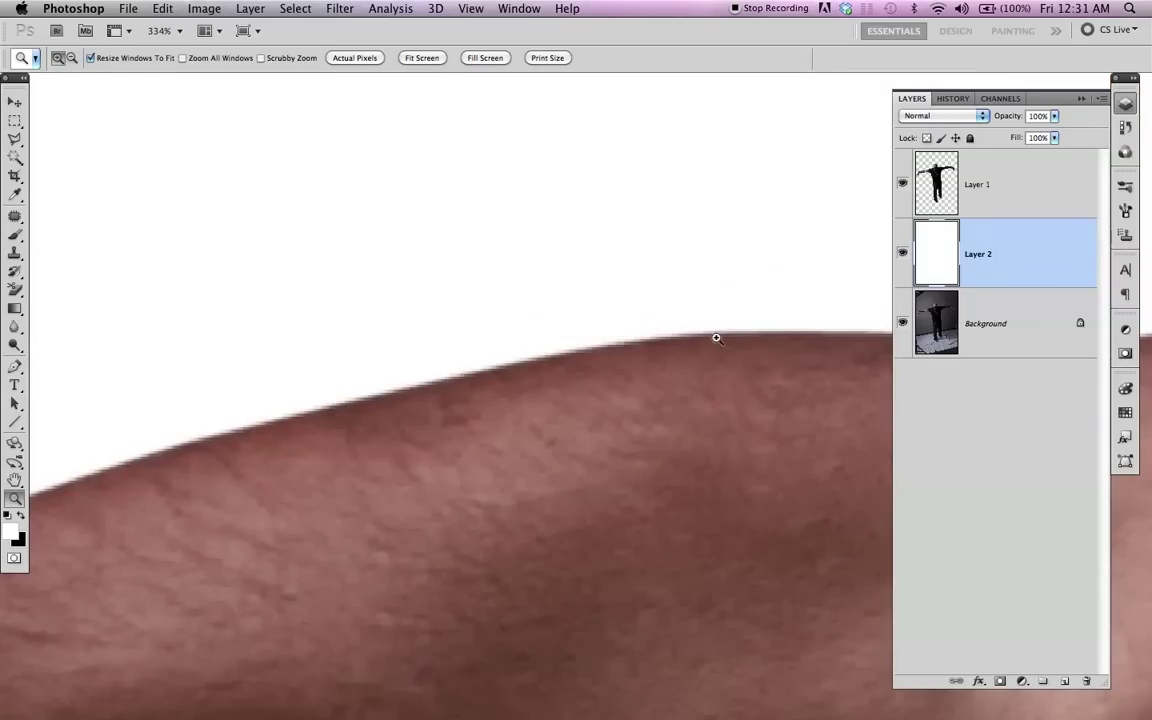
{"action": "left_click_drag", "start_coordinate": [188, 445], "coordinate": [640, 203]}
{"action": "left_click_drag", "start_coordinate": [236, 350], "coordinate": [685, 228]}
{"action": "key", "text": "super+1"}
{"action": "left_click_drag", "start_coordinate": [611, 361], "coordinate": [360, 248]}
{"action": "left_click_drag", "start_coordinate": [554, 420], "coordinate": [329, 82]}
{"action": "left_click_drag", "start_coordinate": [535, 445], "coordinate": [497, 157]}
{"action": "left_click_drag", "start_coordinate": [455, 426], "coordinate": [455, 147]}
{"action": "scroll", "coordinate": [419, 257], "scroll_direction": "down", "scroll_amount": 3}
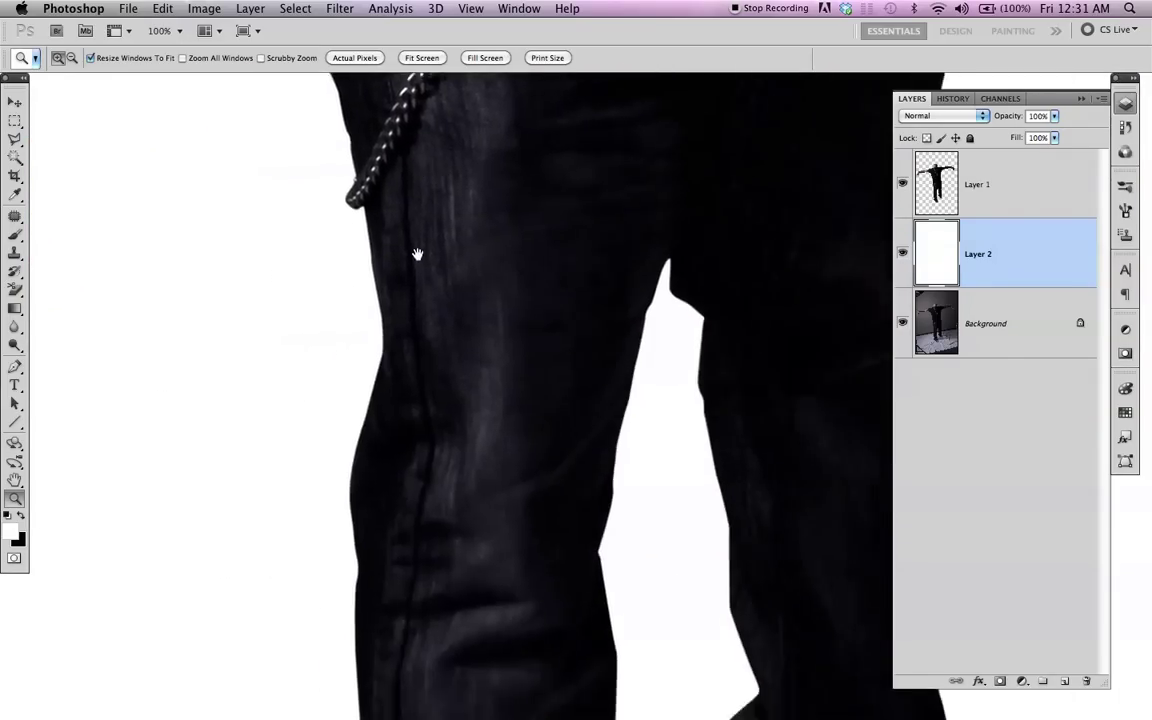
{"action": "scroll", "coordinate": [465, 198], "scroll_direction": "up", "scroll_amount": 20}
{"action": "scroll", "coordinate": [591, 380], "scroll_direction": "up", "scroll_amount": 5}
{"action": "scroll", "coordinate": [591, 380], "scroll_direction": "left", "scroll_amount": 2}
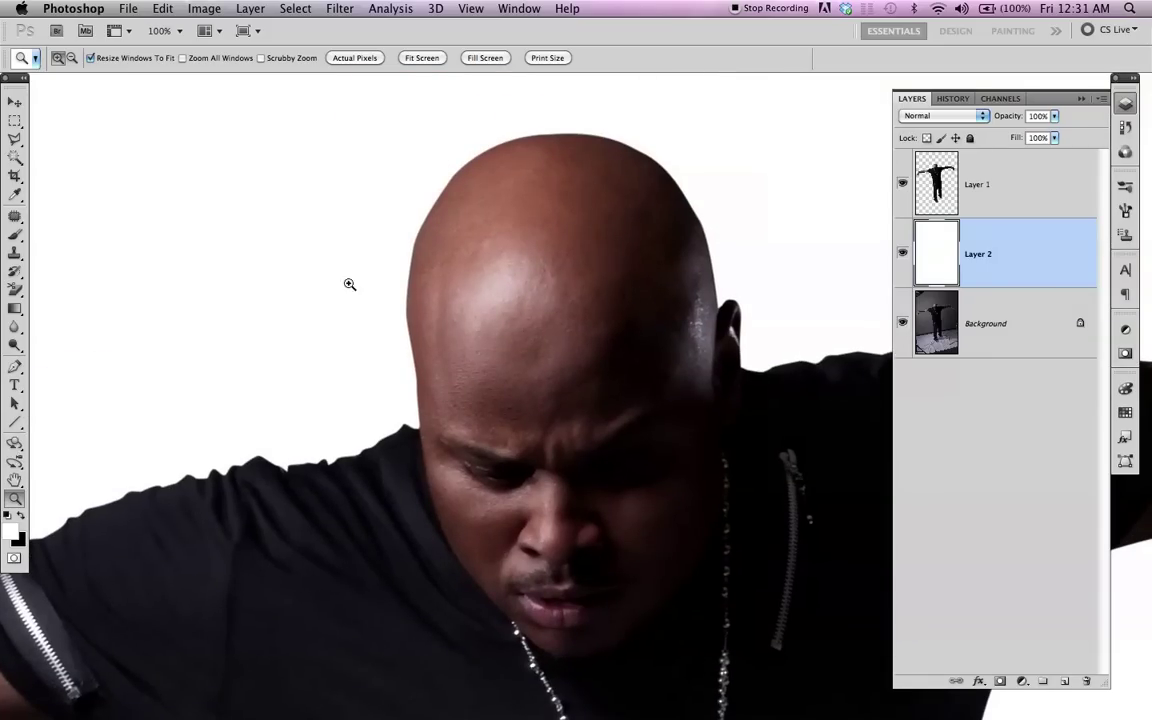
{"action": "left_click_drag", "start_coordinate": [544, 406], "coordinate": [260, 231]}
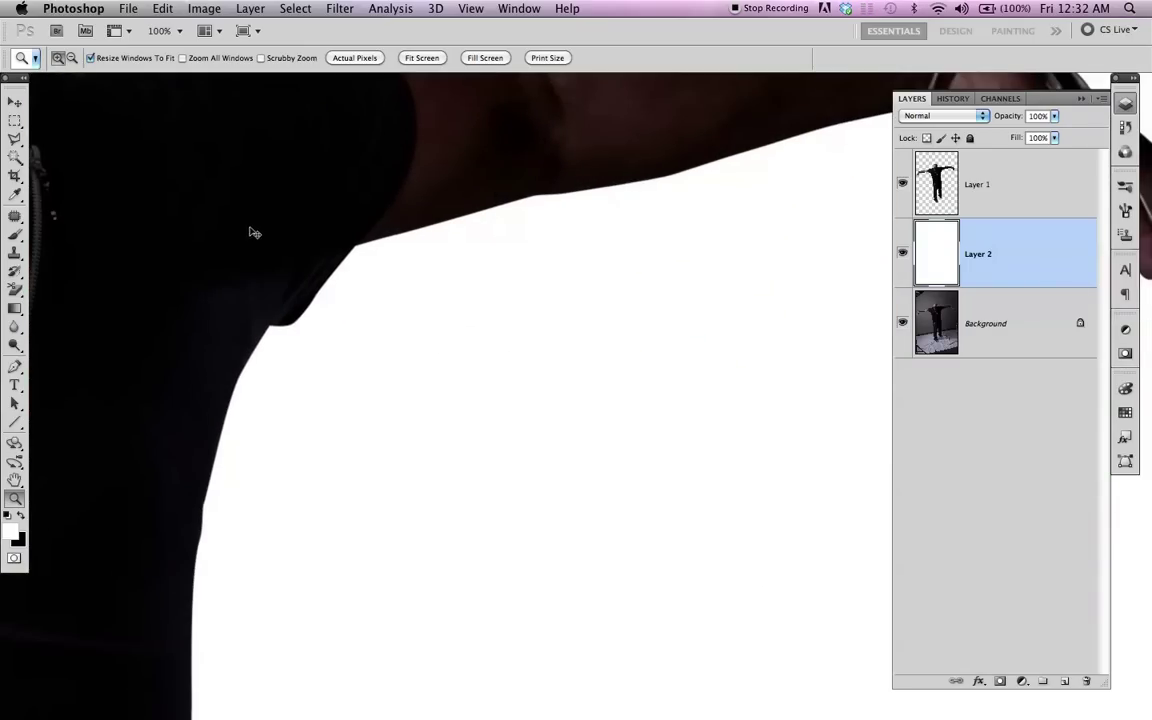
{"action": "key", "text": "super+0"}
Step: Save the document with the offered options
{"action": "key", "text": "c"}
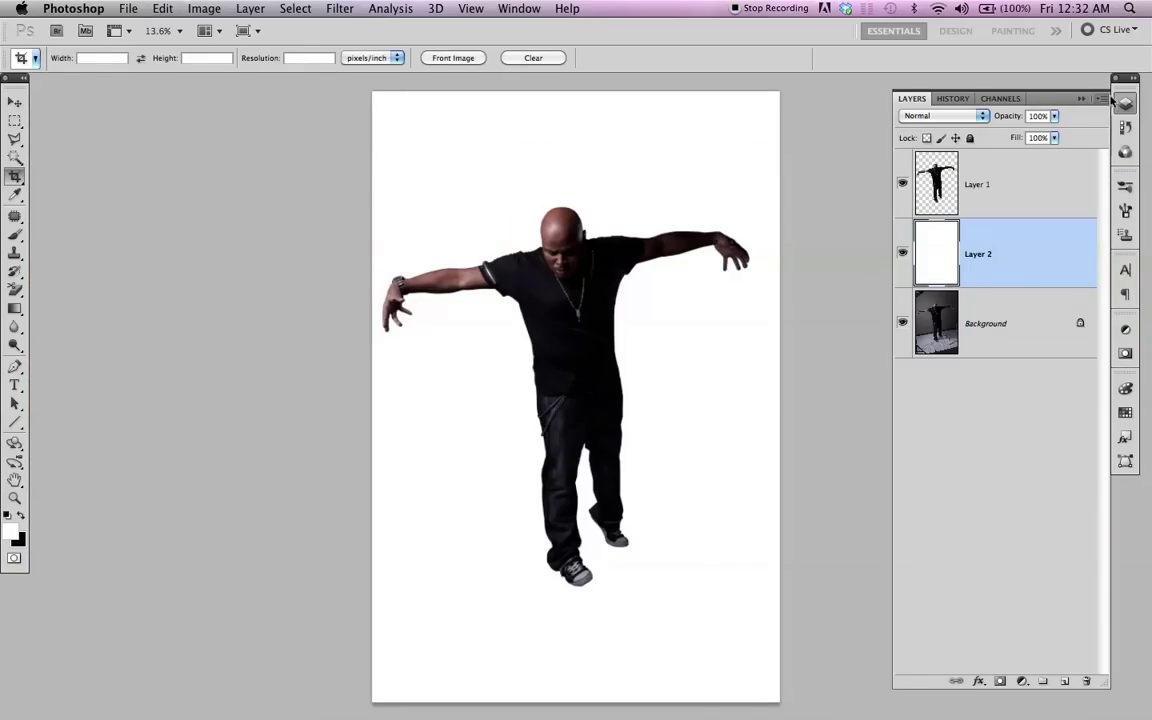
{"action": "key", "text": "super+s"}
{"action": "left_click", "coordinate": [671, 298]}
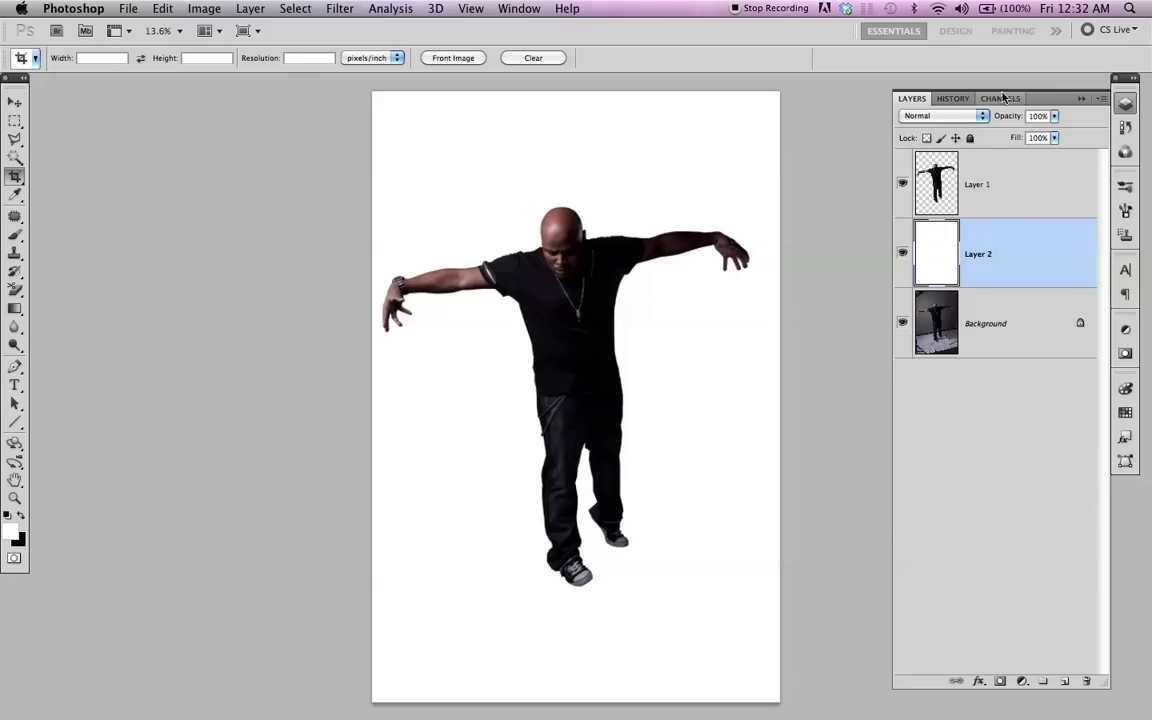
Step: Record a history snapshot of the full document and bring the start of the history list into view
{"action": "left_click", "coordinate": [953, 98]}
{"action": "left_click", "coordinate": [1101, 98]}
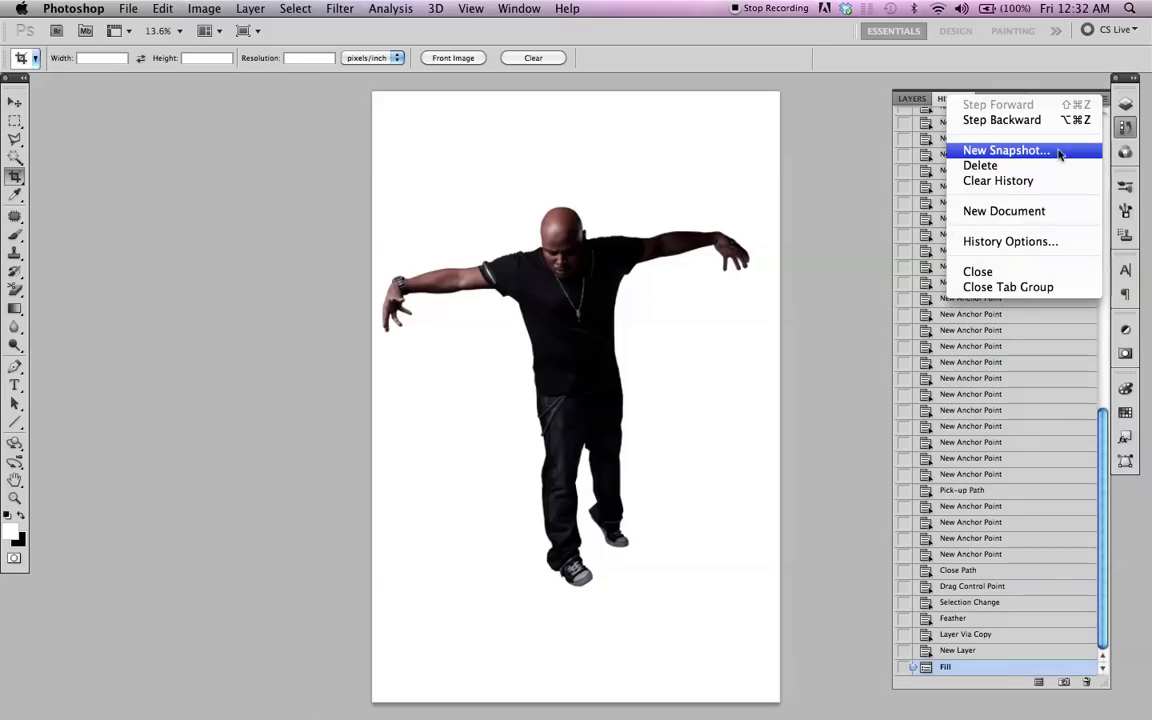
{"action": "left_click", "coordinate": [1048, 148]}
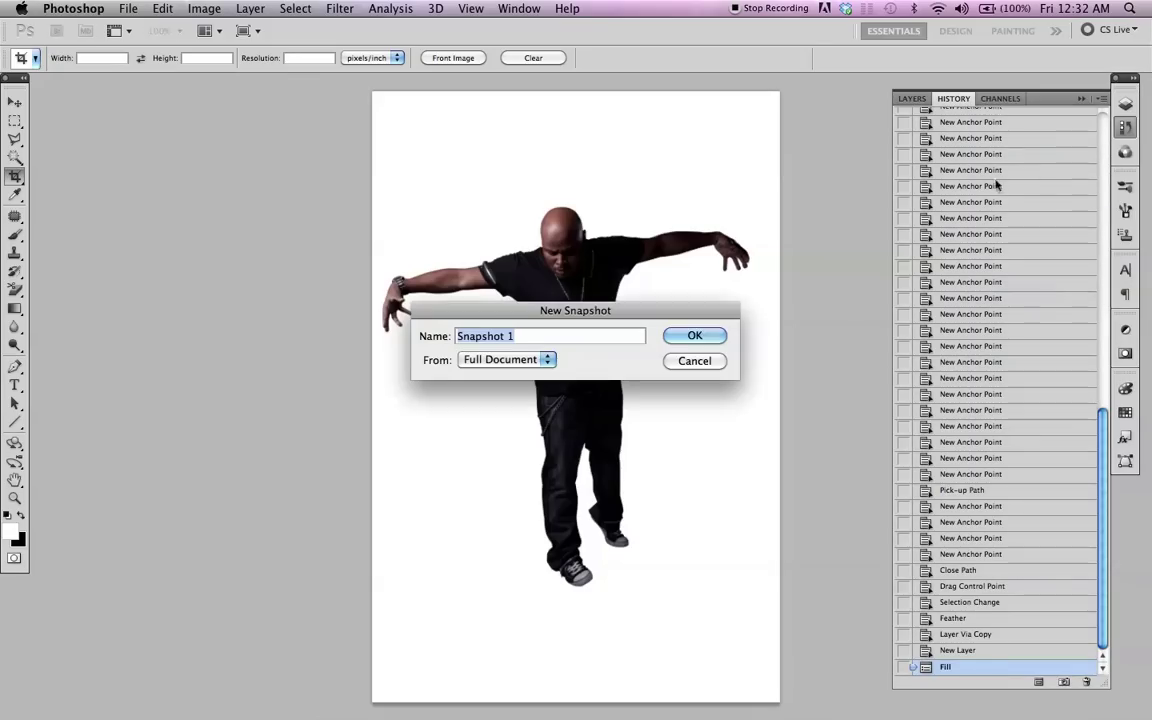
{"action": "left_click", "coordinate": [677, 338]}
{"action": "left_click_drag", "start_coordinate": [1104, 445], "coordinate": [1068, 142]}
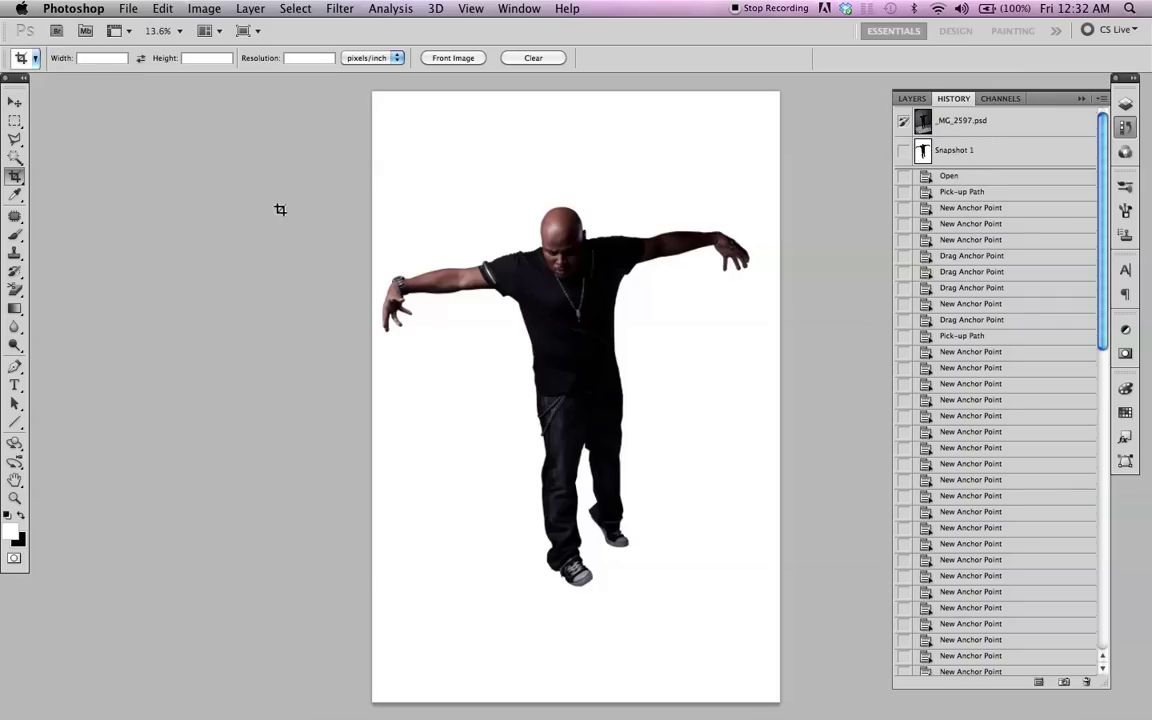
Step: Crop the canvas to about 6914 by 4686 pixels, extending it beyond both sides of the photo and trimming above and below the man
{"action": "left_click_drag", "start_coordinate": [272, 190], "coordinate": [1088, 600]}
{"action": "left_click_drag", "start_coordinate": [373, 394], "coordinate": [201, 379]}
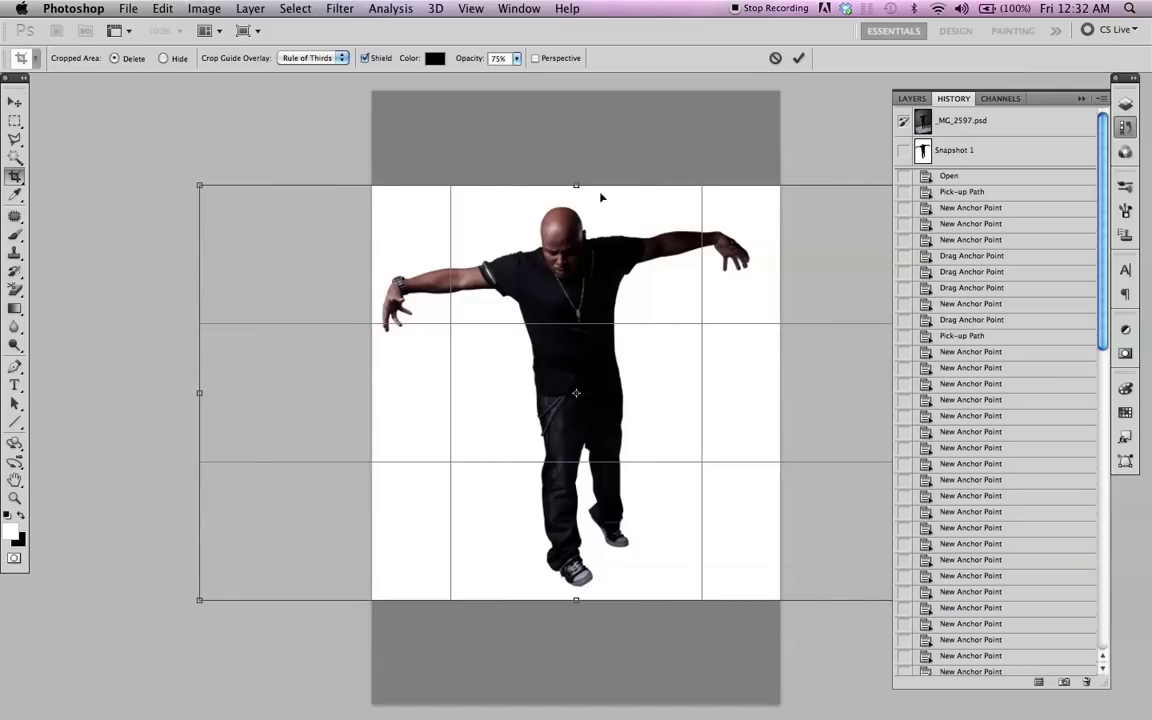
{"action": "left_click_drag", "start_coordinate": [576, 185], "coordinate": [576, 137]}
{"action": "key", "text": "Return"}
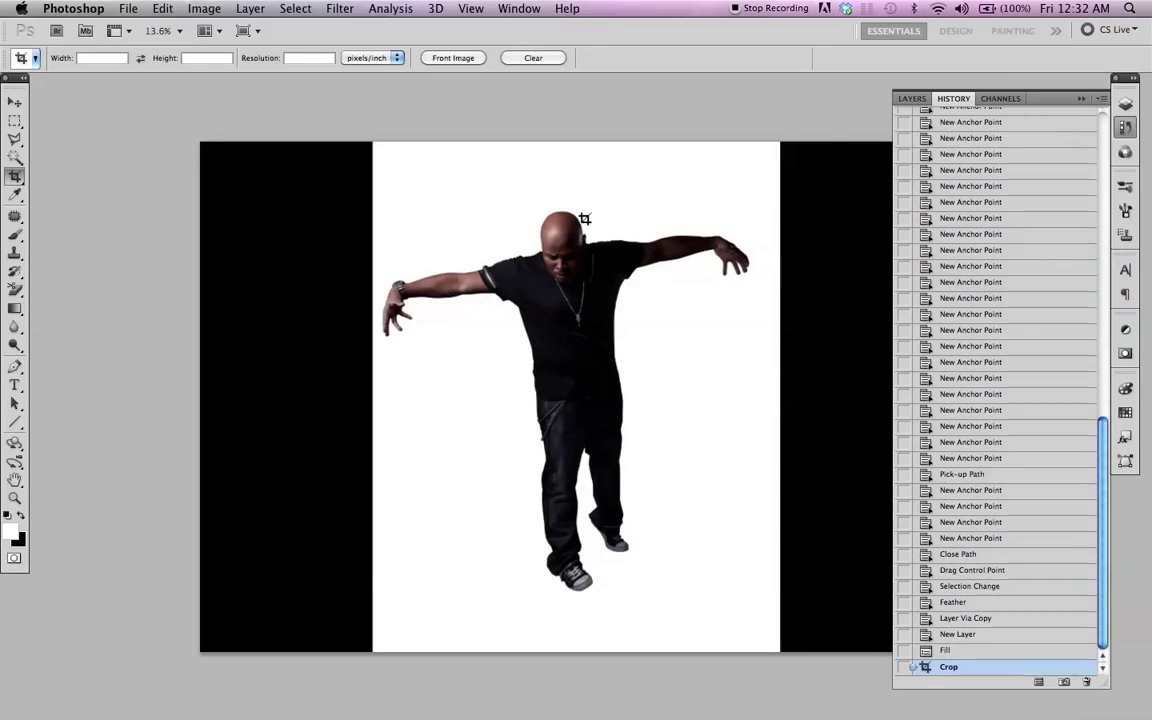
Step: Refill Layer 2 with white so it covers the whole widened canvas
{"action": "left_click", "coordinate": [918, 102]}
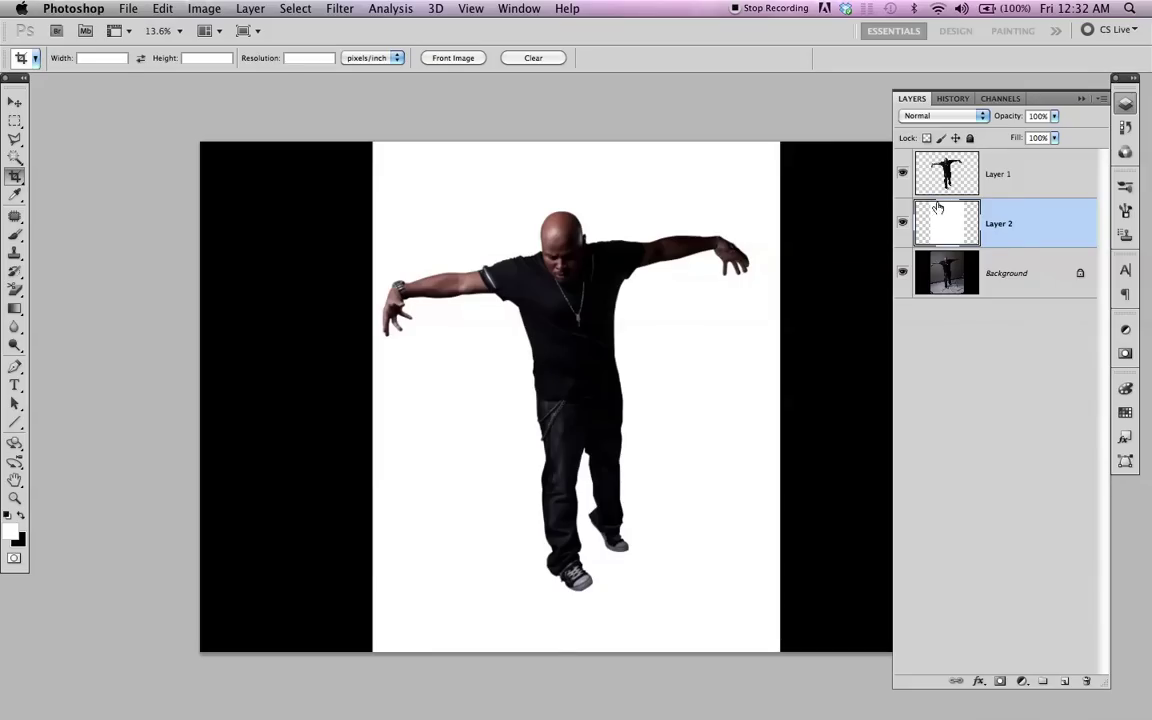
{"action": "key", "text": "alt+BackSpace"}
{"action": "left_click_drag", "start_coordinate": [640, 290], "coordinate": [534, 288]}
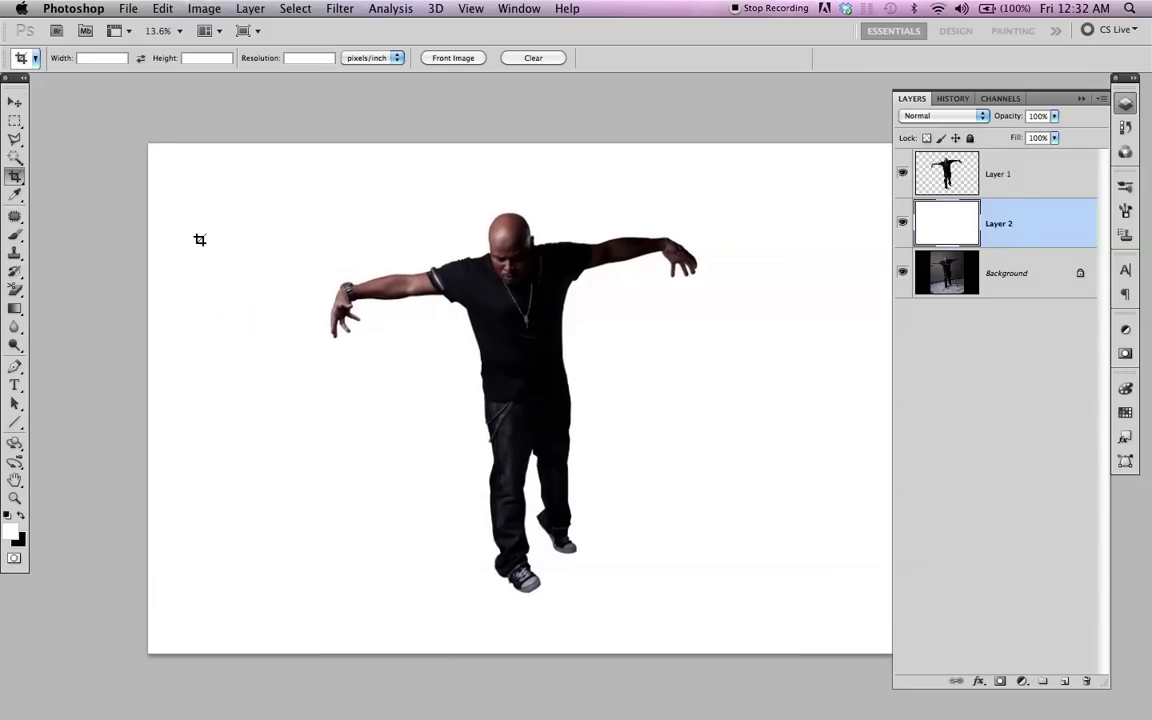
Step: Resize the image to 2000 pixels wide with constrained proportions and bicubic resampling
{"action": "key", "text": "super+alt+i"}
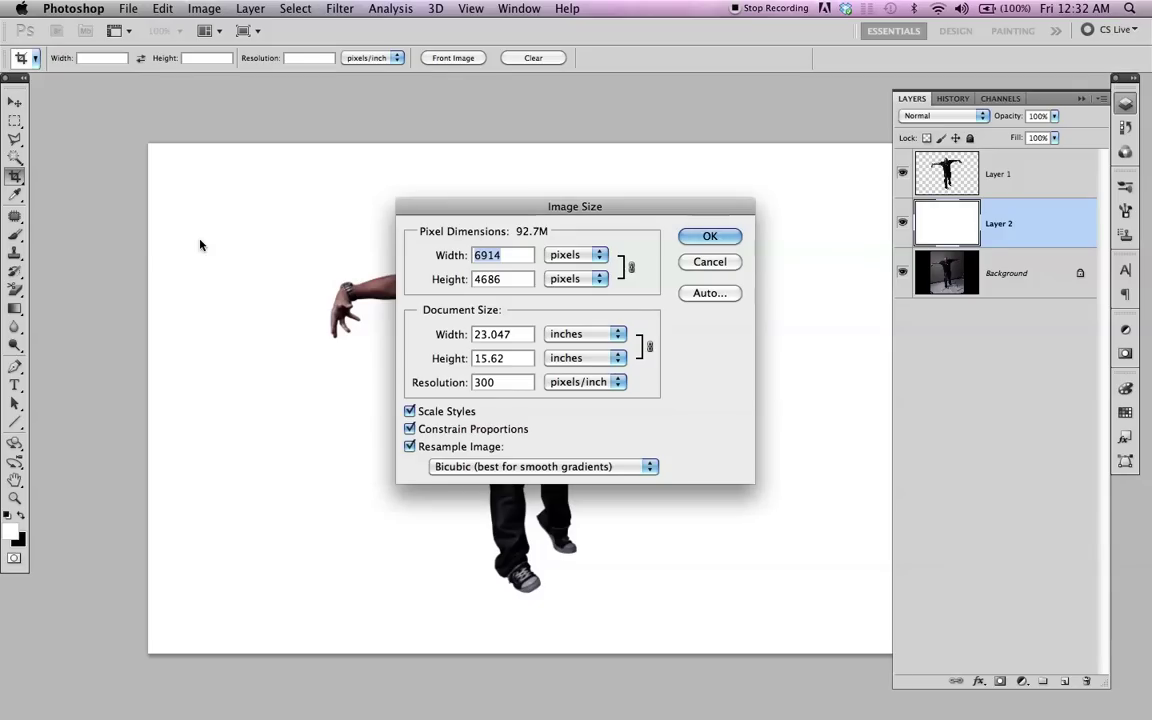
{"action": "type", "text": "200"}
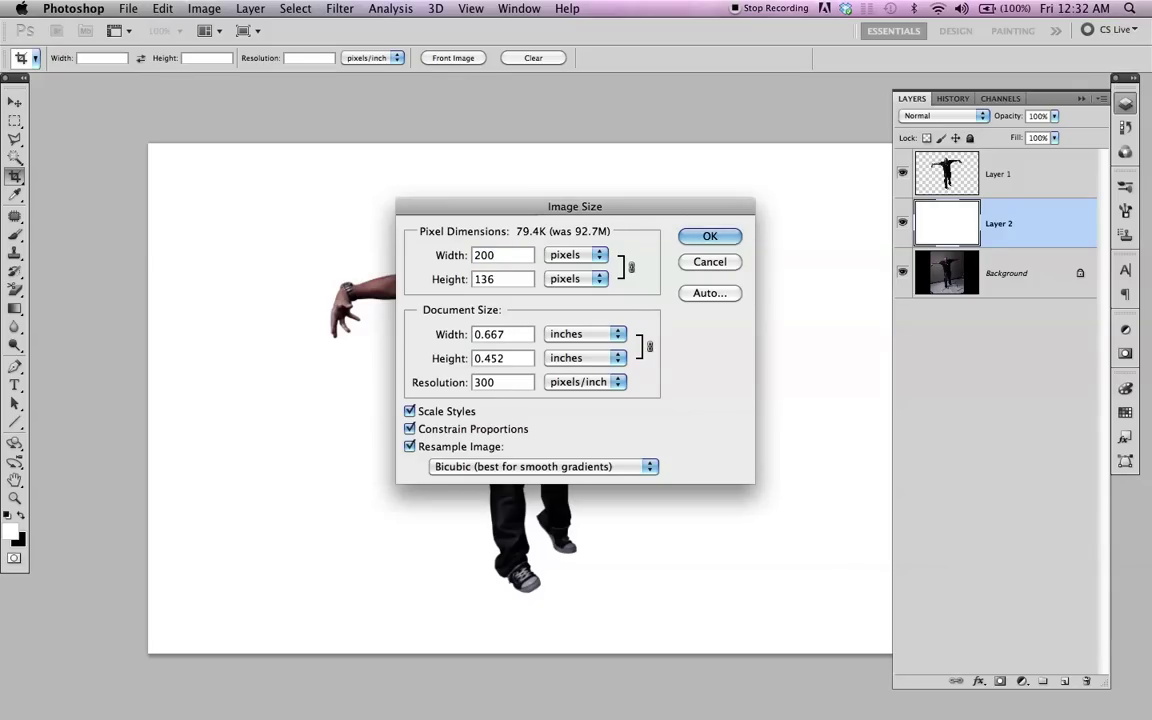
{"action": "type", "text": "0"}
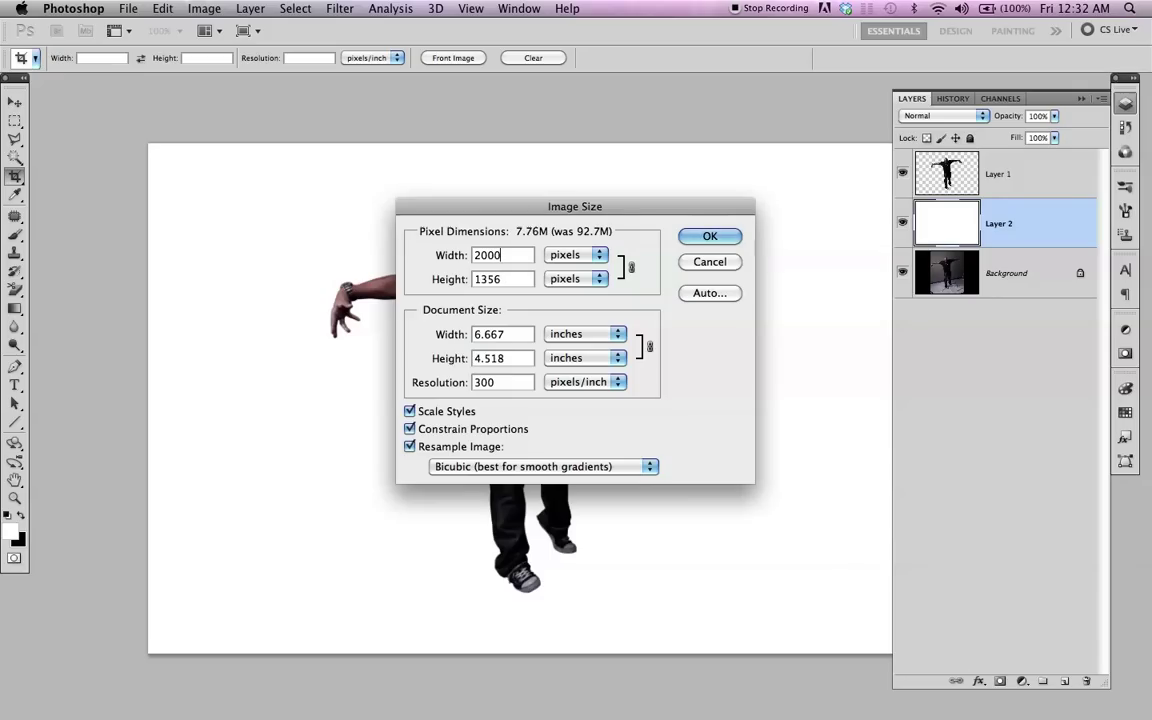
{"action": "key", "text": "Return"}
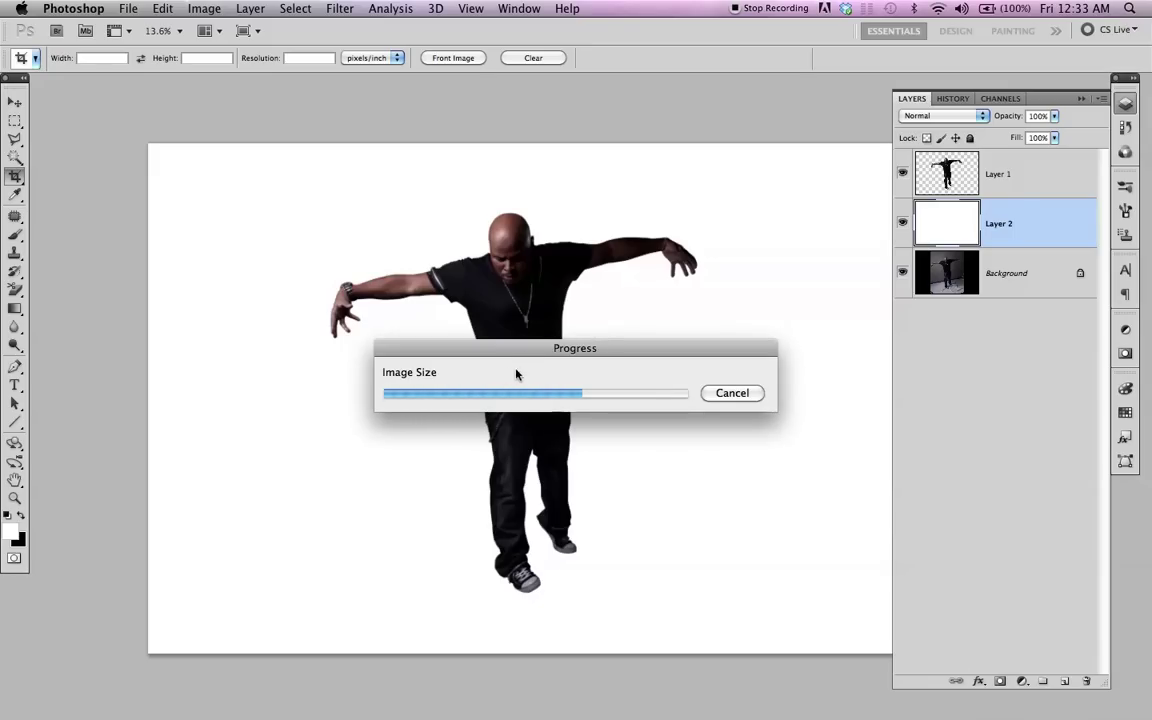
Step: Check the resized image zoomed out, at 100% and fitted to the screen
{"action": "key", "text": "super+minus"}
{"action": "key", "text": "super+minus"}
{"action": "key", "text": "super+minus"}
{"action": "key", "text": "super+minus"}
{"action": "key", "text": "super+minus"}
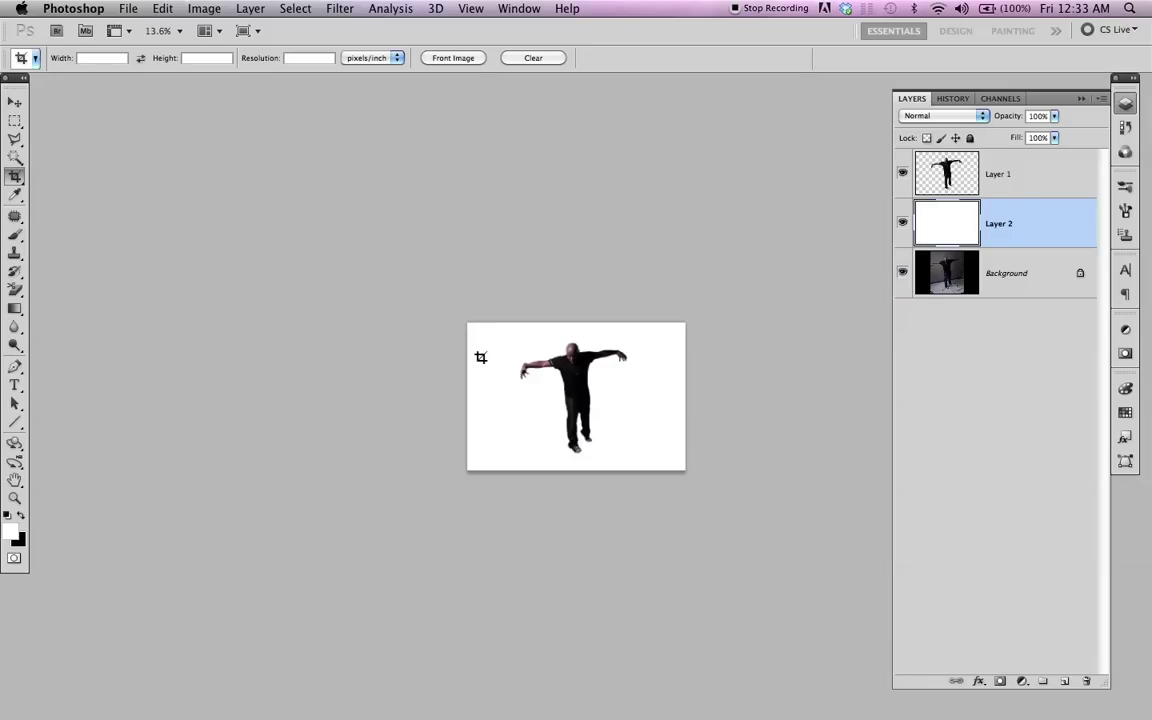
{"action": "key", "text": "super+1"}
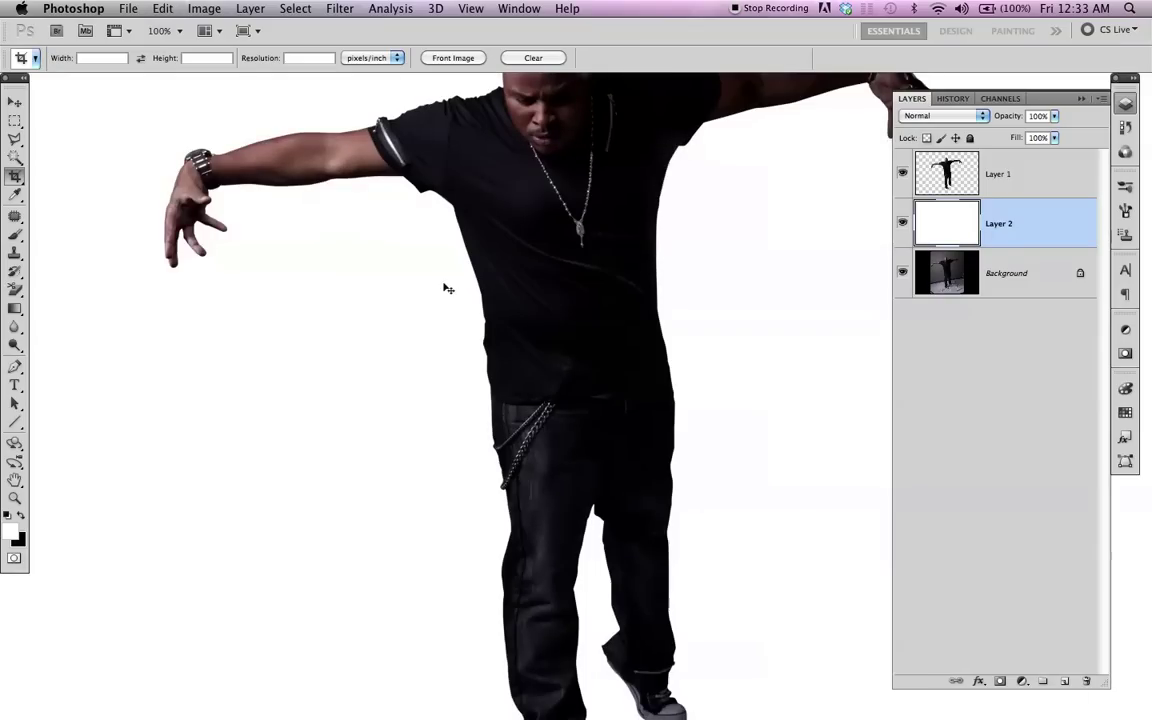
{"action": "key", "text": "super+0"}
{"action": "left_click_drag", "start_coordinate": [695, 228], "coordinate": [560, 198]}
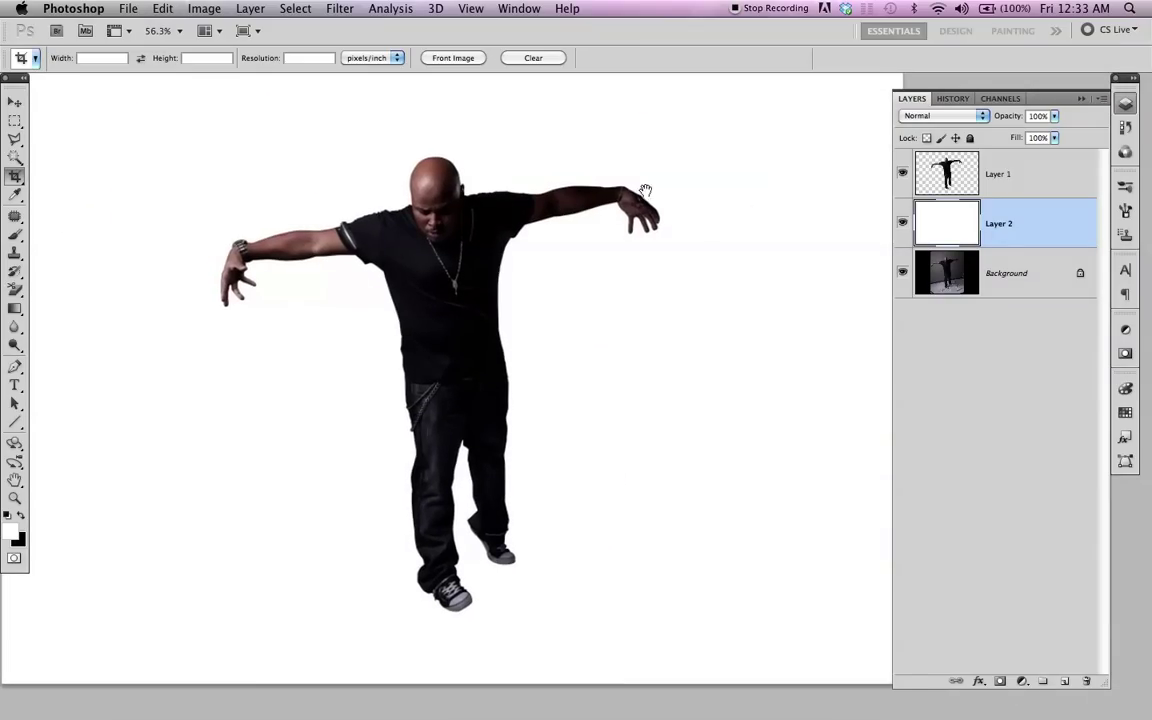
Step: Align the cut-out man's layer to the canvas center vertically and horizontally, and move him slightly down
{"action": "key", "text": "alt+bracketright"}
{"action": "key", "text": "v"}
{"action": "key", "text": "super+a"}
{"action": "left_click", "coordinate": [300, 58]}
{"action": "left_click", "coordinate": [352, 58]}
{"action": "key", "text": "super+d"}
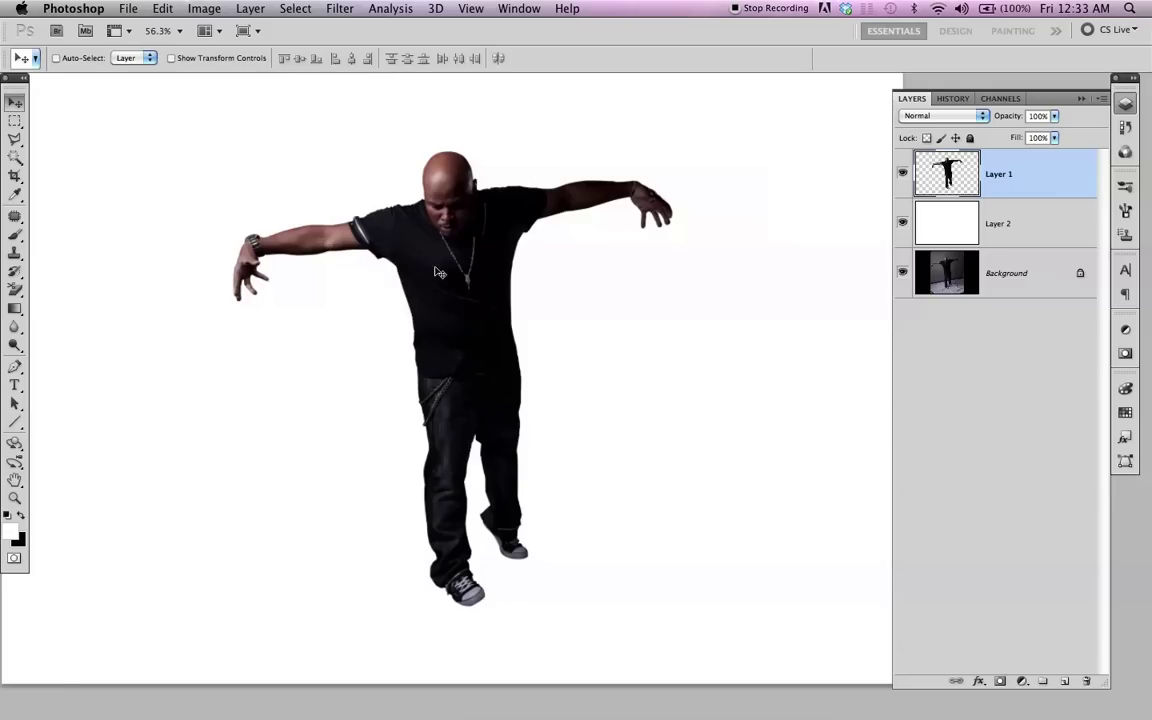
{"action": "key", "text": "super+minus"}
{"action": "left_click_drag", "start_coordinate": [518, 262], "coordinate": [519, 275]}
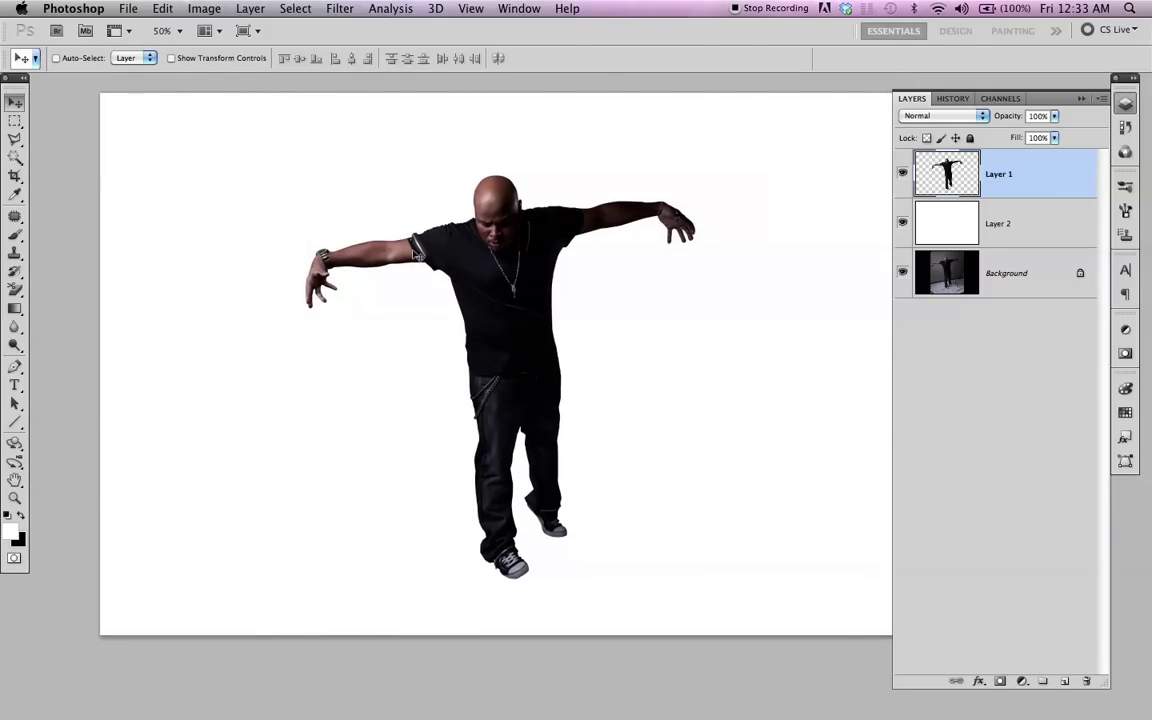
Step: Look through the open star, nebula and lens-flare images, selecting the whole faint star image for copying
{"action": "key", "text": "ctrl+Tab"}
{"action": "key", "text": "super+a"}
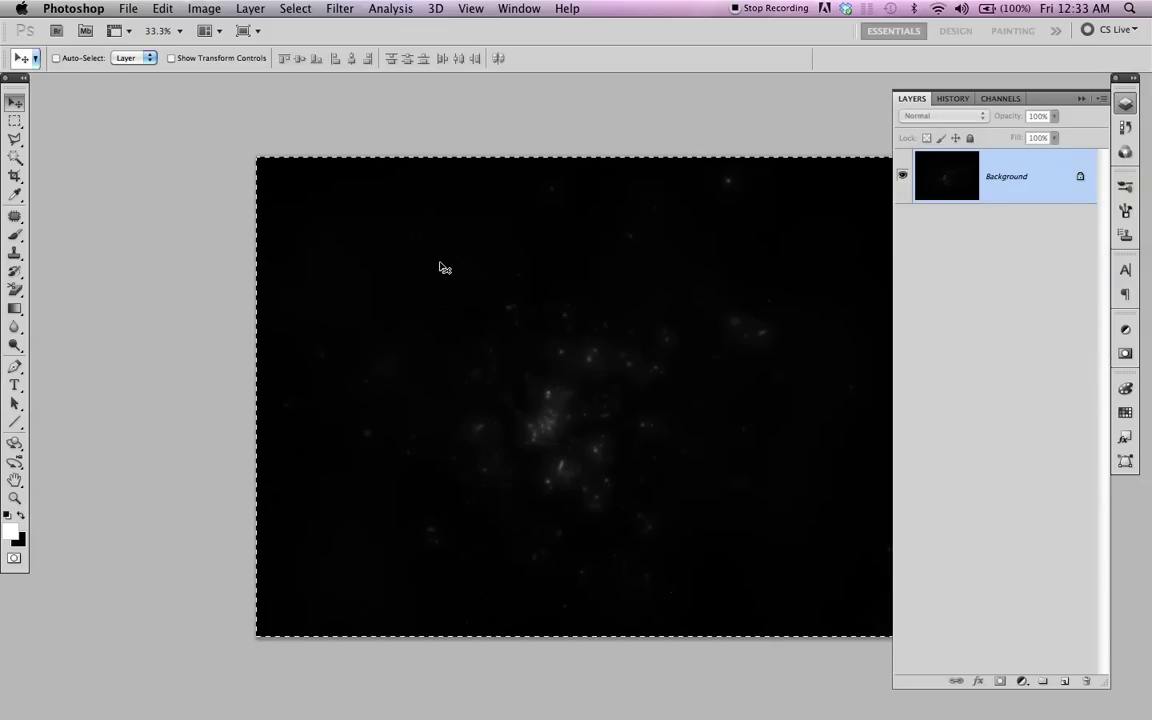
{"action": "key", "text": "ctrl+Tab"}
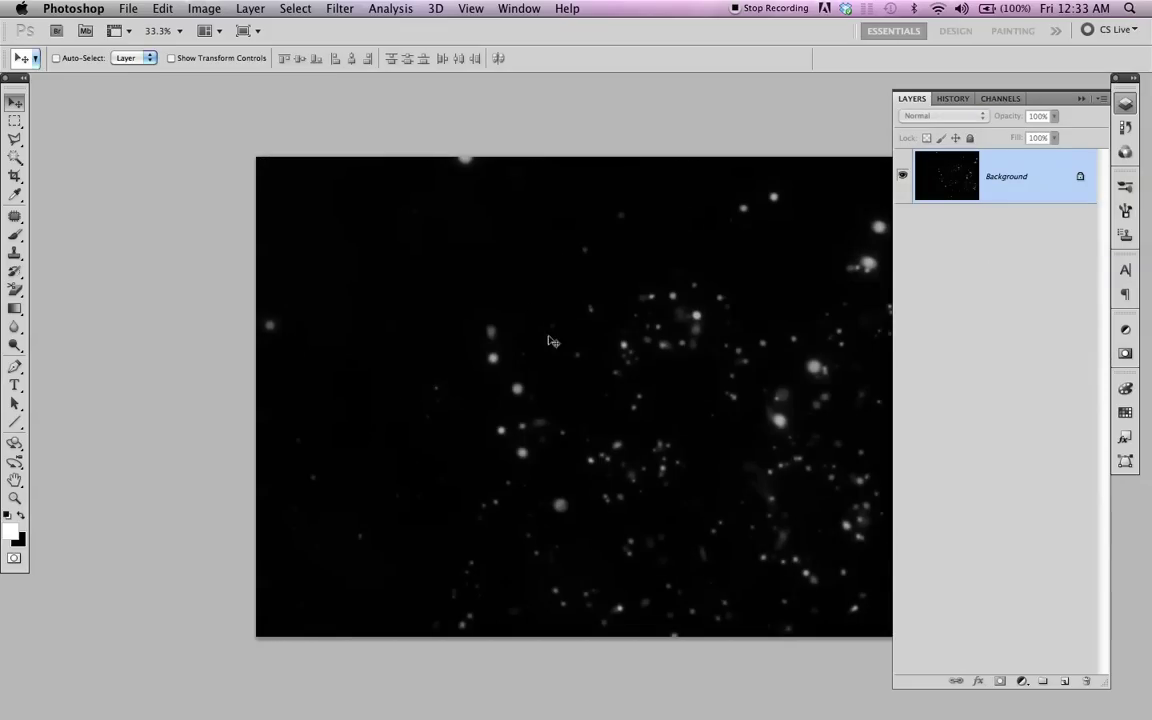
{"action": "key", "text": "ctrl+Tab"}
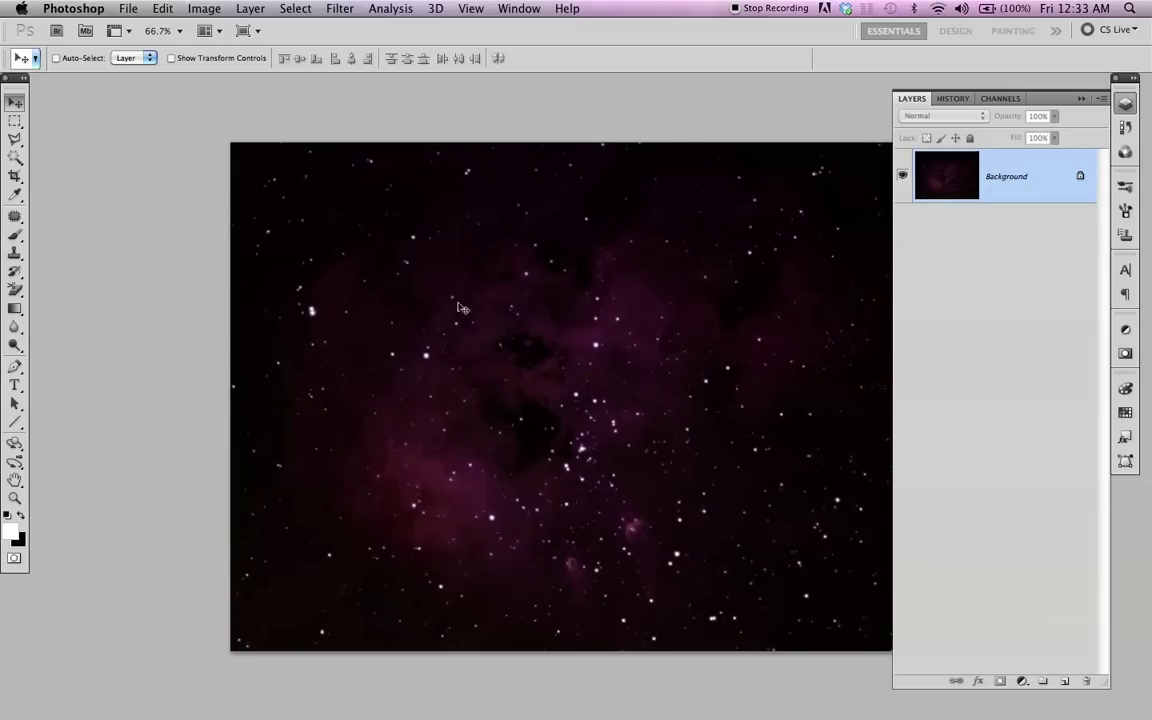
{"action": "key", "text": "ctrl+Tab"}
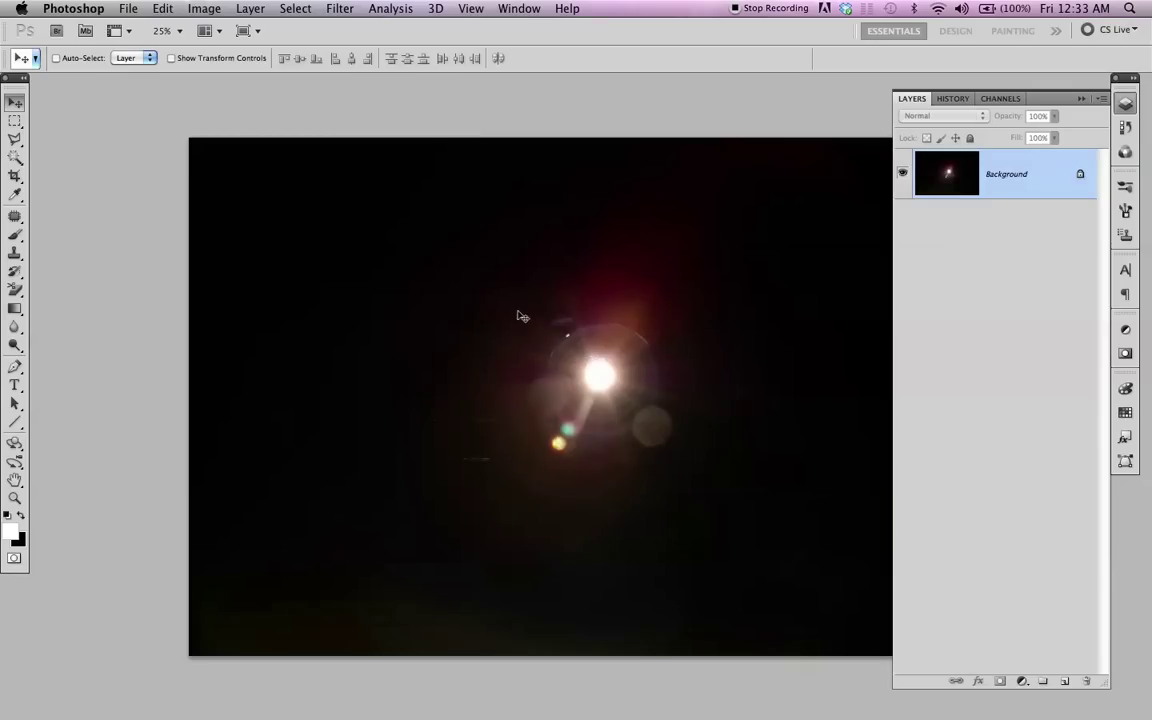
{"action": "key", "text": "ctrl+Tab"}
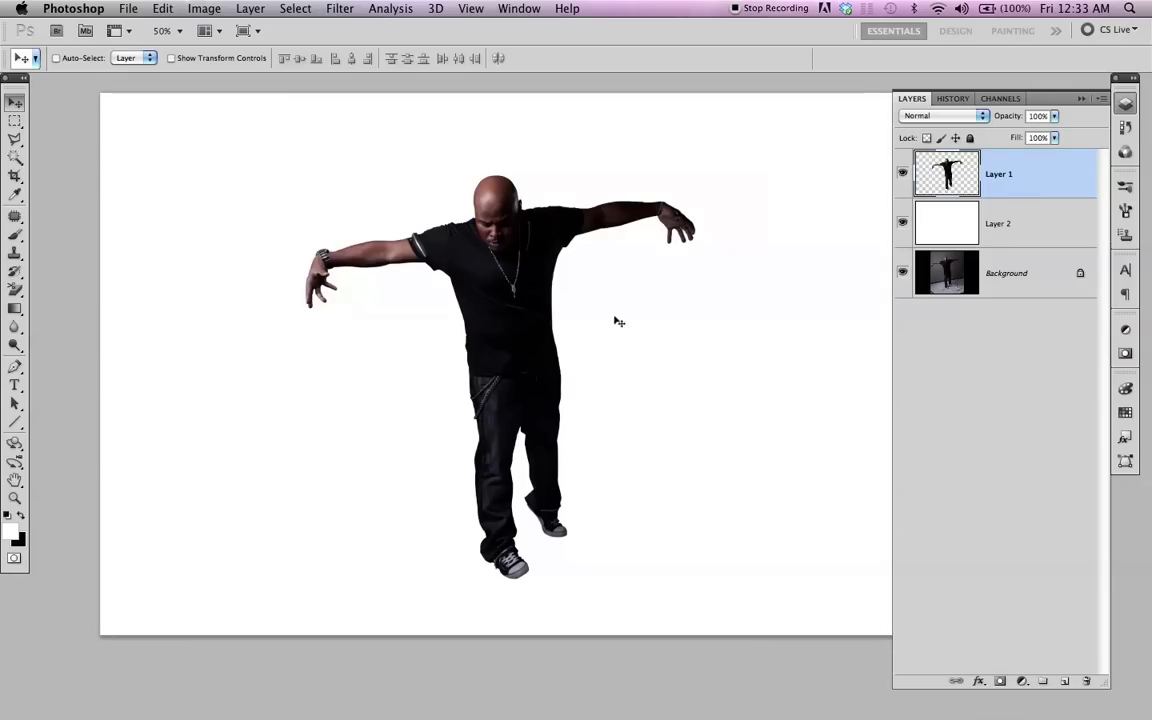
{"action": "key", "text": "ctrl+Tab"}
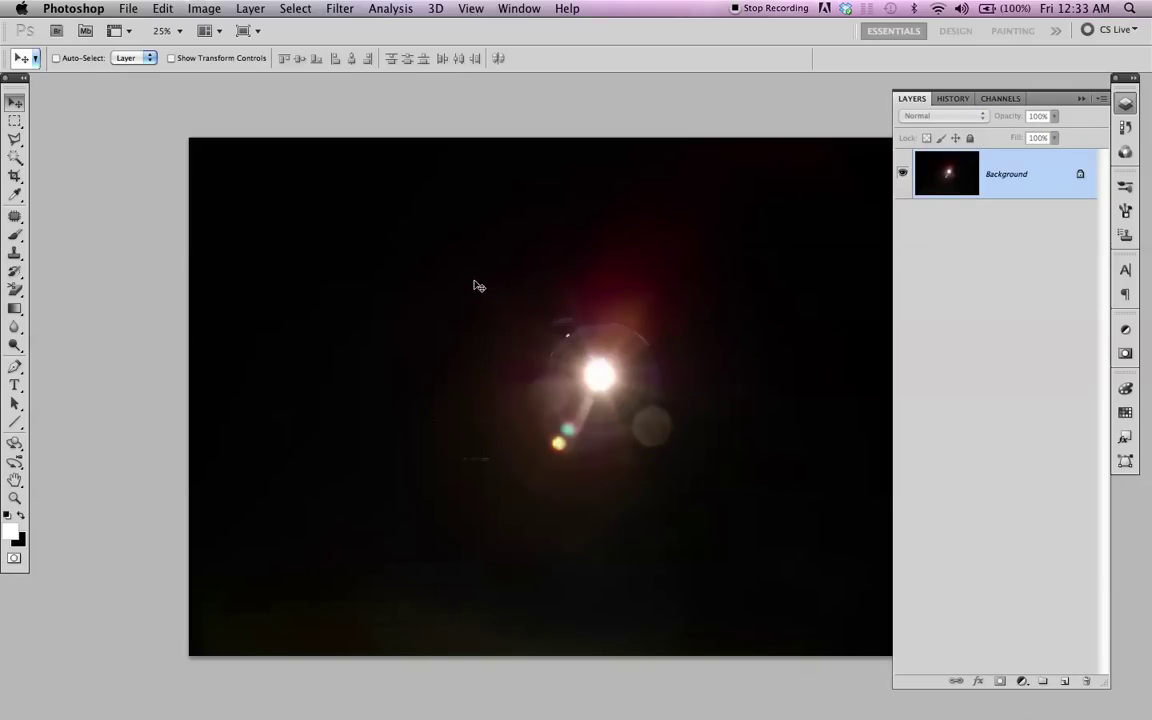
Step: Paste the faint star image as a new layer directly above the white Layer 2, and deselect the source image
{"action": "key", "text": "ctrl+Tab"}
{"action": "left_click", "coordinate": [913, 234]}
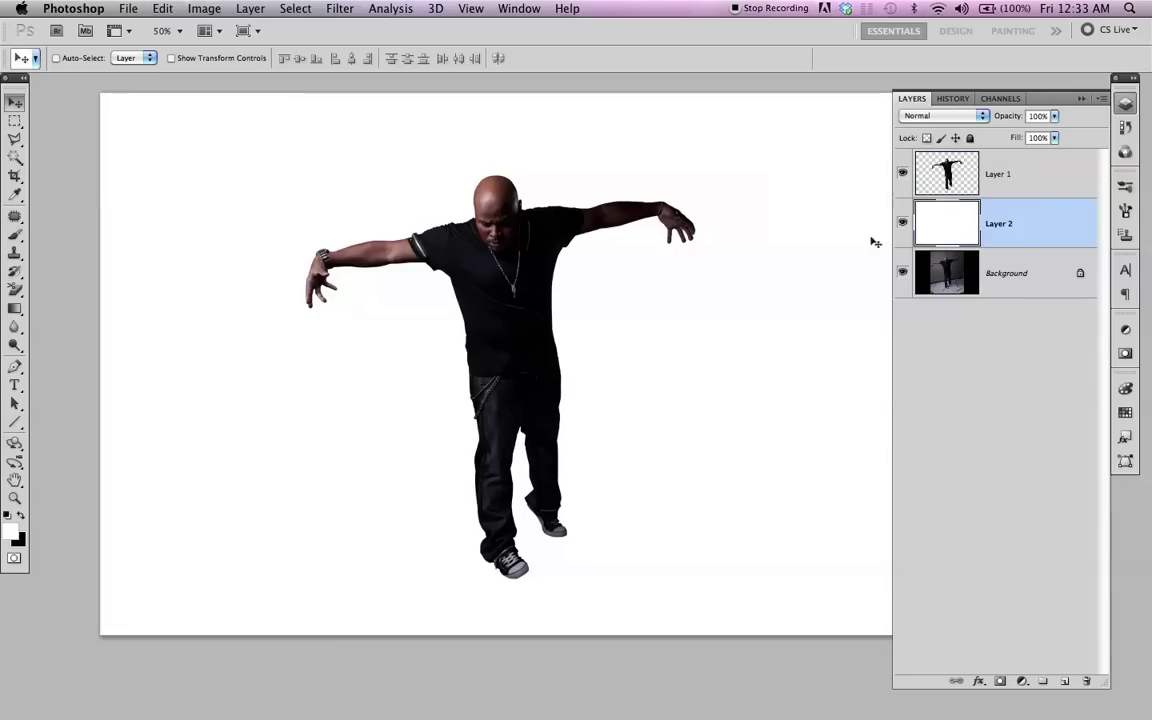
{"action": "left_click_drag", "start_coordinate": [778, 246], "coordinate": [579, 249]}
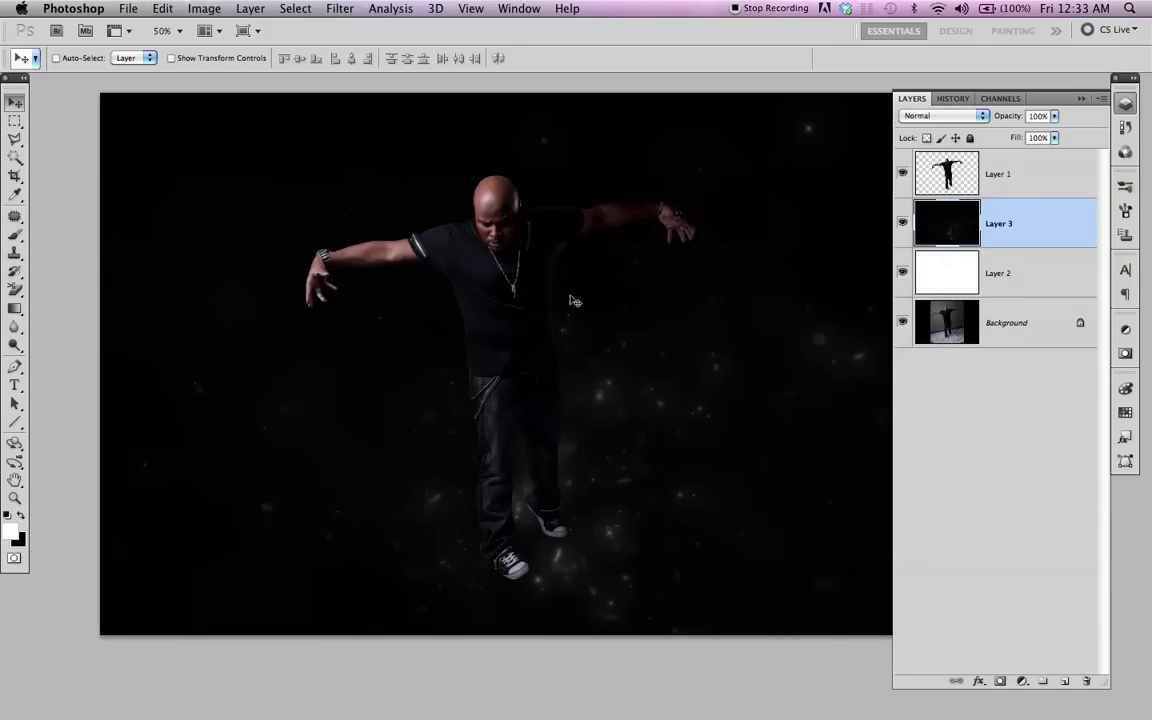
{"action": "key", "text": "super+minus"}
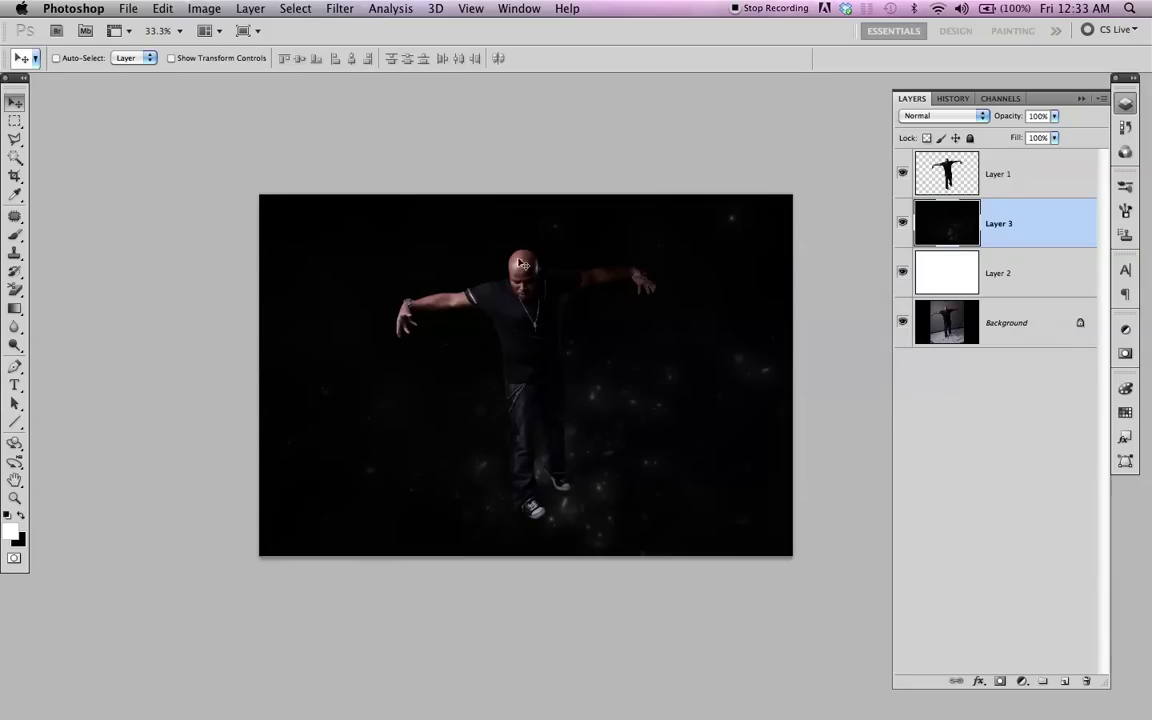
{"action": "key", "text": "ctrl+Tab"}
{"action": "key", "text": "super+d"}
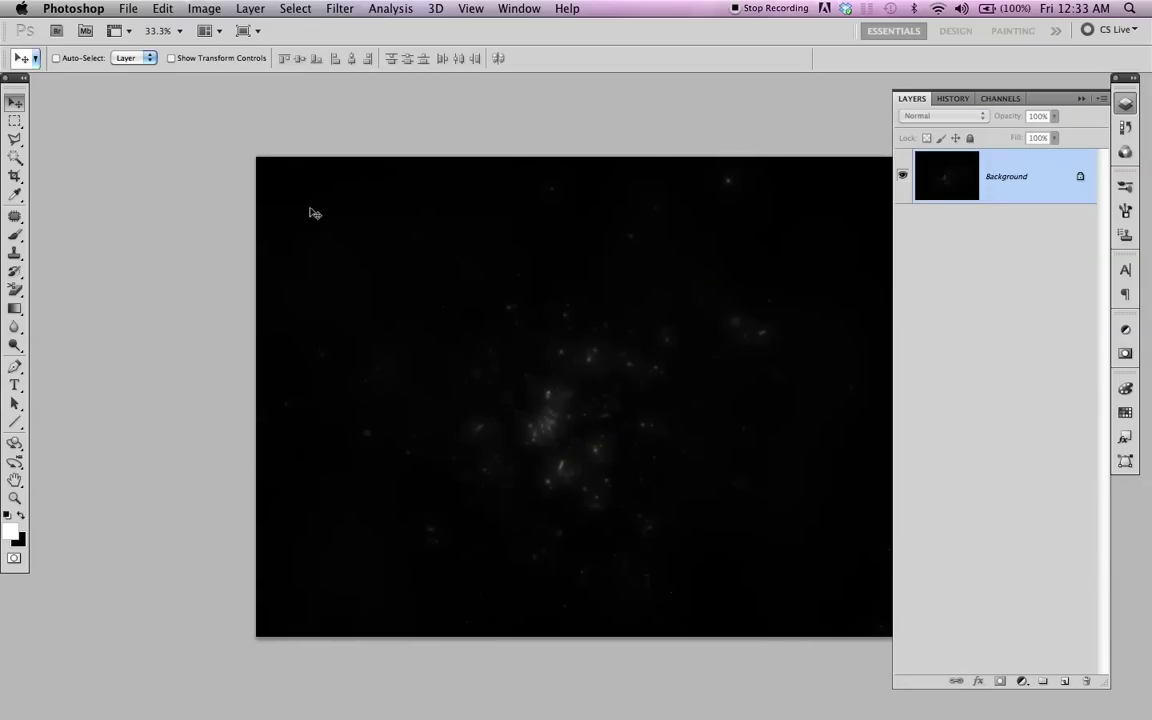
Step: Copy the entire purple nebula image and paste it above Layer 5 in the man's document, accepting the color conversion
{"action": "key", "text": "ctrl+Tab"}
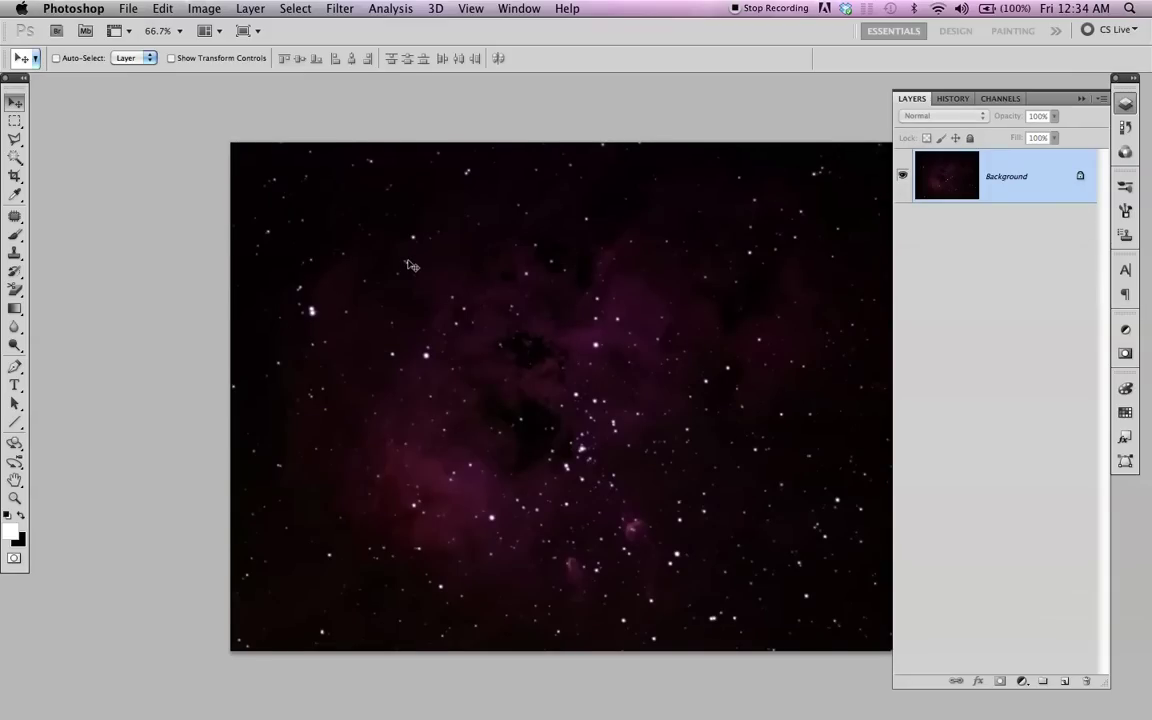
{"action": "key", "text": "super+a"}
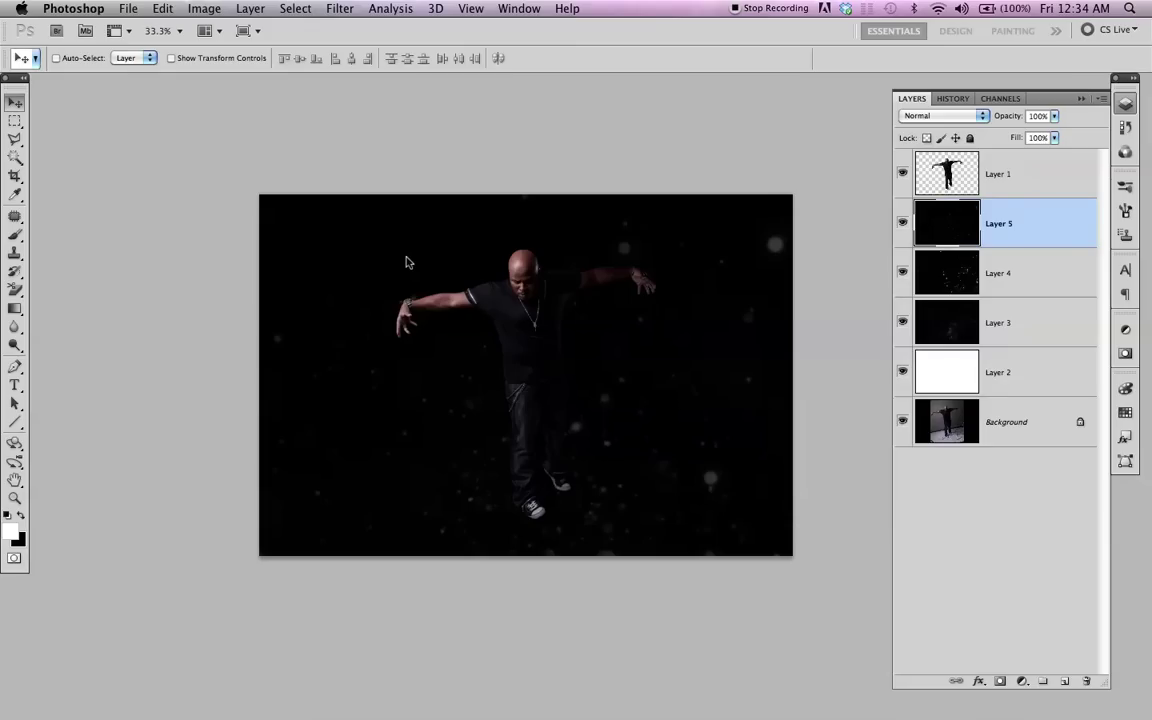
{"action": "key", "text": "super+v"}
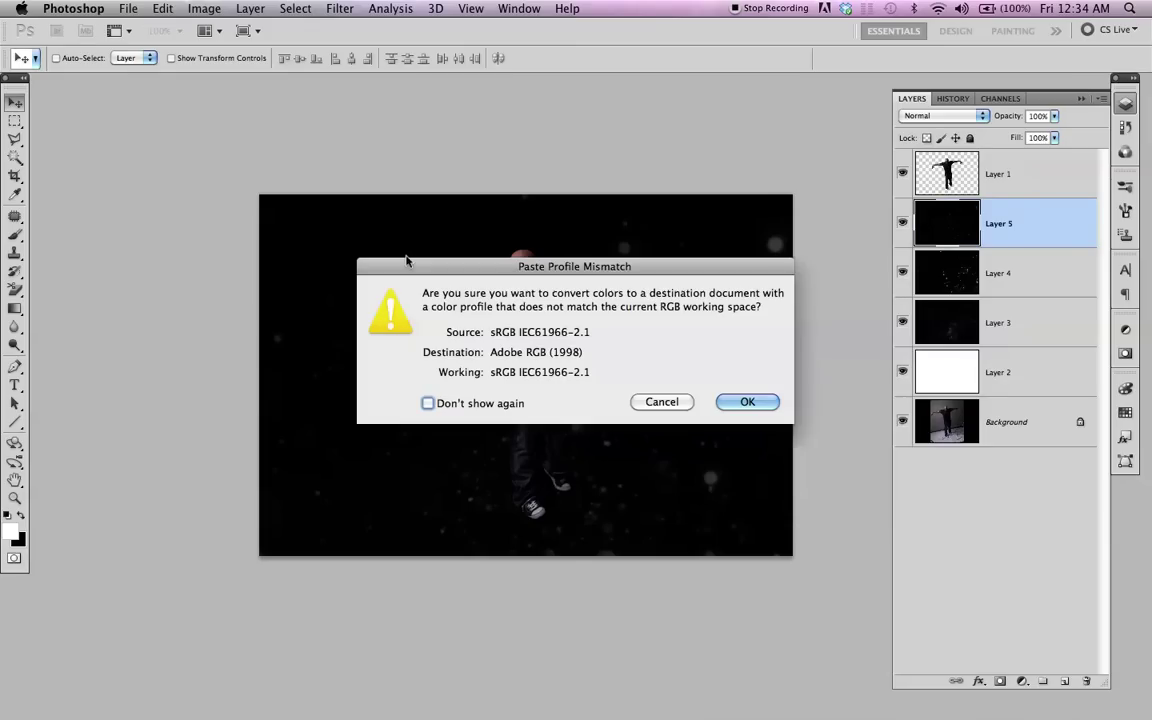
{"action": "left_click", "coordinate": [748, 401]}
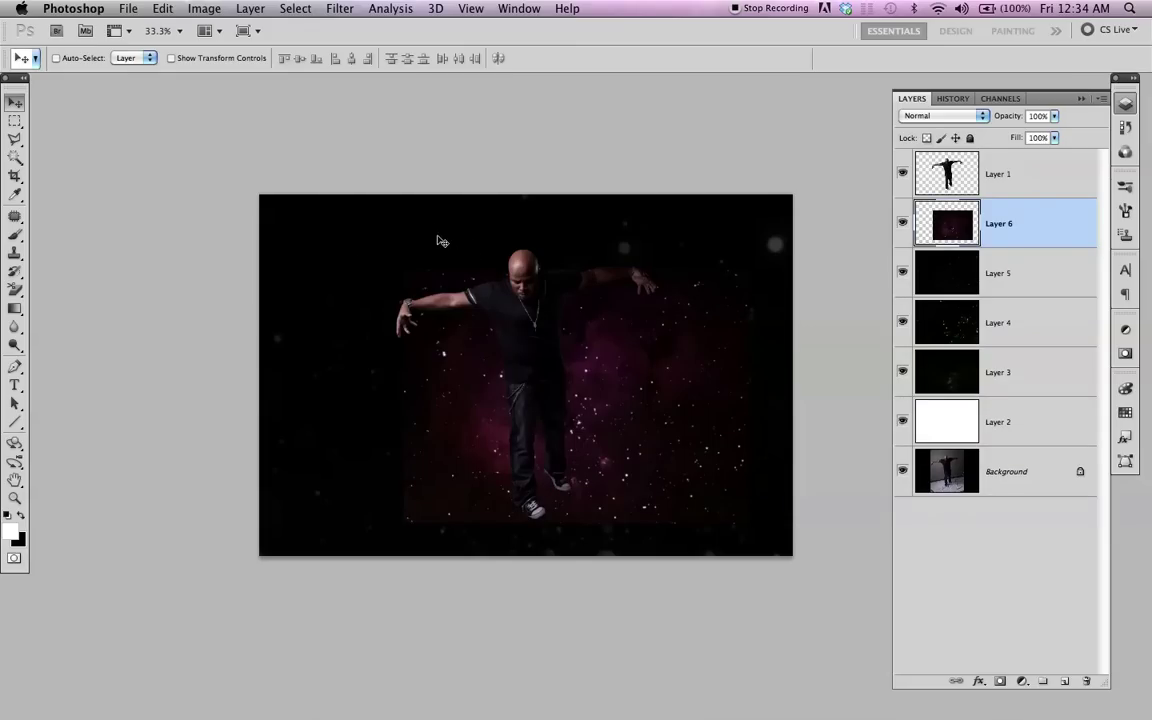
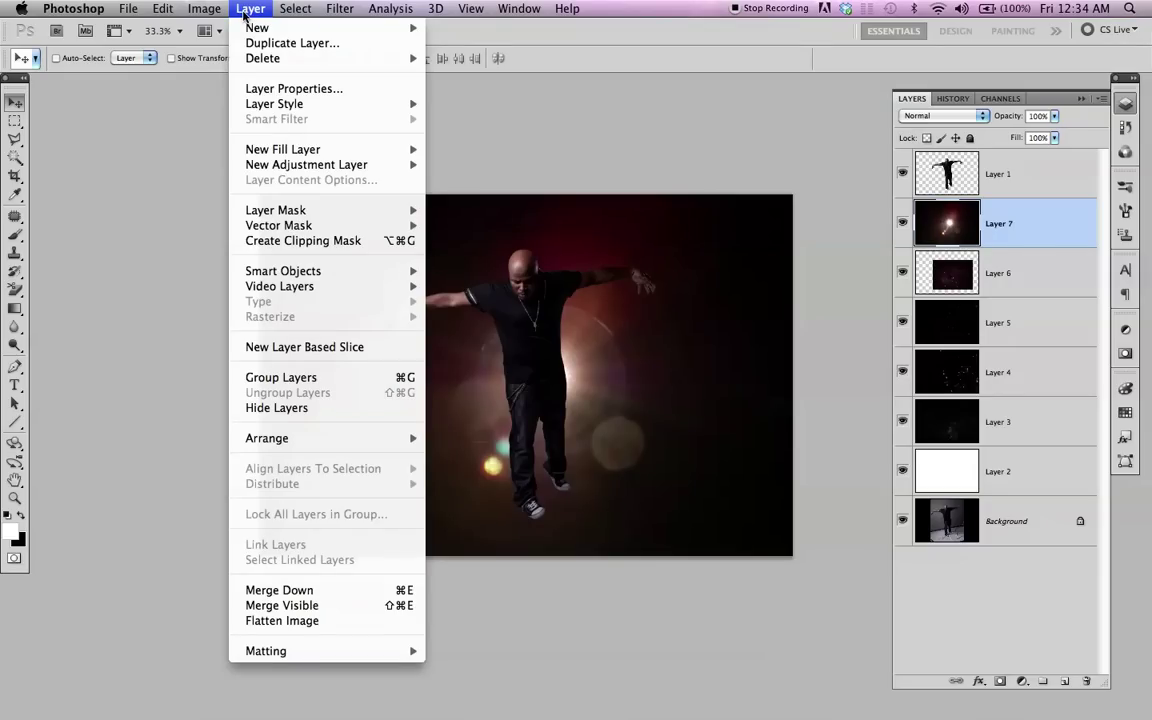
Step: Free-transform the lens flare on Layer 7 down to about two-thirds of its size around its center, still covering the canvas
{"action": "mouse_move", "coordinate": [173, 12]}
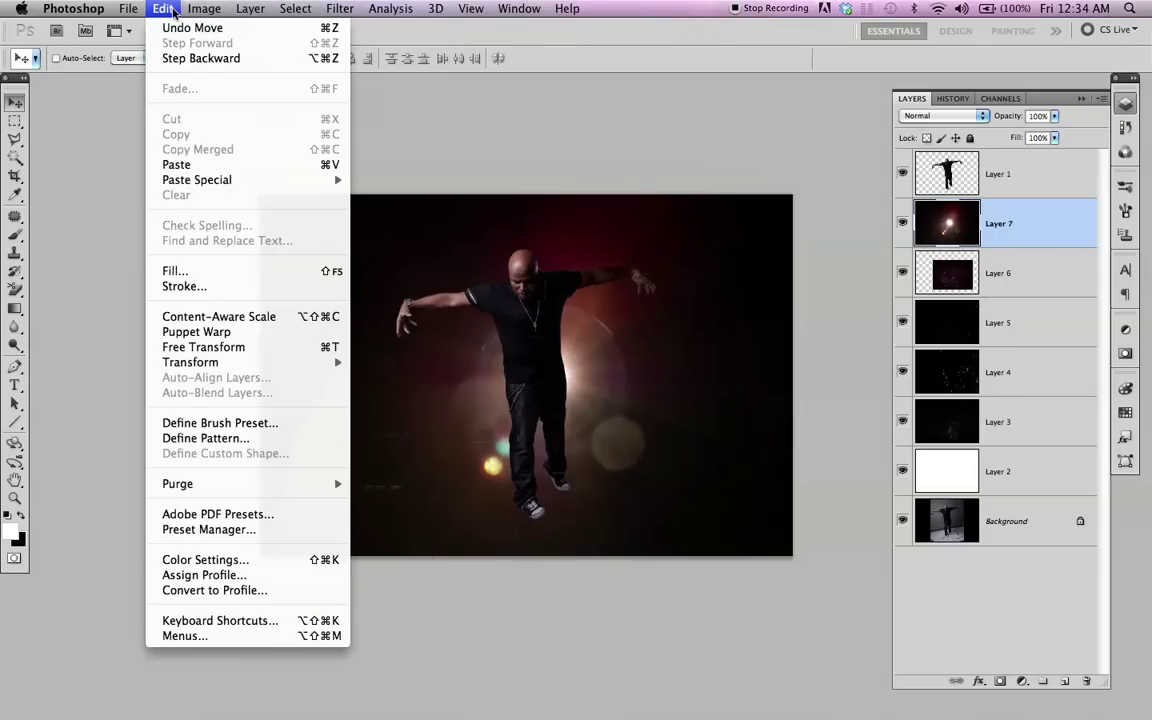
{"action": "mouse_move", "coordinate": [285, 368]}
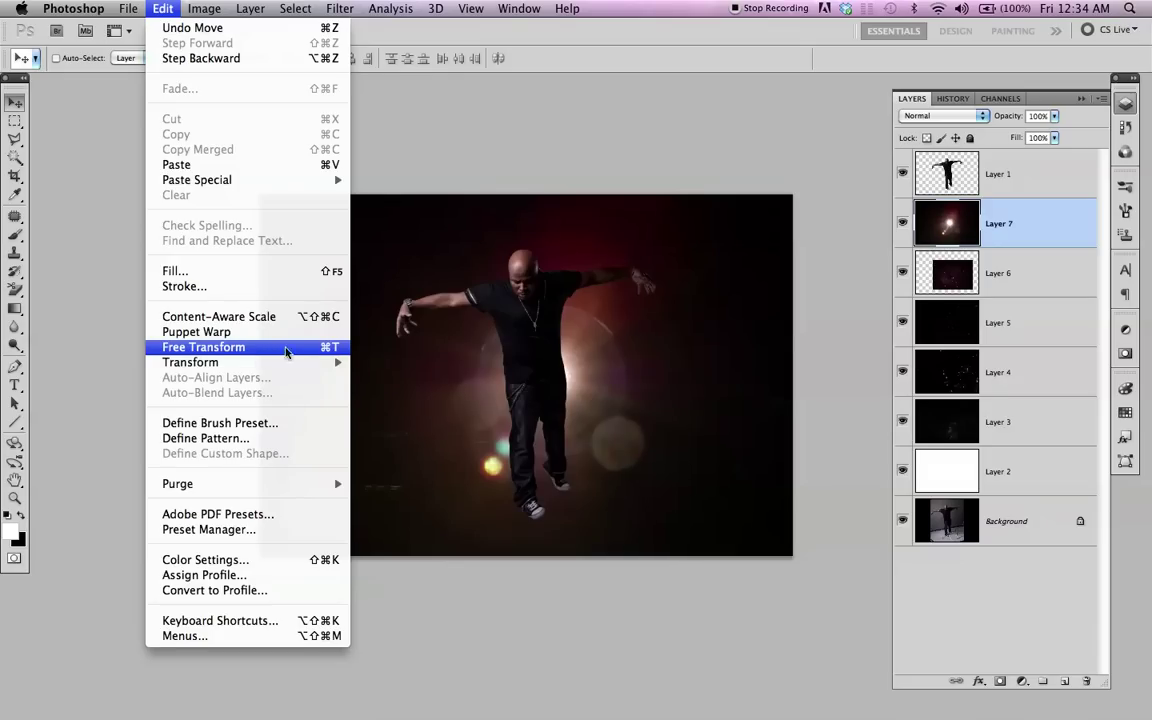
{"action": "left_click", "coordinate": [245, 347]}
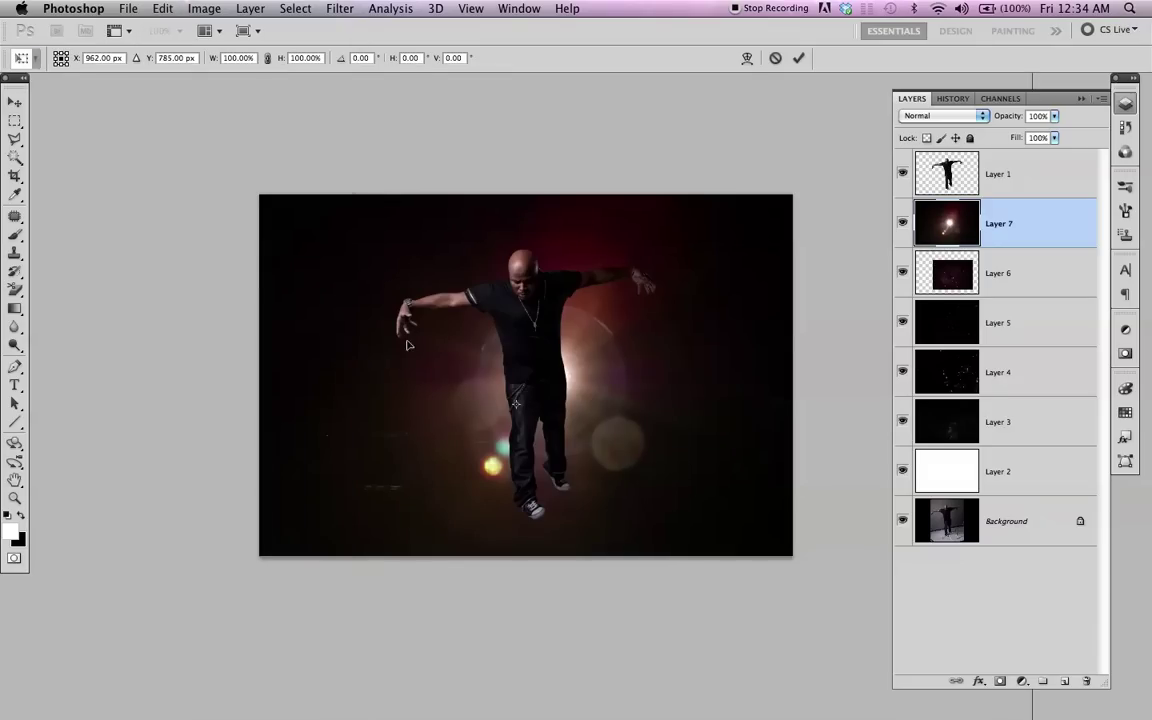
{"action": "key", "text": "super+minus"}
{"action": "key", "text": "super+minus"}
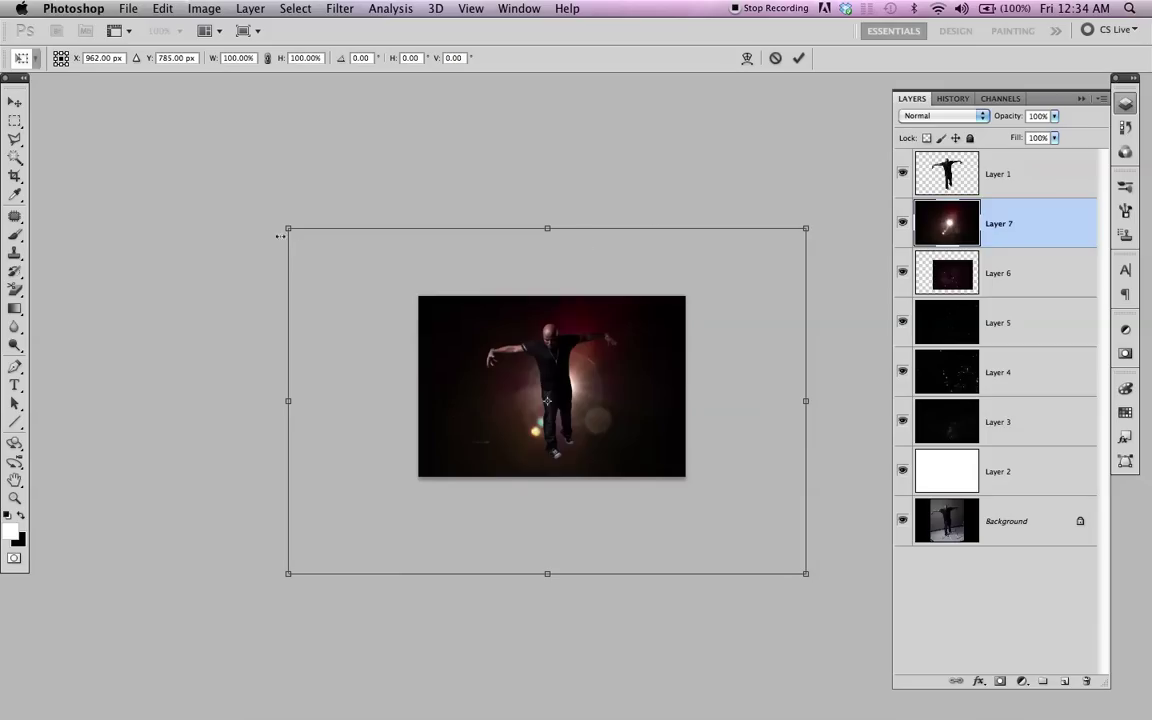
{"action": "left_click_drag", "start_coordinate": [287, 228], "coordinate": [374, 285]}
{"action": "key", "text": "Return"}
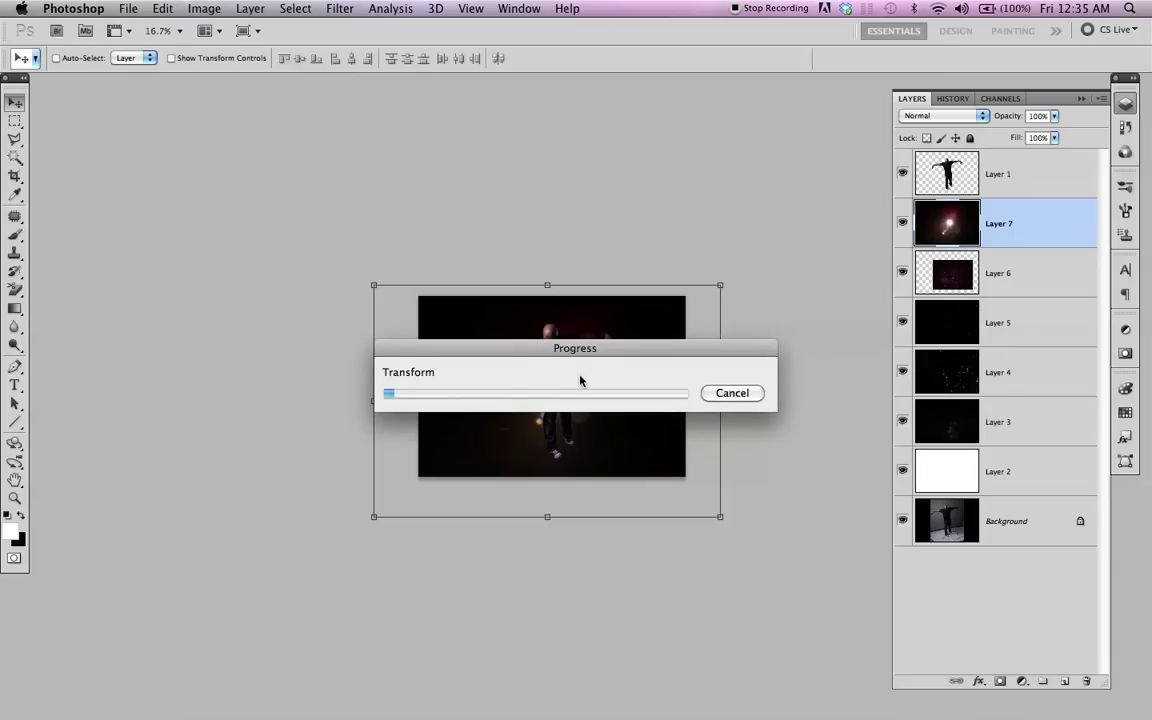
Step: Move the lens flare on Layer 7 slightly upward so its glow sits behind the man's upper body
{"action": "key", "text": "super+1"}
{"action": "key", "text": "super+minus"}
{"action": "key", "text": "super+minus"}
{"action": "key", "text": "super+minus"}
{"action": "left_click_drag", "start_coordinate": [540, 358], "coordinate": [532, 316]}
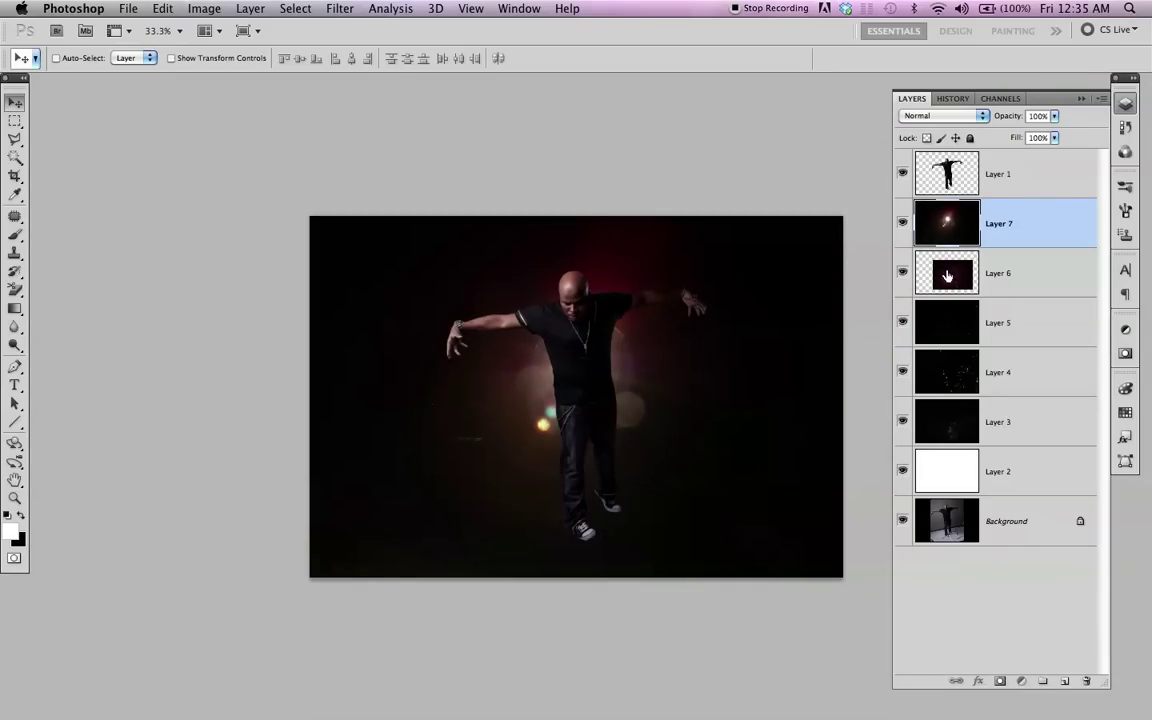
Step: Place the nebula on Layer 6 above Layer 7, center it behind the man and scale it to about 125%
{"action": "left_click_drag", "start_coordinate": [948, 275], "coordinate": [930, 240]}
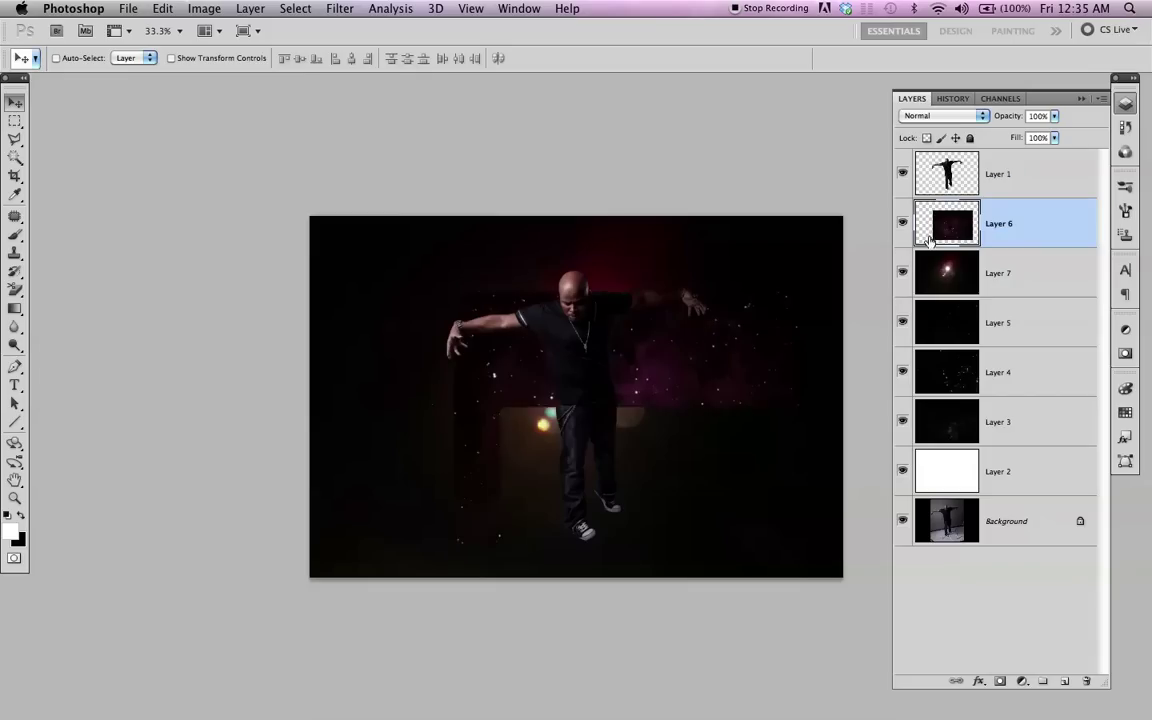
{"action": "left_click_drag", "start_coordinate": [625, 365], "coordinate": [554, 331]}
{"action": "key", "text": "super+t"}
{"action": "left_click_drag", "start_coordinate": [735, 252], "coordinate": [786, 247]}
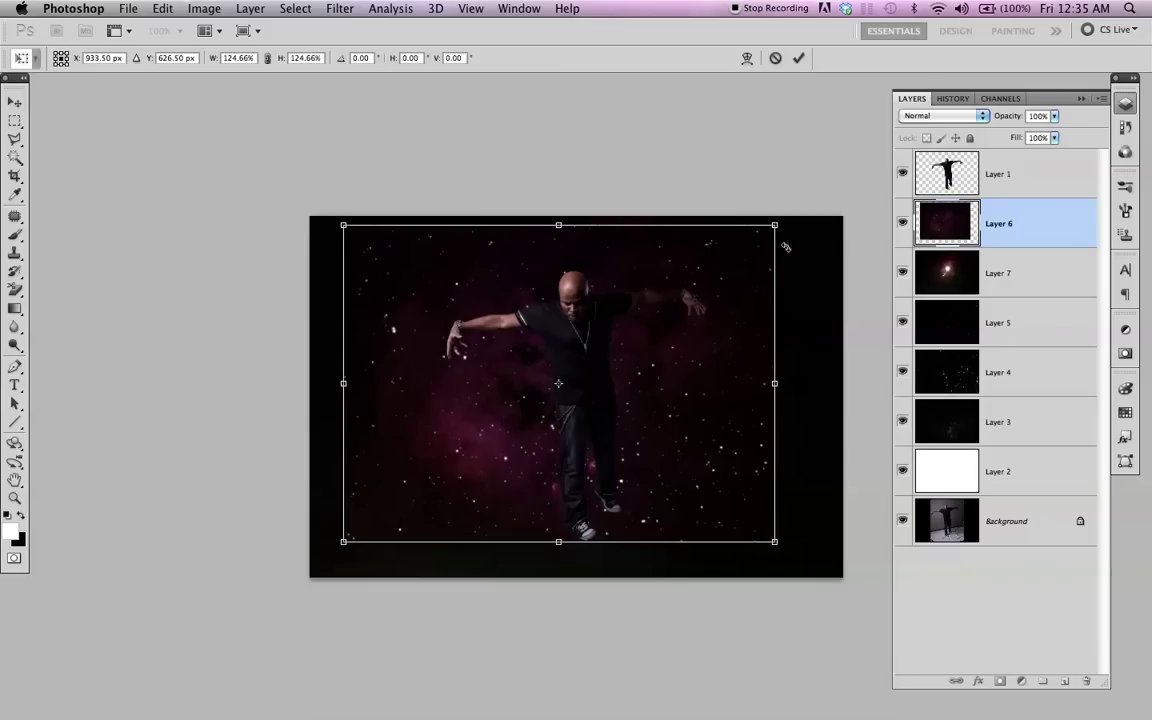
{"action": "key", "text": "Return"}
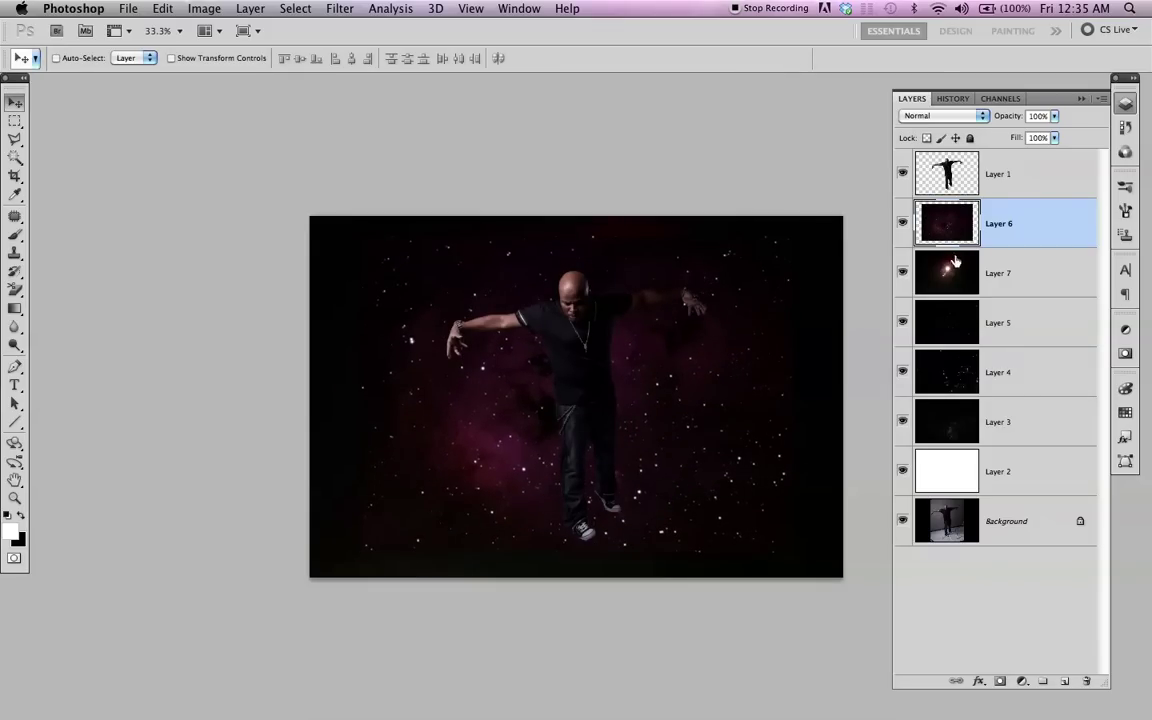
Step: Move Layer 5 above the nebula on Layer 6 and scale it proportionally to about 79% from its upper-left corner
{"action": "left_click_drag", "start_coordinate": [950, 338], "coordinate": [945, 199]}
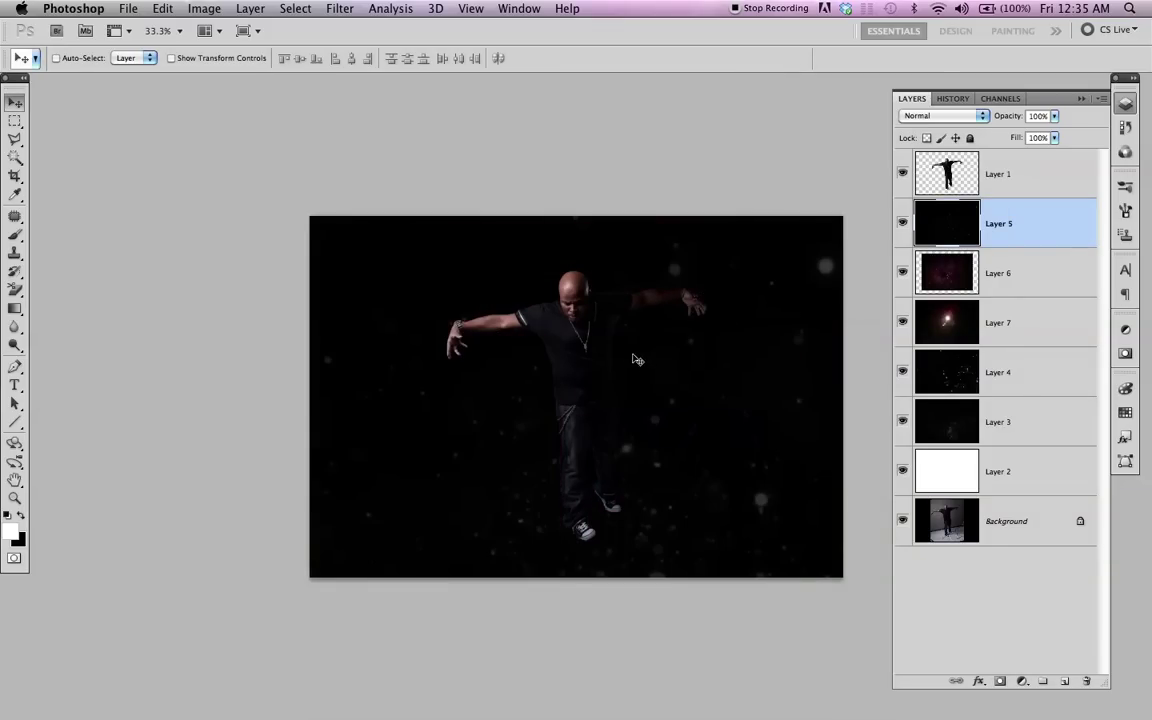
{"action": "key", "text": "ctrl+t"}
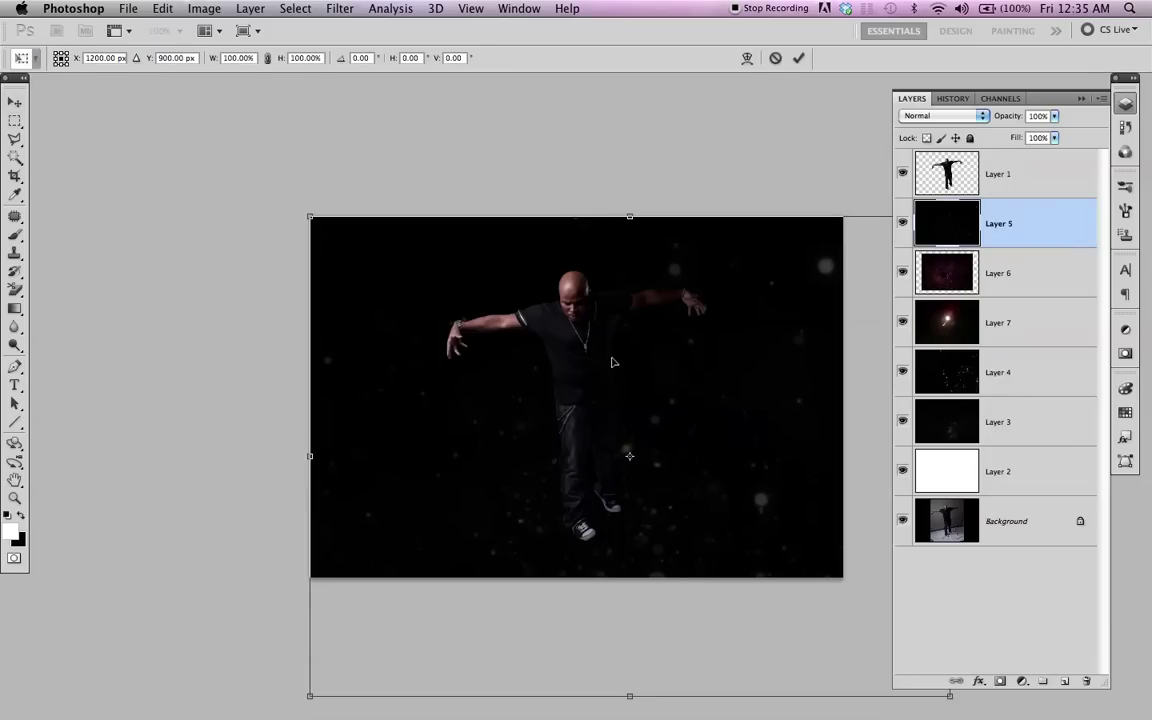
{"action": "key", "text": "super+minus"}
{"action": "left_click_drag", "start_coordinate": [650, 420], "coordinate": [546, 373]}
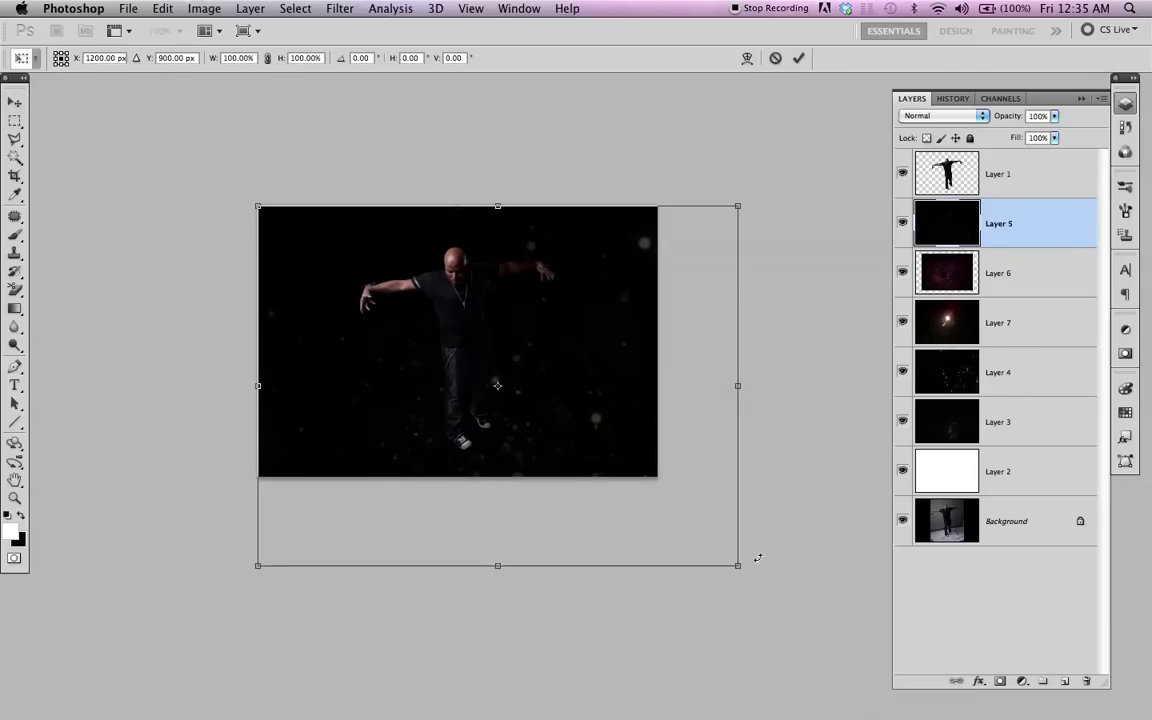
{"action": "left_click_drag", "start_coordinate": [735, 566], "coordinate": [644, 462]}
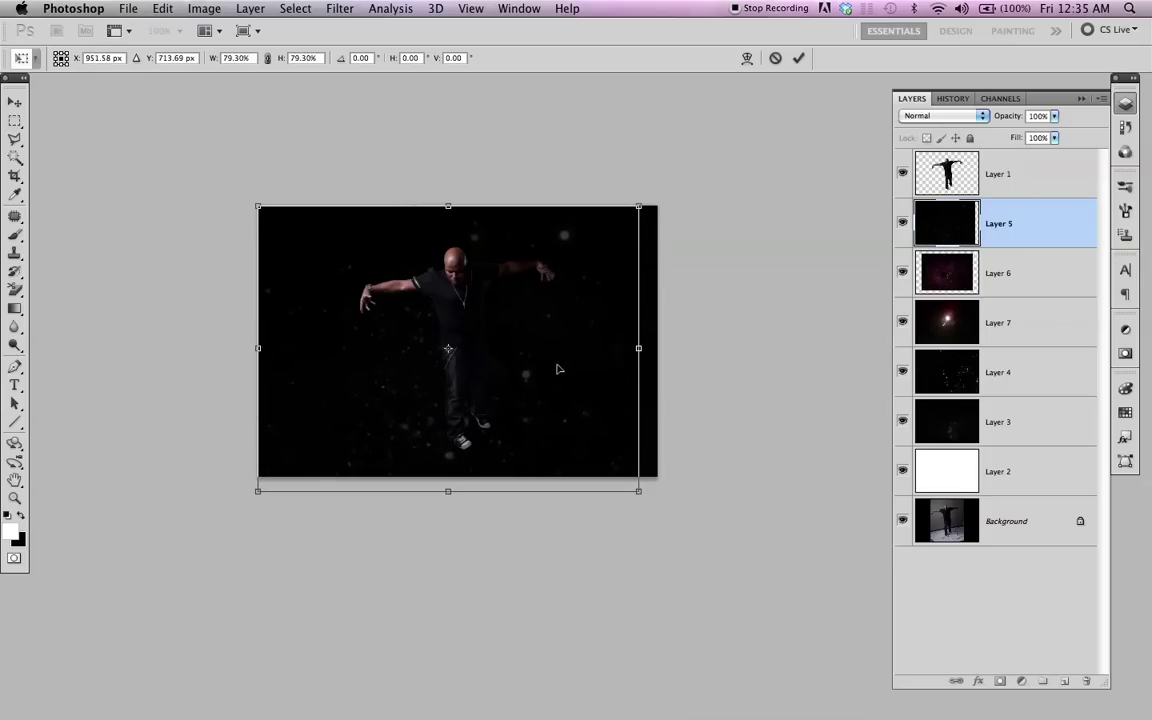
{"action": "key", "text": "Return"}
Step: Move Layer 4 above Layer 5 and scale it proportionally to about 81% from its upper-left corner
{"action": "left_click_drag", "start_coordinate": [931, 385], "coordinate": [999, 198]}
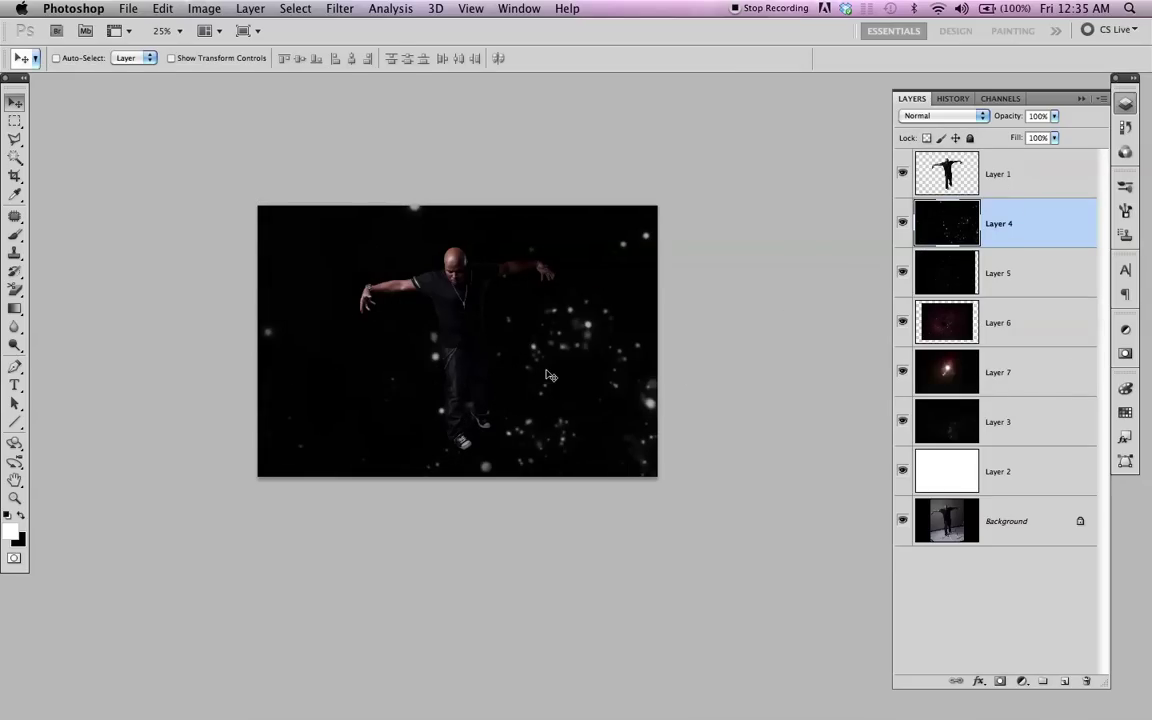
{"action": "key", "text": "ctrl+t"}
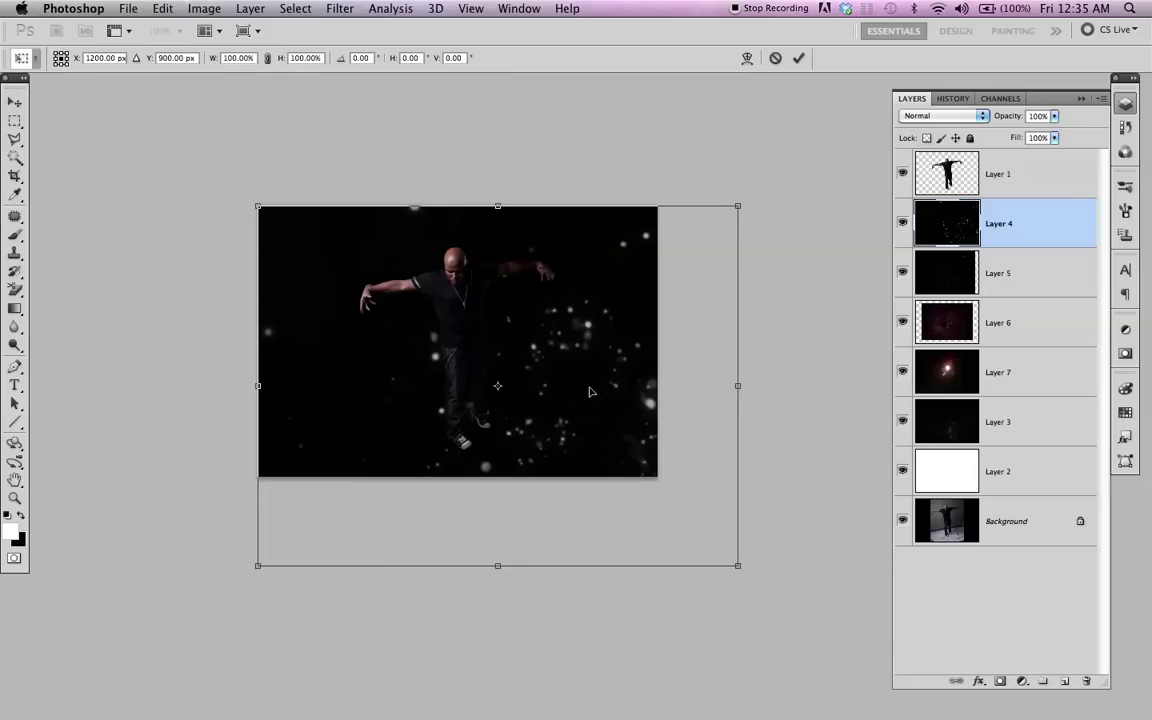
{"action": "left_click_drag", "start_coordinate": [741, 570], "coordinate": [651, 499]}
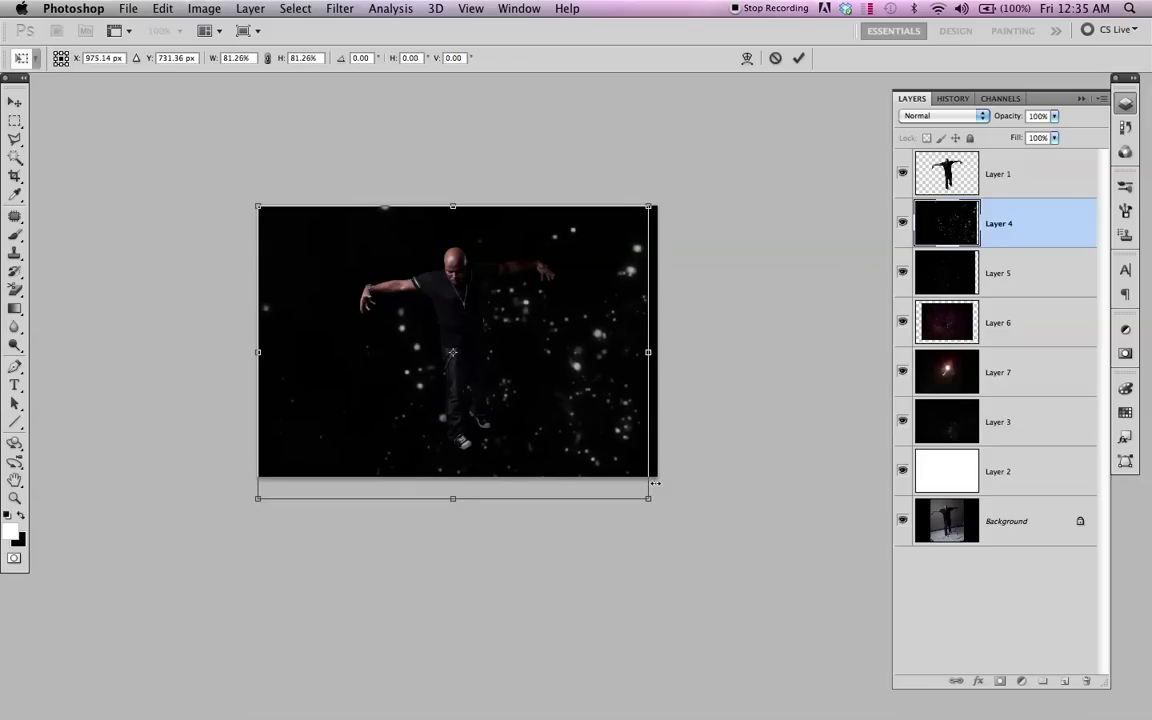
{"action": "key", "text": "Return"}
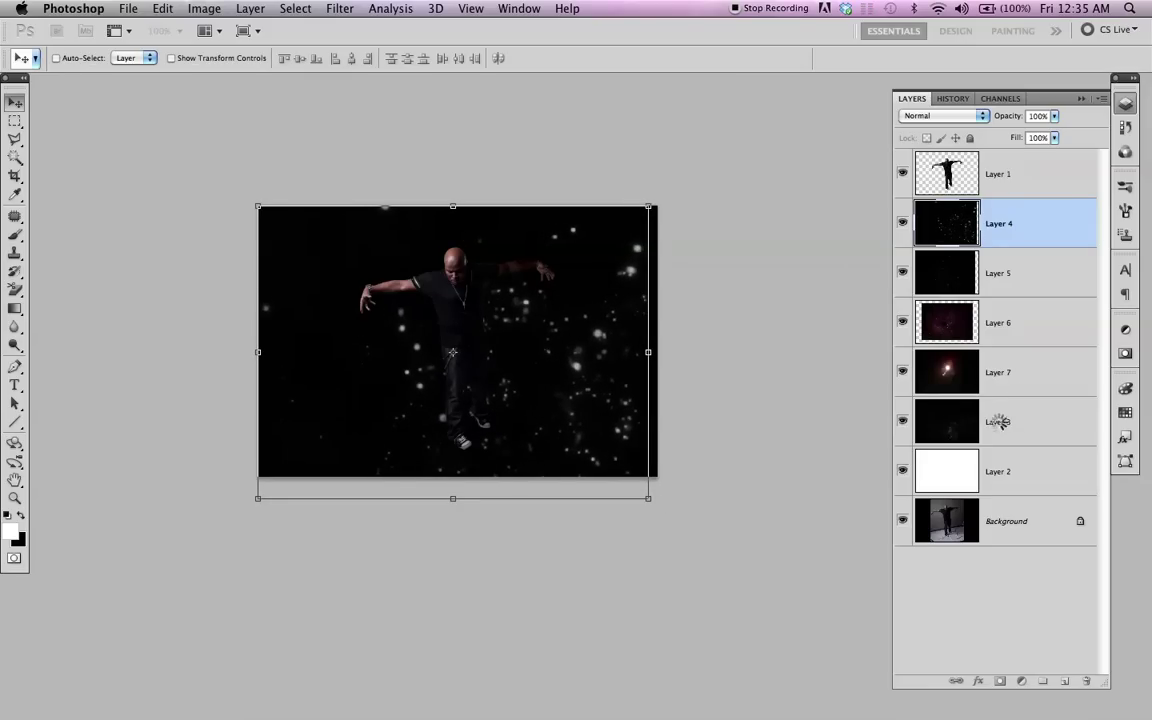
Step: Move Layer 3 directly below the man's layer and scale it down proportionally to roughly the width of the canvas
{"action": "left_click_drag", "start_coordinate": [999, 424], "coordinate": [1049, 211]}
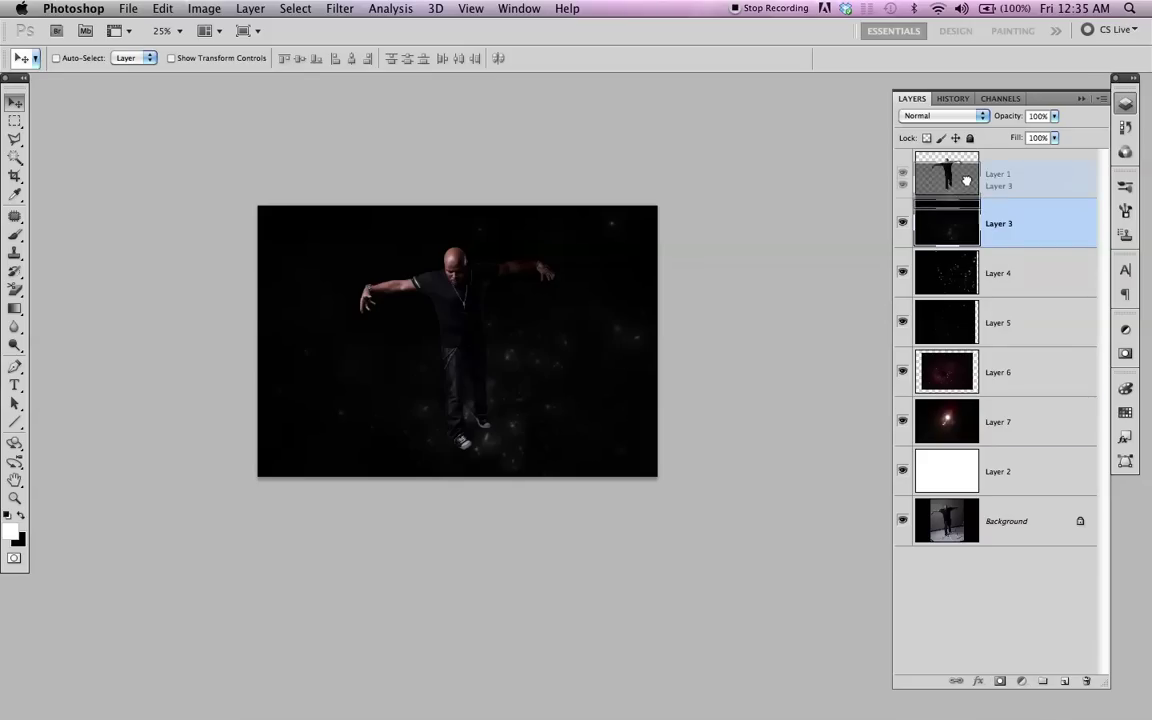
{"action": "key", "text": "super+t"}
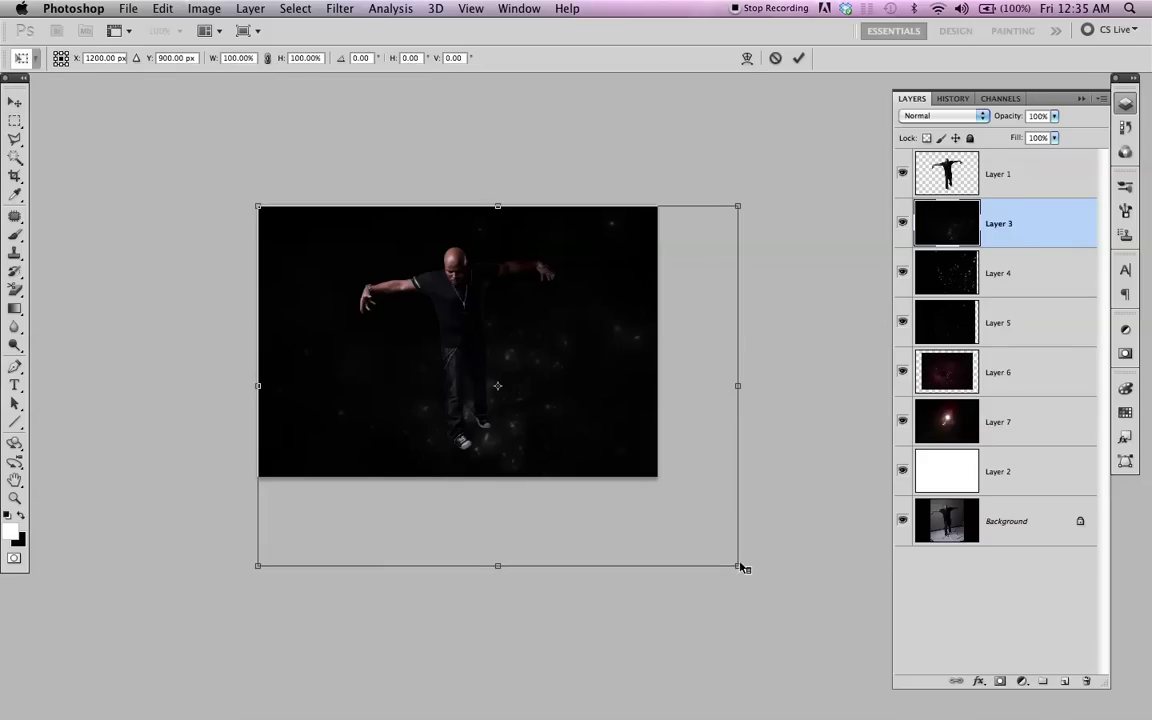
{"action": "left_click_drag", "start_coordinate": [740, 565], "coordinate": [652, 500]}
{"action": "key", "text": "Return"}
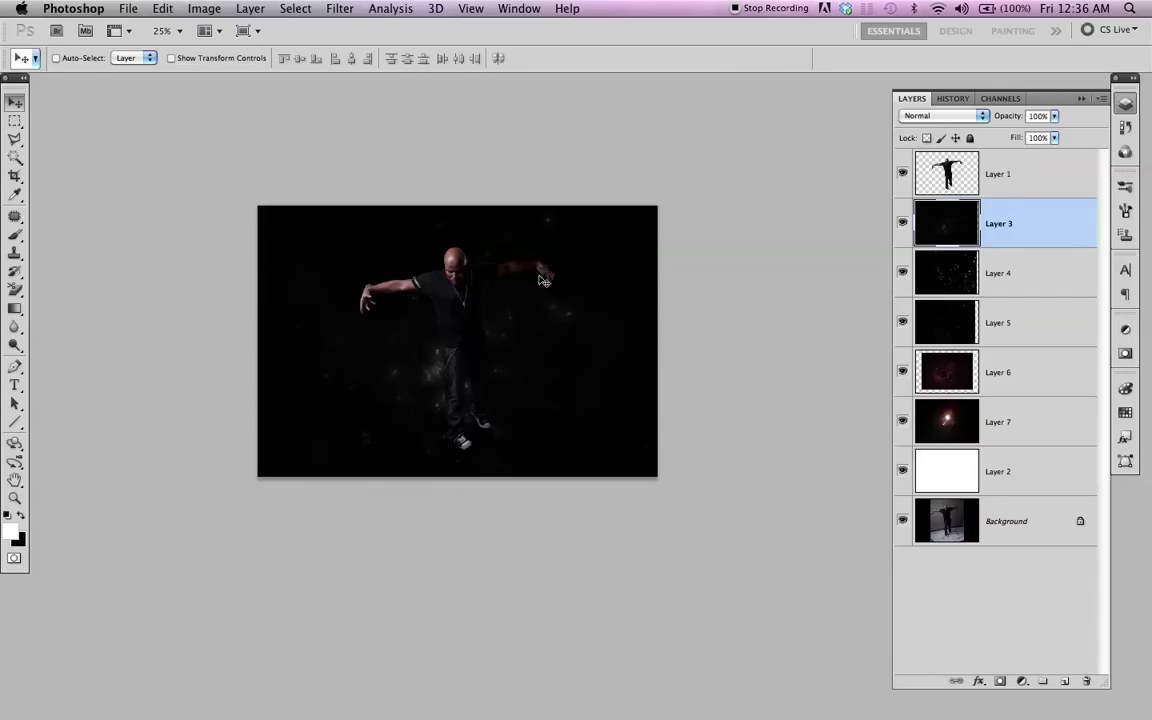
Step: Hide Layers 3, 4, 5, 6 and 7 so only the man on white remains visible
{"action": "key", "text": "super+equal"}
{"action": "key", "text": "super+equal"}
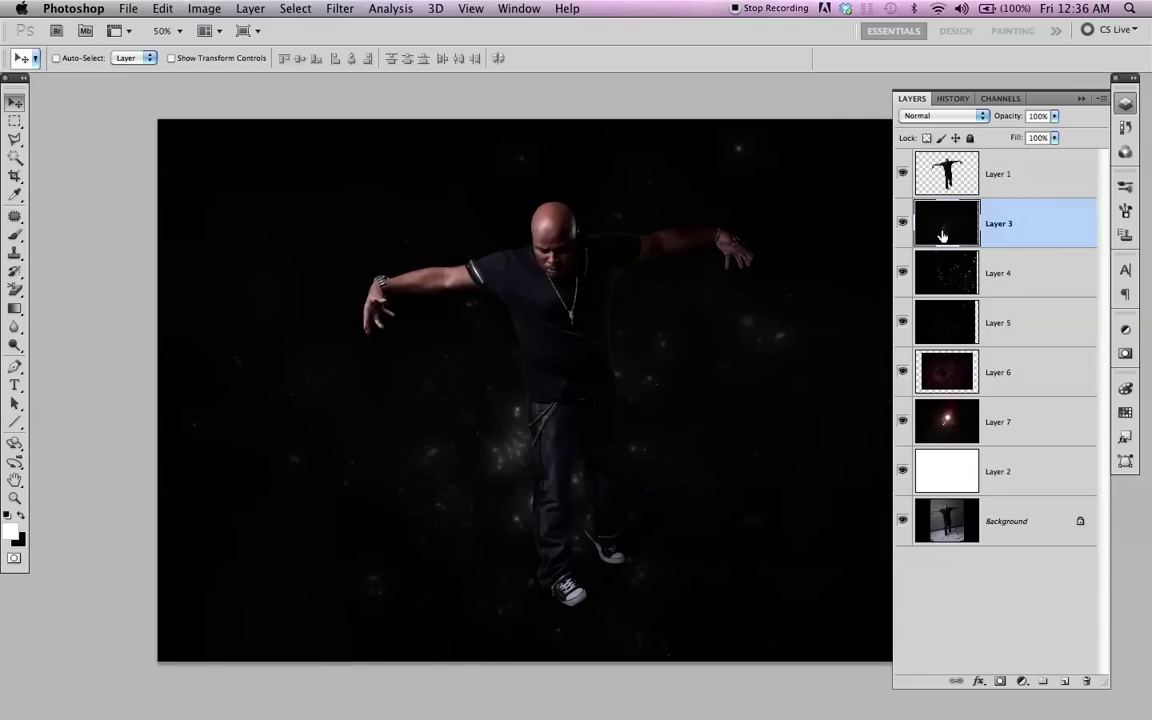
{"action": "left_click_drag", "start_coordinate": [902, 223], "coordinate": [898, 360]}
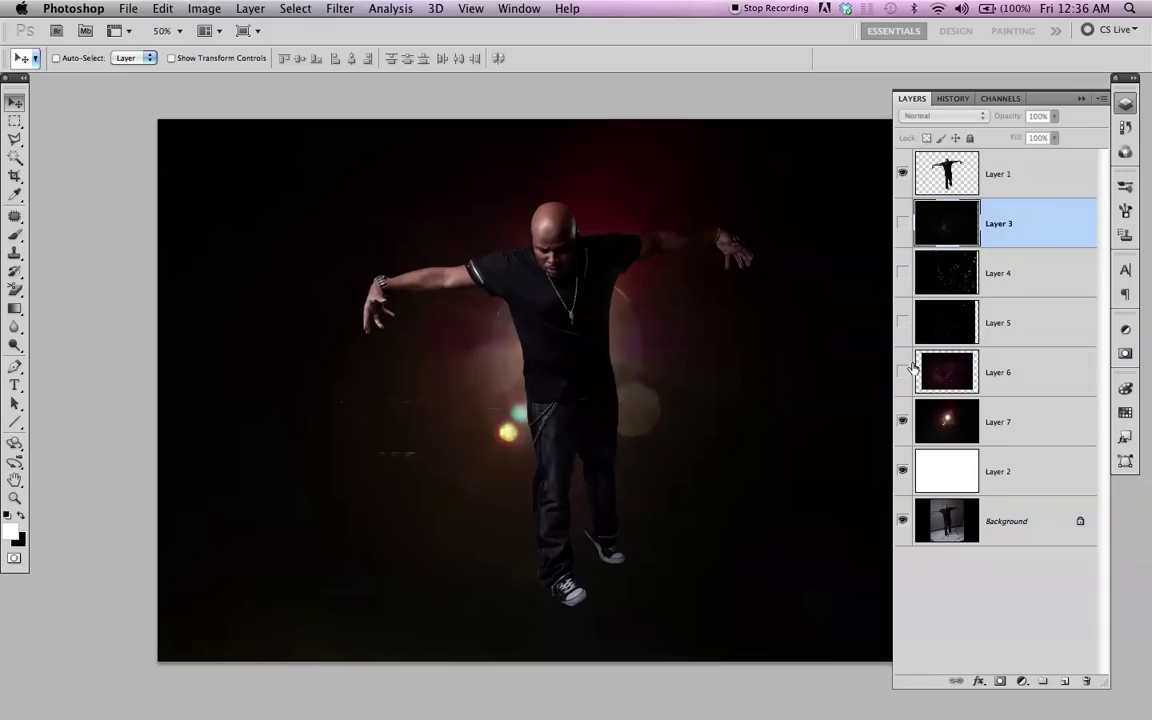
{"action": "left_click", "coordinate": [900, 420]}
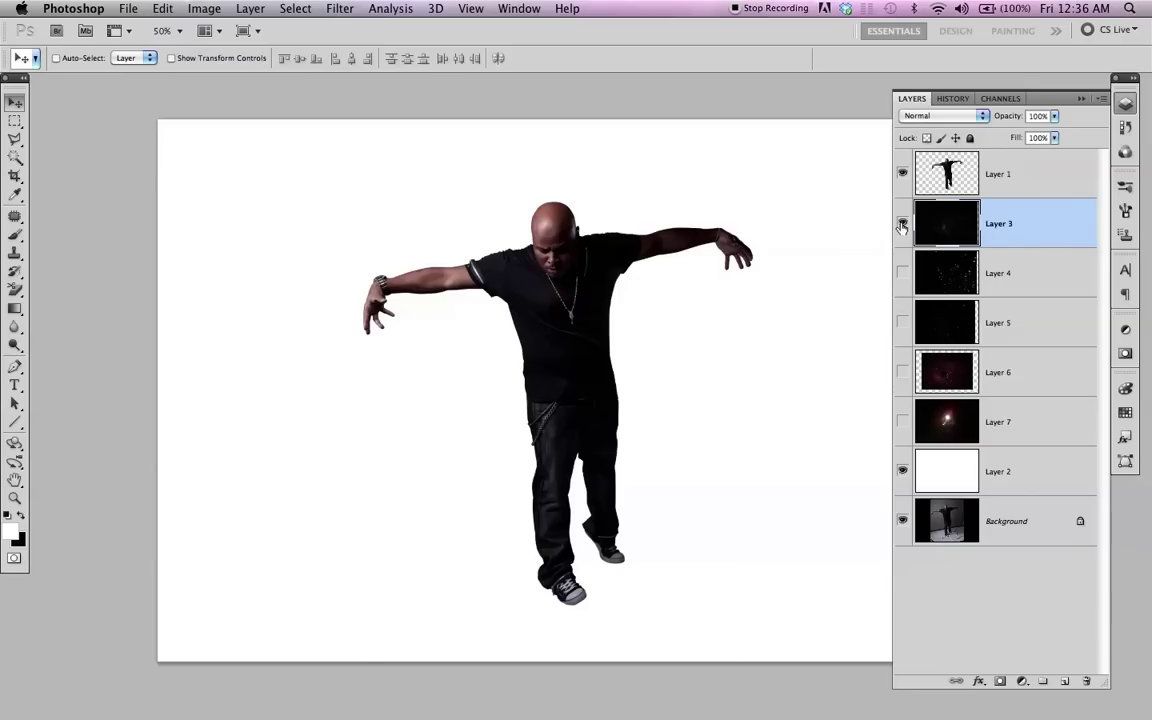
Step: Show Layer 3, move it above the man's layer and set its blend mode to Screen
{"action": "left_click", "coordinate": [902, 223]}
{"action": "left_click_drag", "start_coordinate": [961, 233], "coordinate": [956, 164]}
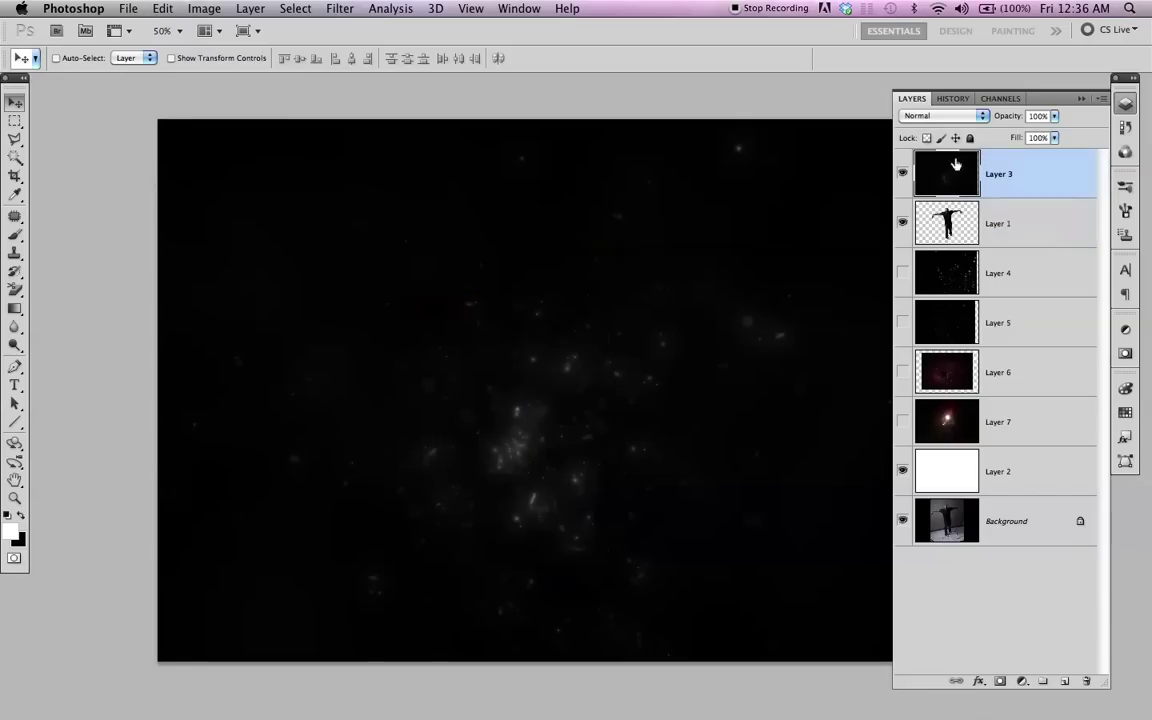
{"action": "left_click", "coordinate": [942, 116]}
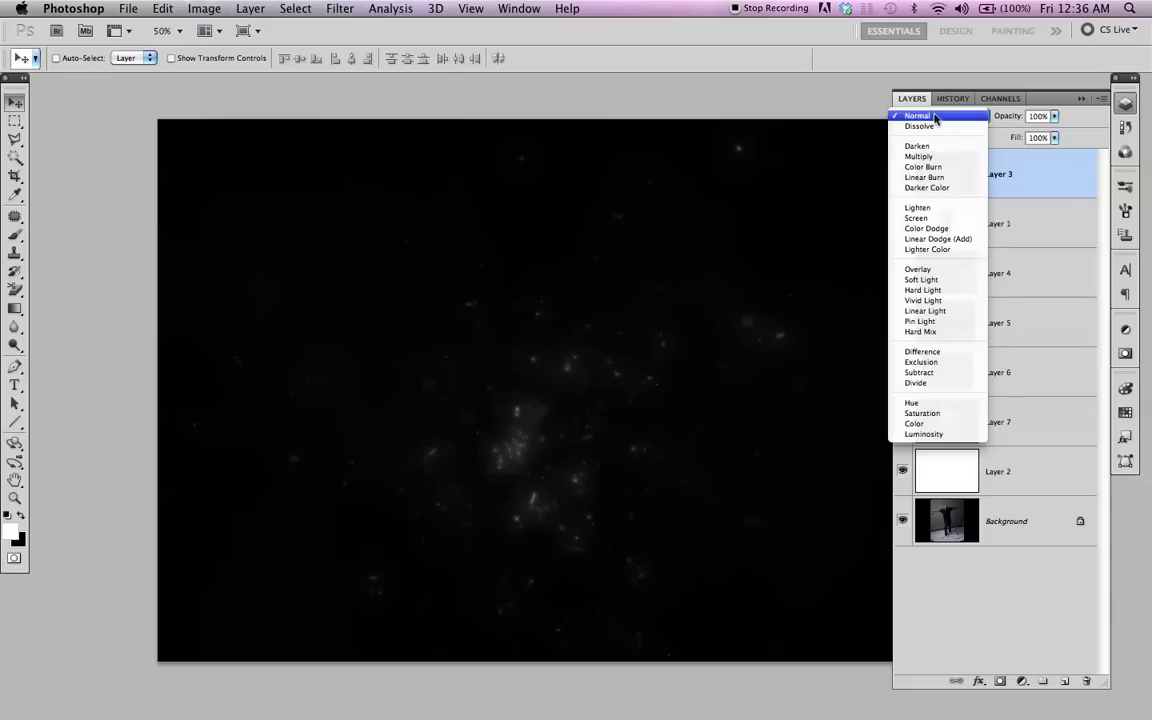
{"action": "left_click", "coordinate": [983, 219]}
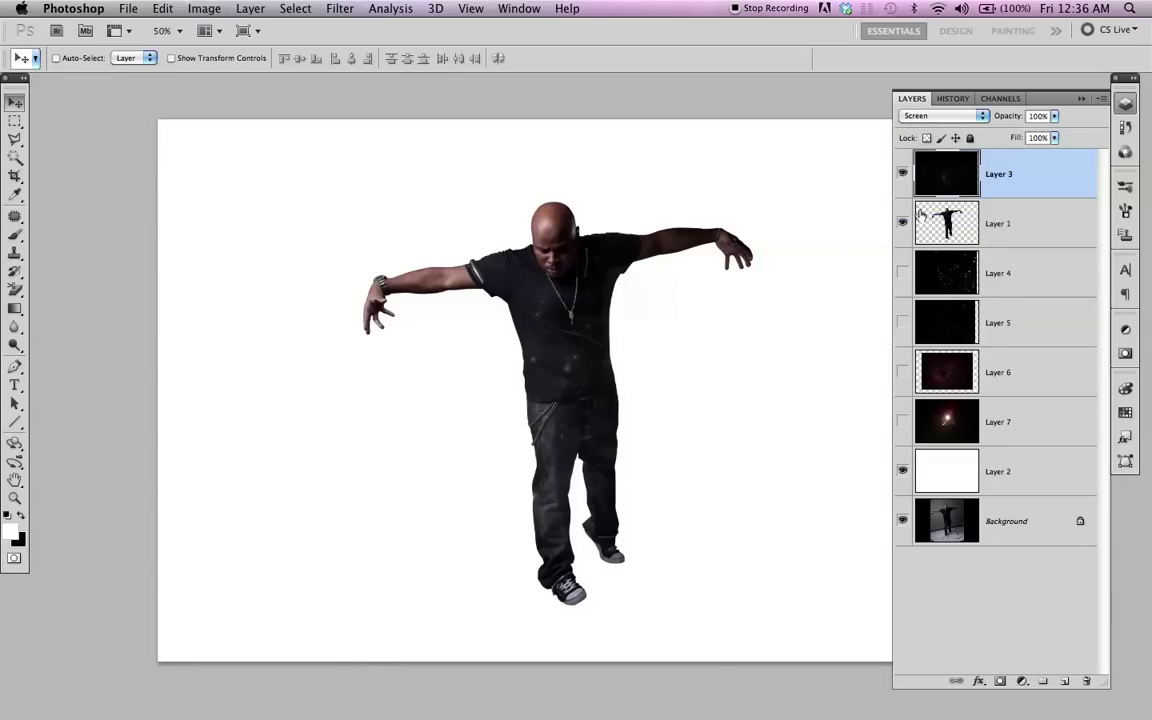
Step: Show Layer 4 behind the man and toggle Layer 3's visibility to compare its Screen effect, leaving it on
{"action": "left_click", "coordinate": [903, 274]}
{"action": "left_click", "coordinate": [903, 175]}
{"action": "left_click", "coordinate": [903, 175]}
{"action": "left_click", "coordinate": [904, 180]}
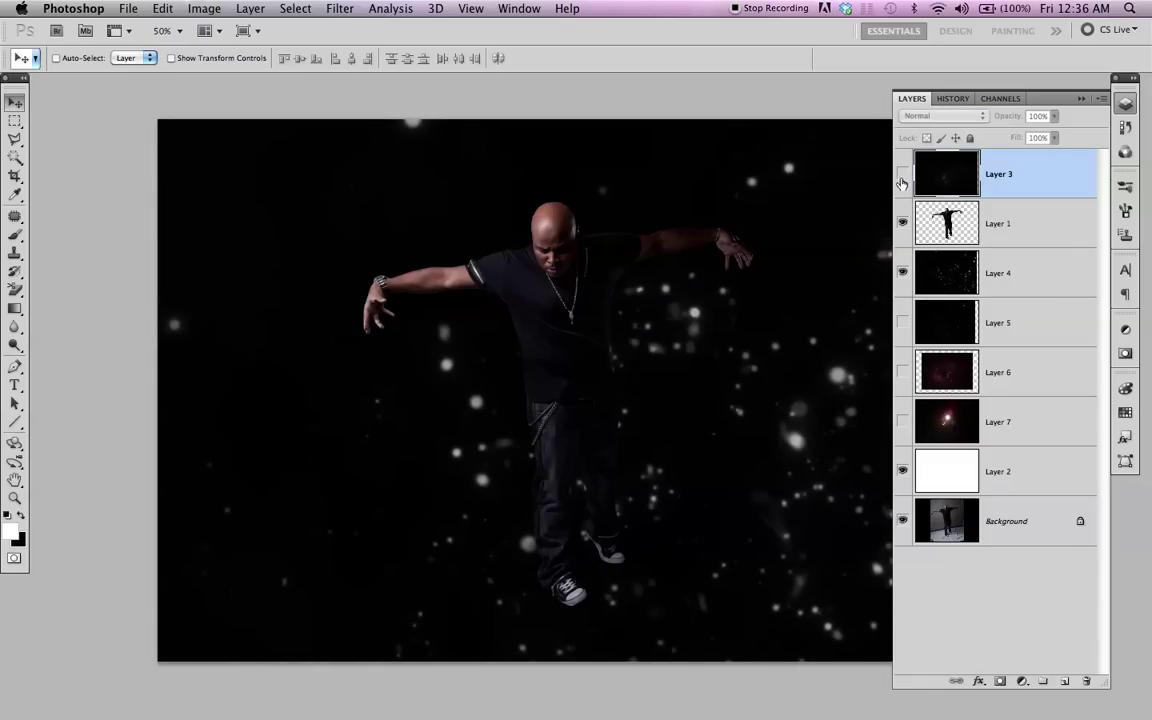
{"action": "left_click", "coordinate": [903, 175]}
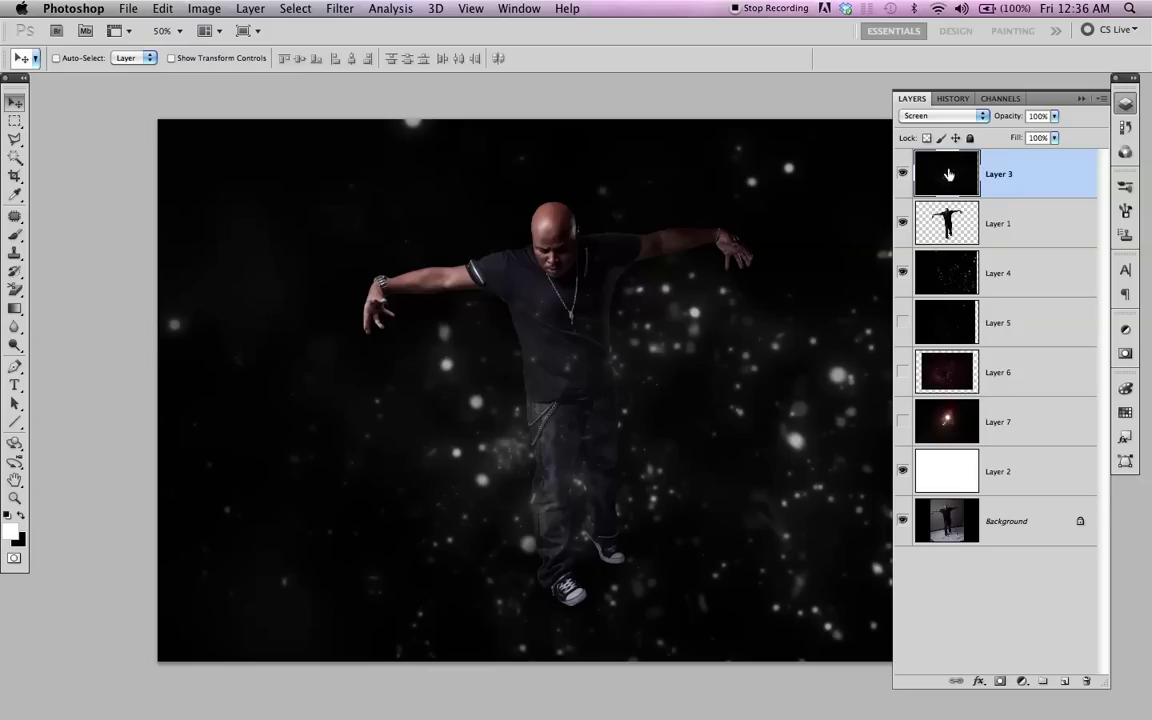
{"action": "left_click", "coordinate": [904, 176]}
{"action": "left_click", "coordinate": [903, 176]}
{"action": "left_click", "coordinate": [902, 176]}
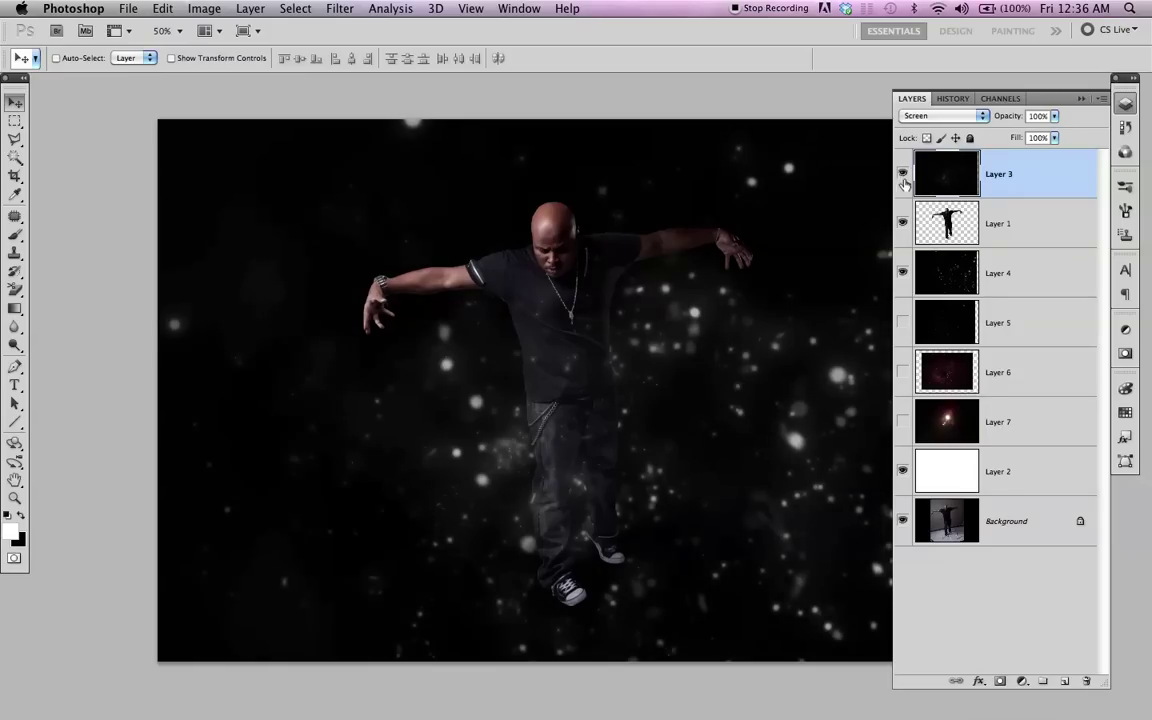
Step: Show Layer 7, move it to the top of the stack in Screen mode and shift its flare beside the man's chest, beneath his bent arm
{"action": "left_click", "coordinate": [903, 421]}
{"action": "left_click_drag", "start_coordinate": [945, 421], "coordinate": [995, 174]}
{"action": "left_click", "coordinate": [933, 117]}
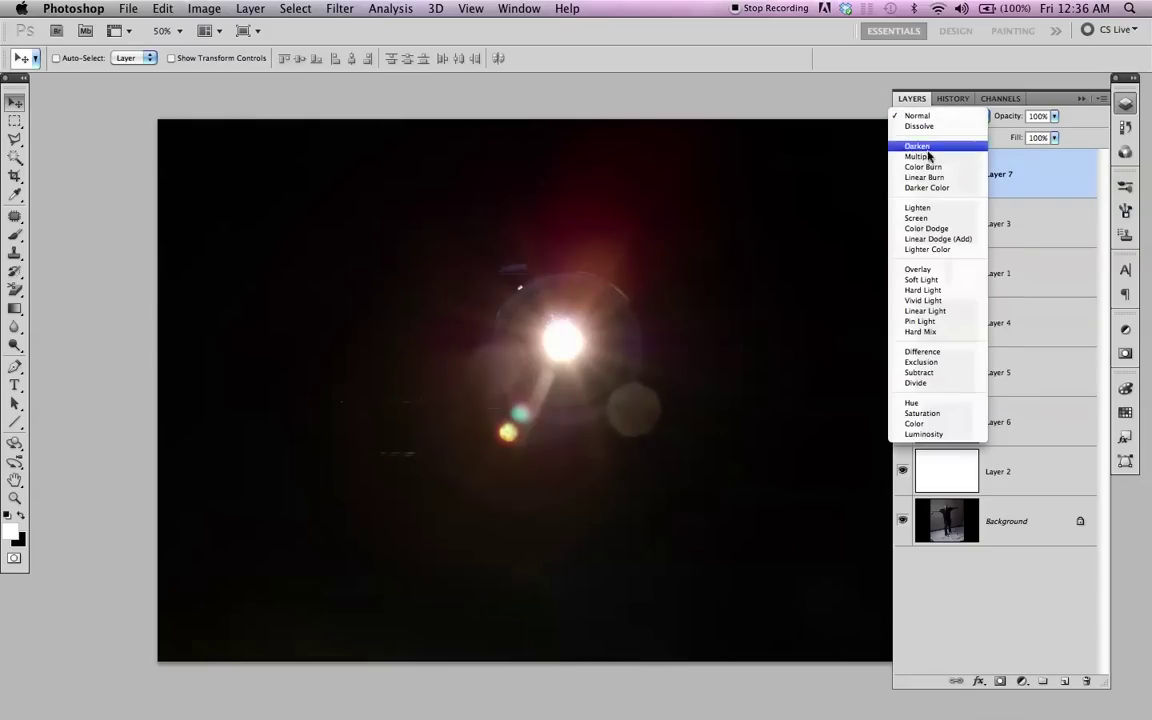
{"action": "left_click", "coordinate": [928, 211]}
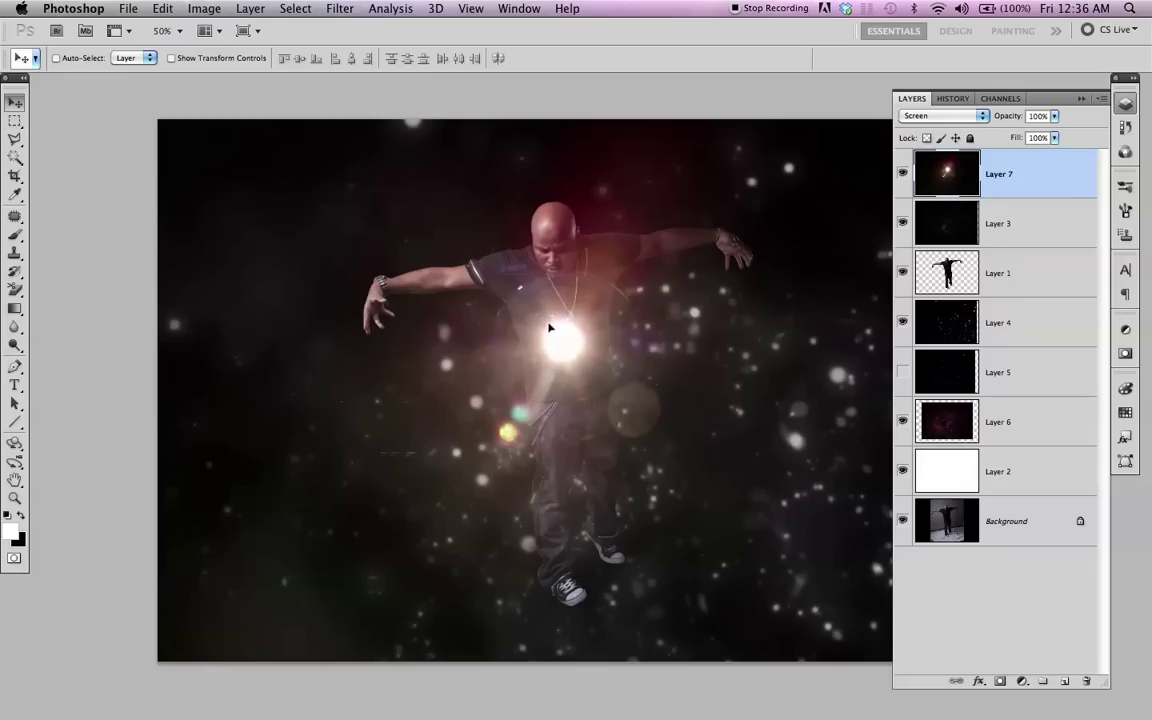
{"action": "left_click_drag", "start_coordinate": [537, 322], "coordinate": [564, 331]}
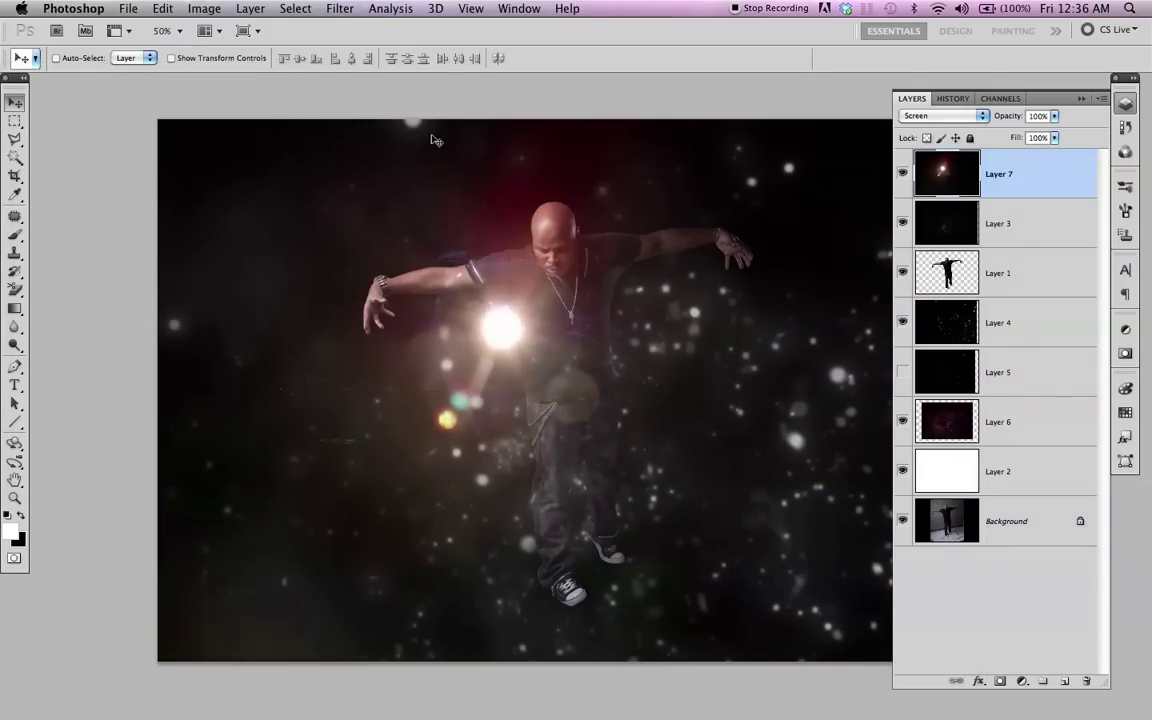
Step: Apply a Gaussian Blur with a 6.0-pixel radius to the lens flare on Layer 7 and nudge the flare slightly upward
{"action": "left_click", "coordinate": [343, 9]}
{"action": "mouse_move", "coordinate": [346, 179]}
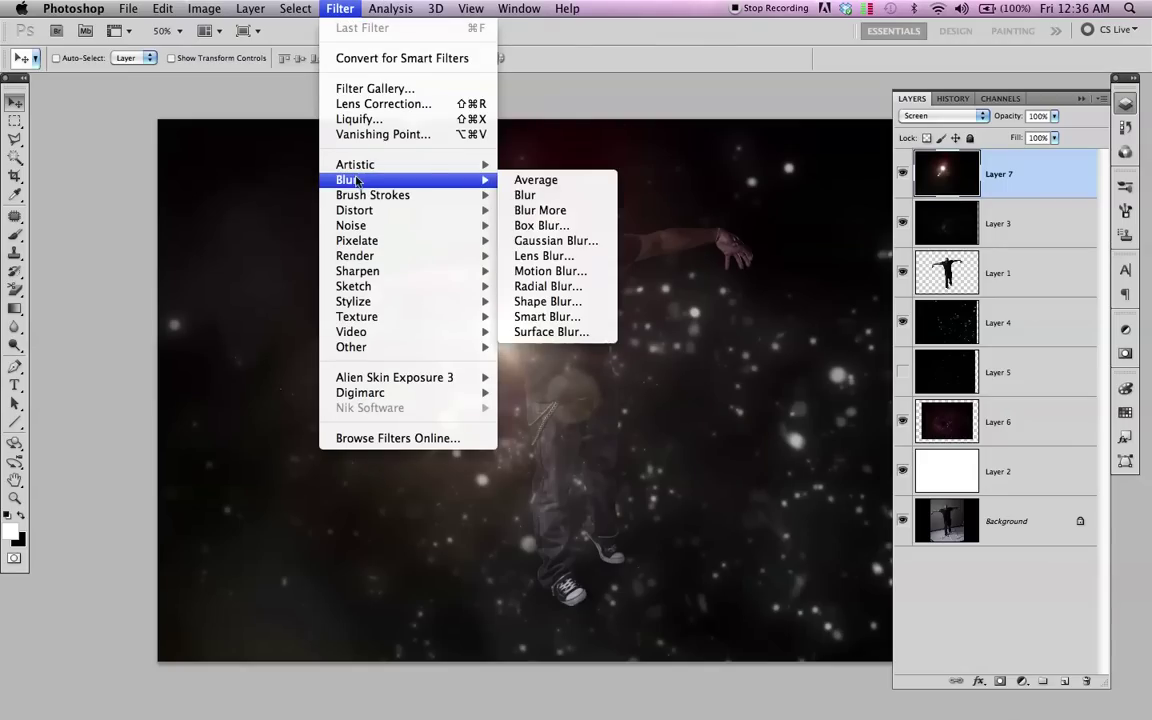
{"action": "left_click", "coordinate": [530, 238]}
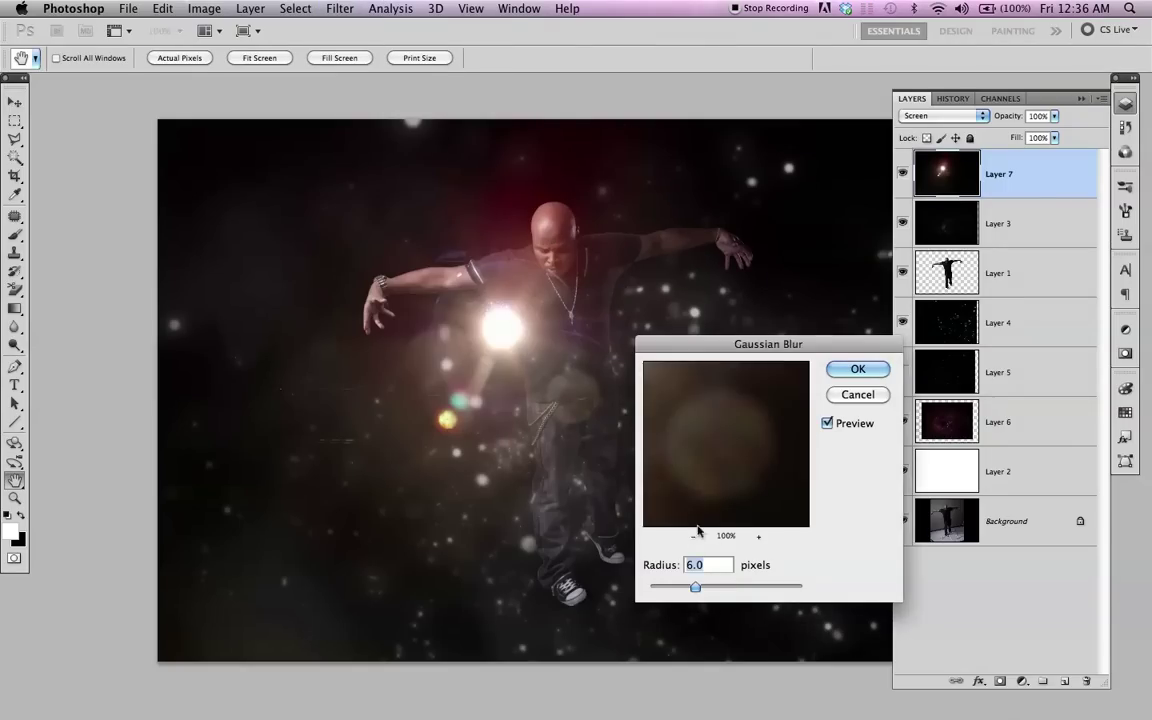
{"action": "left_click_drag", "start_coordinate": [691, 450], "coordinate": [761, 489]}
{"action": "left_click_drag", "start_coordinate": [717, 422], "coordinate": [722, 467]}
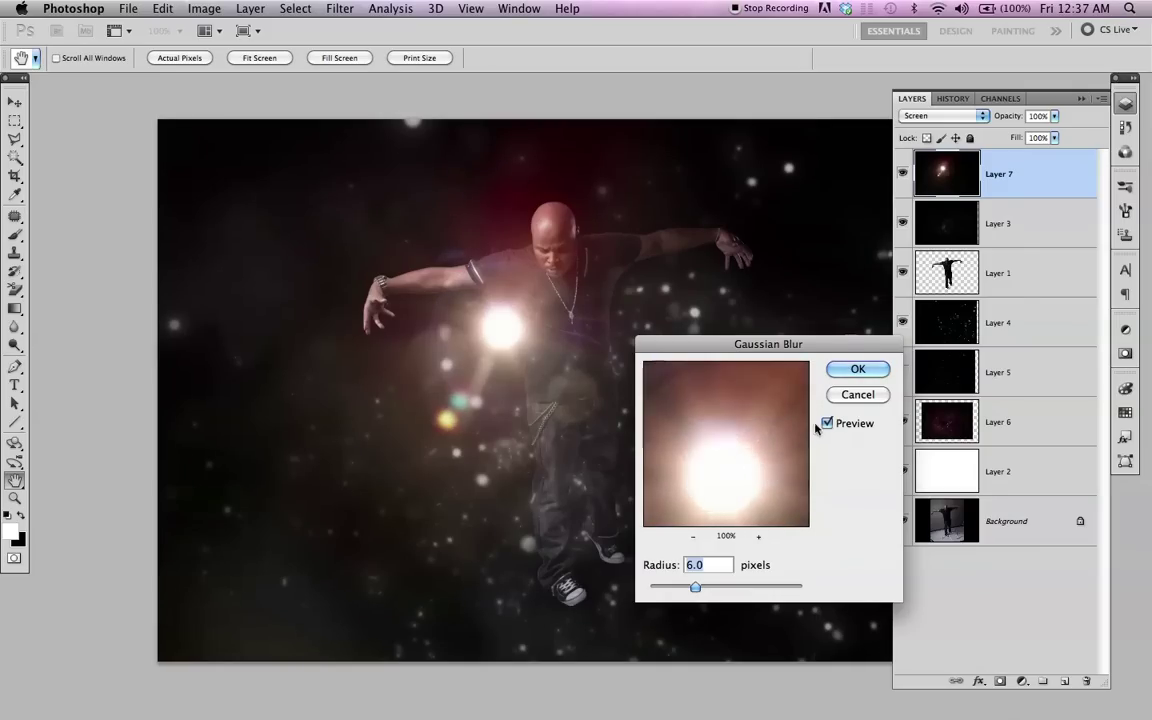
{"action": "left_click", "coordinate": [858, 369]}
{"action": "key", "text": "v"}
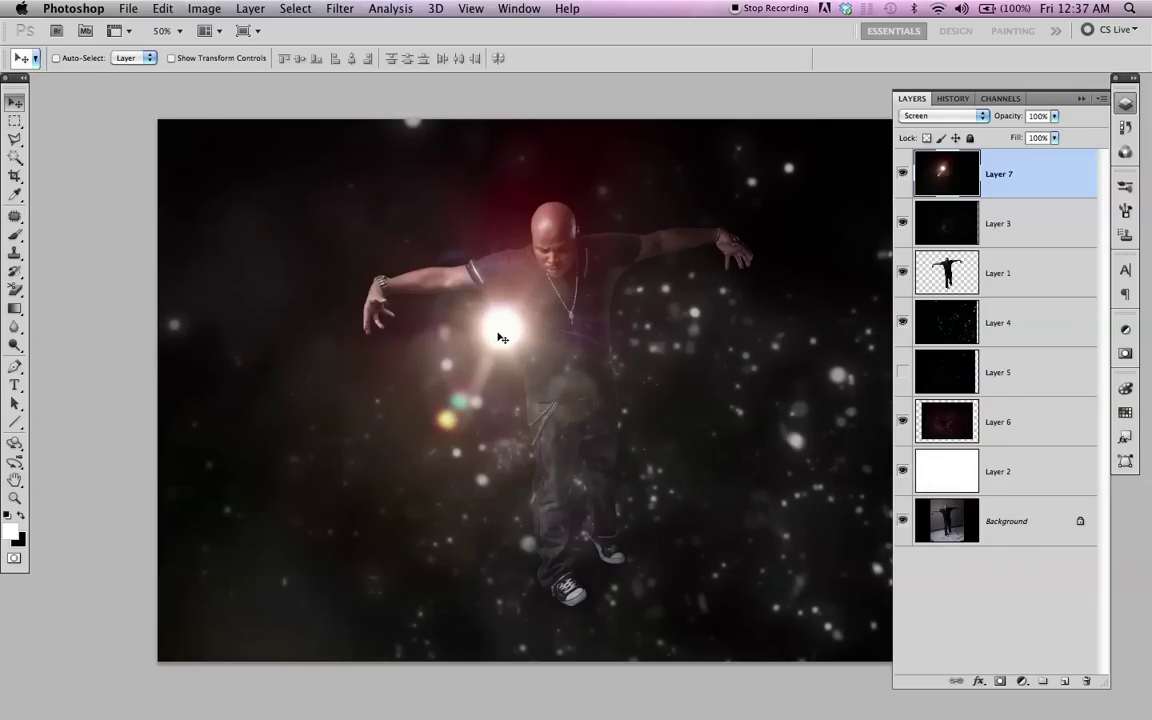
{"action": "mouse_move", "coordinate": [512, 327]}
{"action": "left_mouse_down"}
{"action": "mouse_move", "coordinate": [525, 311]}
{"action": "mouse_move", "coordinate": [505, 325]}
{"action": "left_mouse_up"}
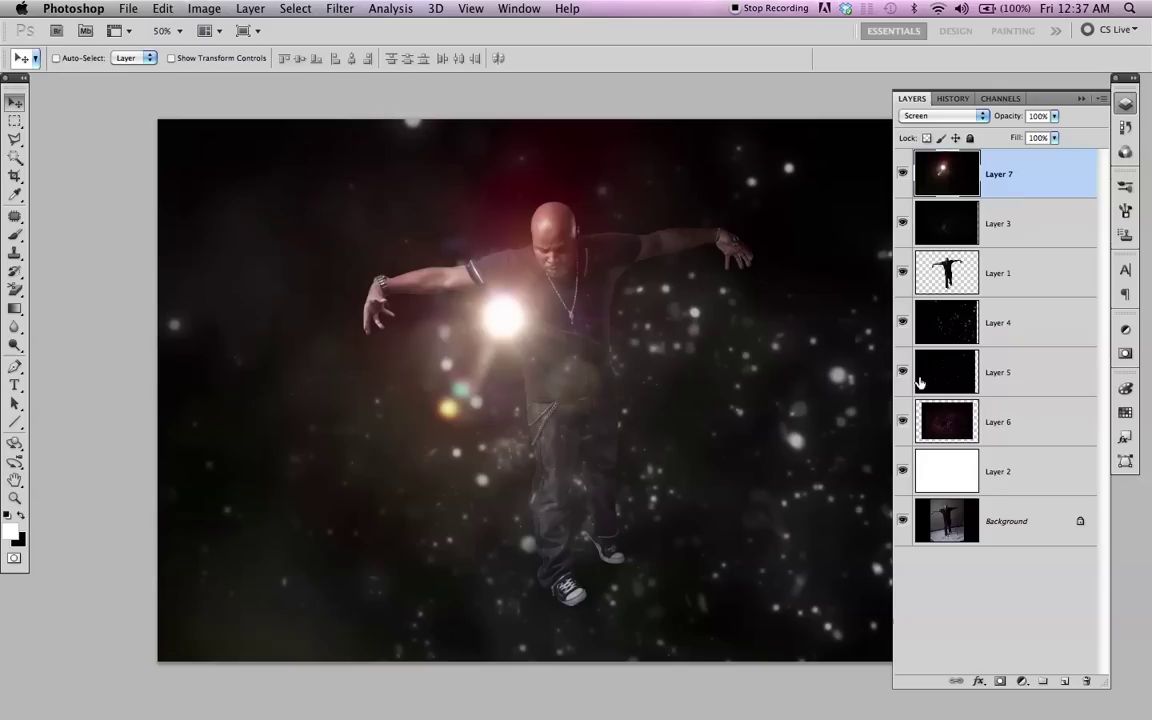
Step: Duplicate Layer 6, move the copy to the top, try the Color blend mode on it and settle on Soft Light
{"action": "left_click", "coordinate": [952, 432]}
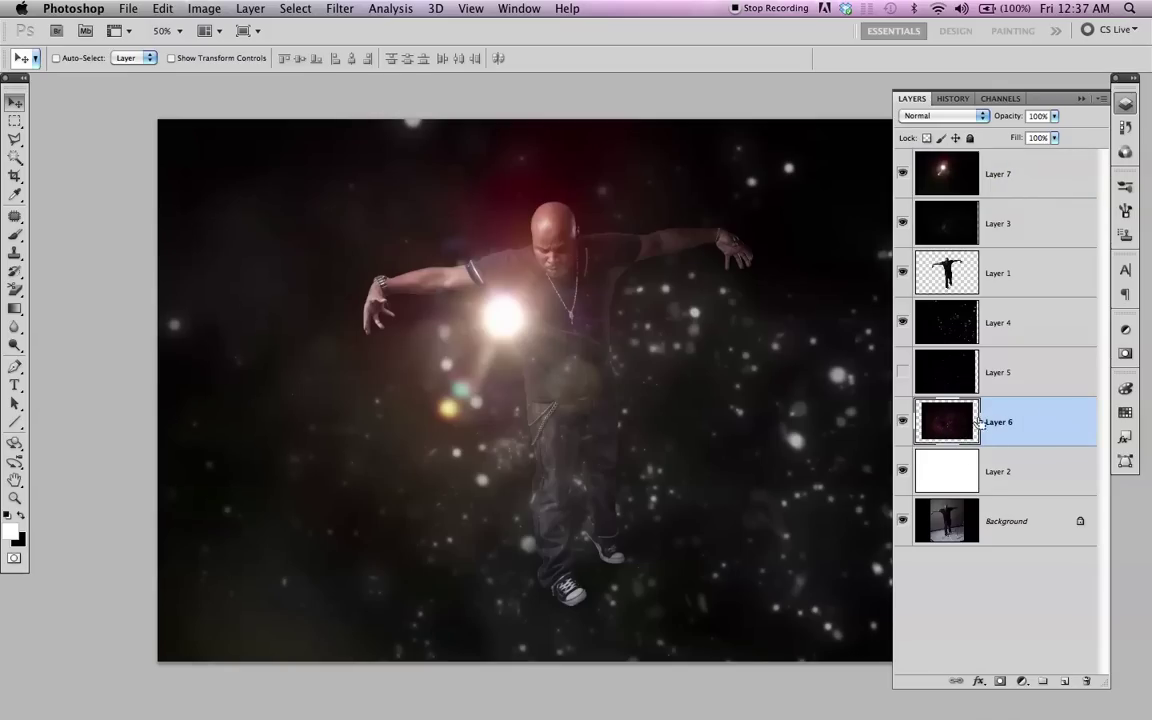
{"action": "key", "text": "super+j"}
{"action": "left_click_drag", "start_coordinate": [1003, 422], "coordinate": [990, 160]}
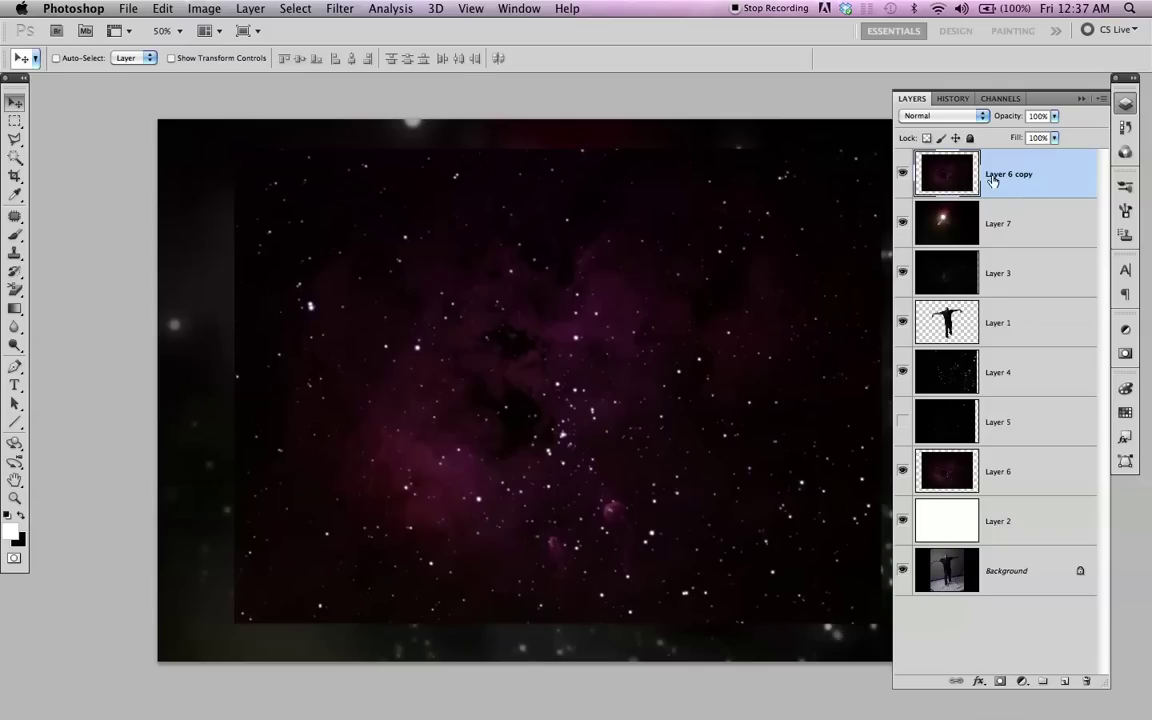
{"action": "left_click", "coordinate": [940, 118]}
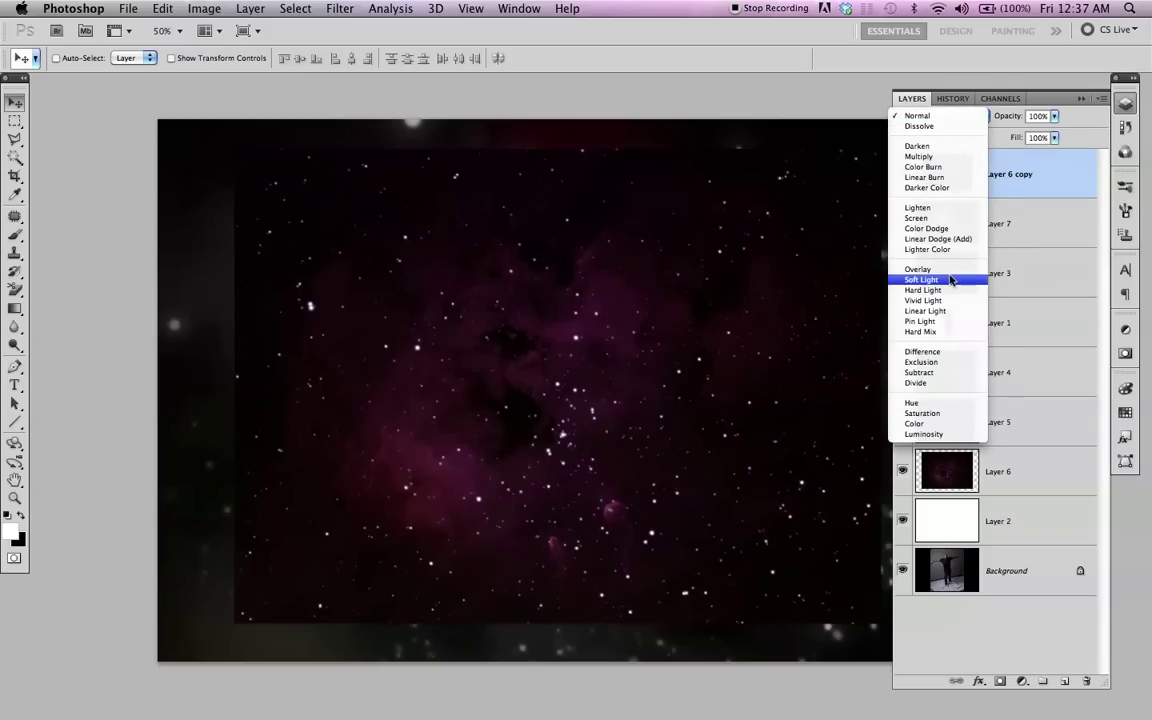
{"action": "left_click", "coordinate": [940, 424]}
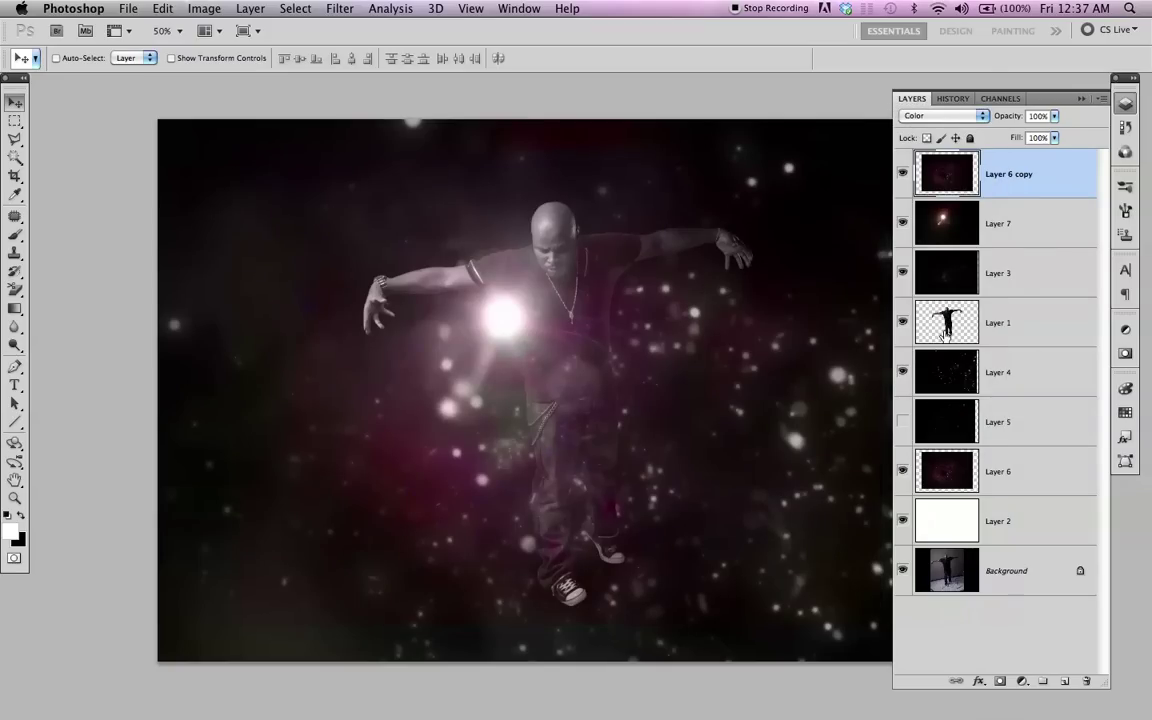
{"action": "left_click", "coordinate": [947, 117]}
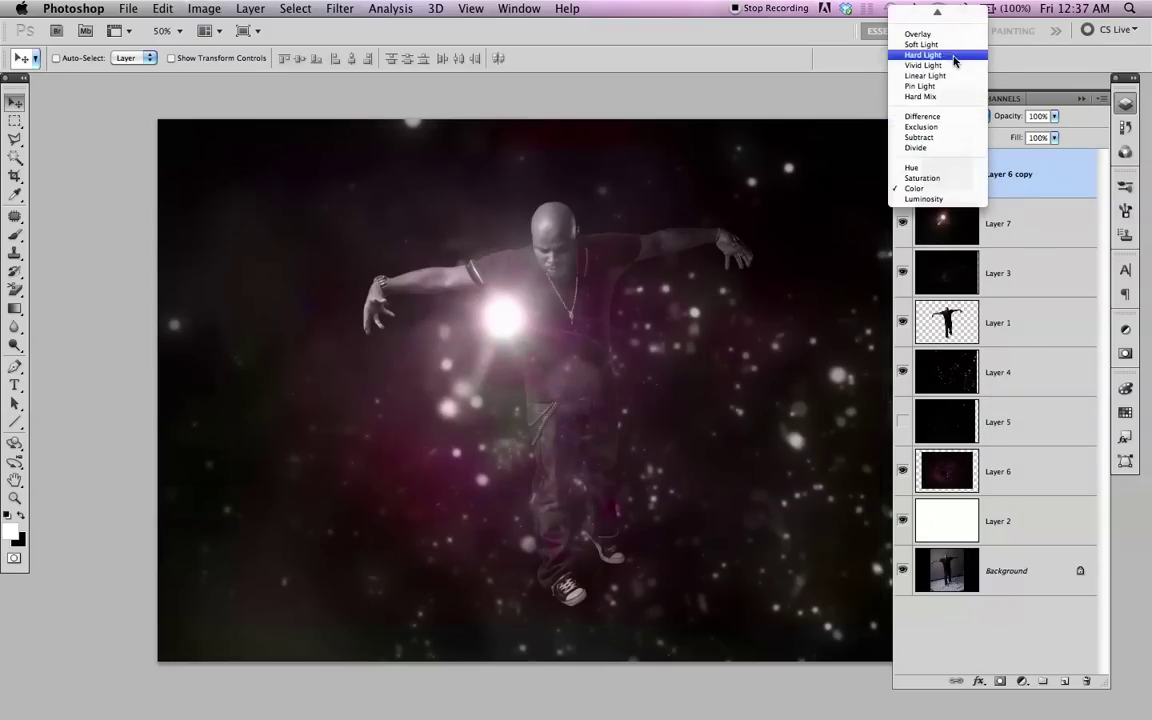
{"action": "scroll", "coordinate": [935, 45], "scroll_direction": "up", "scroll_amount": 5}
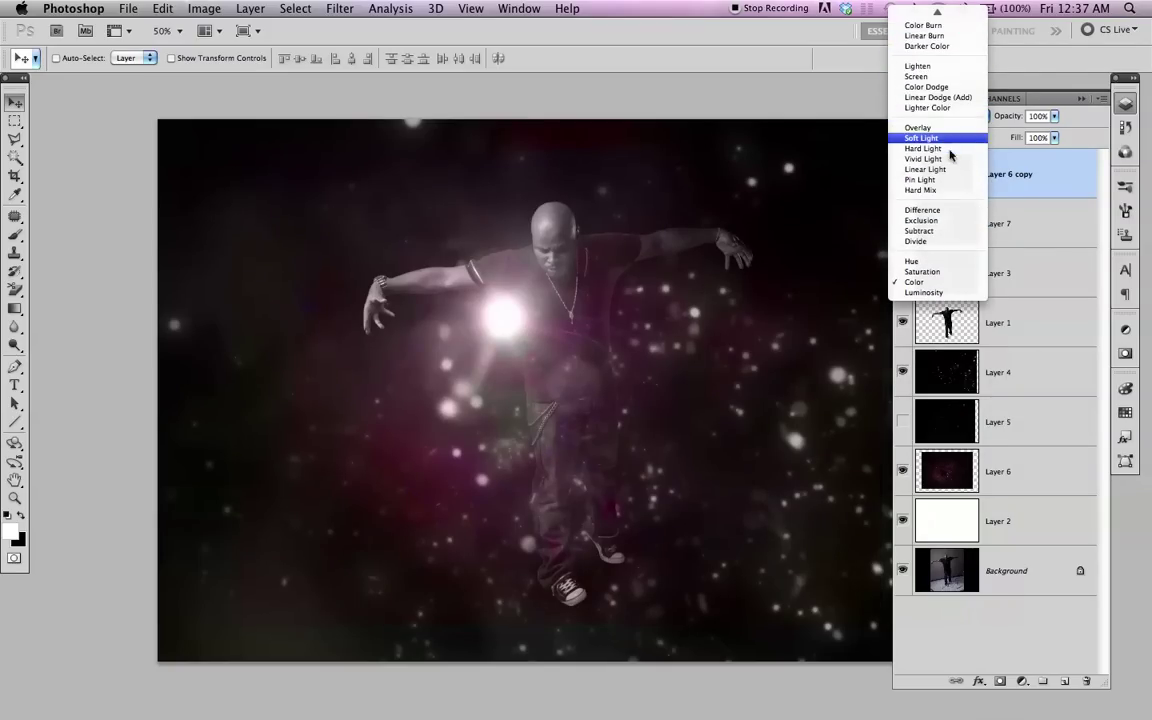
{"action": "left_click", "coordinate": [950, 143]}
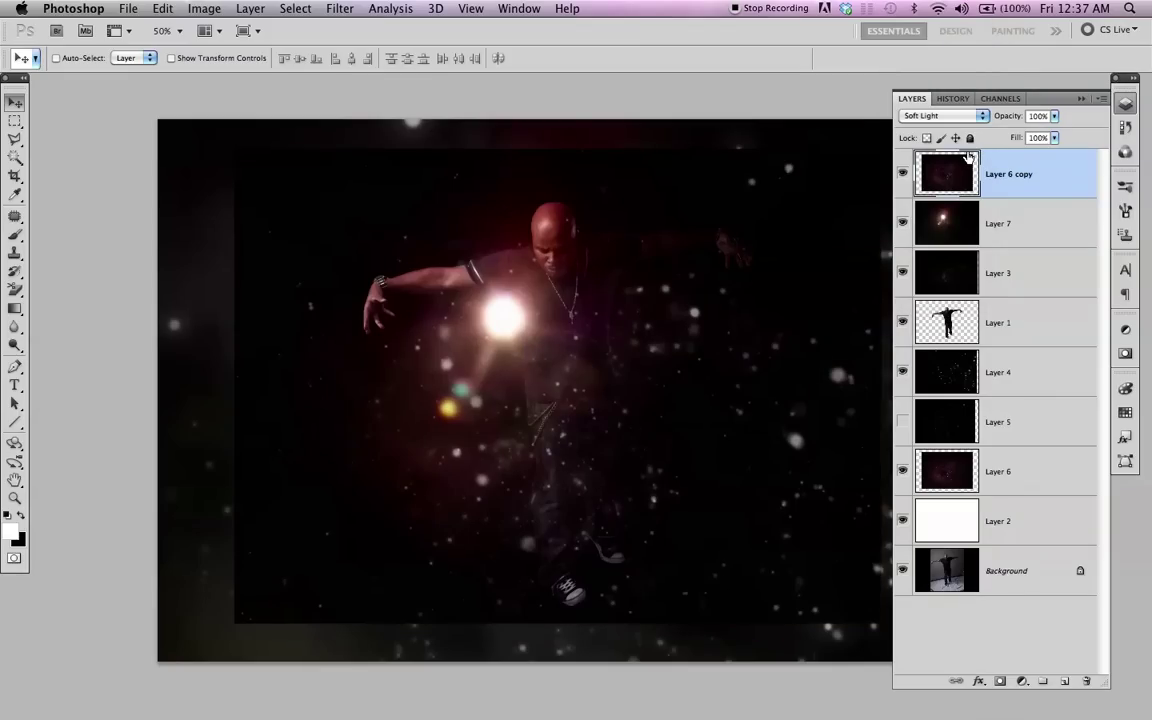
Step: Scale the nebula on Layer 6 copy proportionally from its center to about 125.5% so it covers the canvas
{"action": "key", "text": "super+t"}
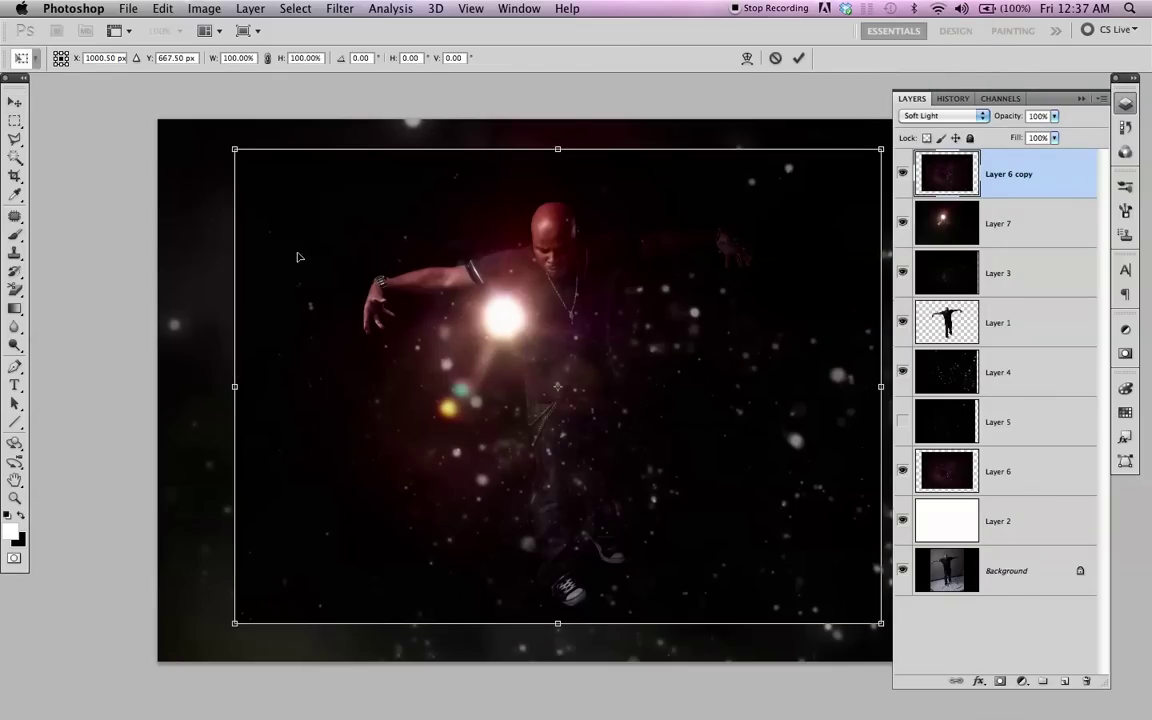
{"action": "left_click_drag", "start_coordinate": [232, 147], "coordinate": [160, 123]}
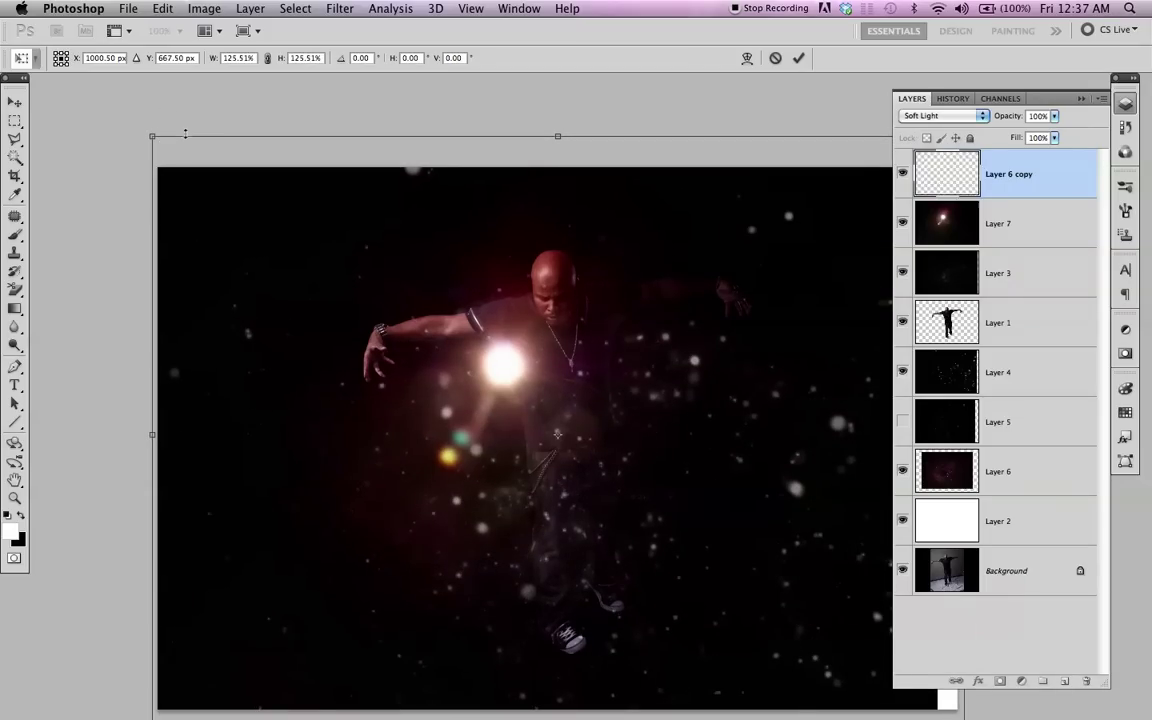
{"action": "key", "text": "Return"}
{"action": "left_click_drag", "start_coordinate": [432, 247], "coordinate": [436, 199]}
Step: Scale Layer 4 up slightly from its lower-left corner to cover the white strip at the canvas's right edge
{"action": "key", "text": "super+minus"}
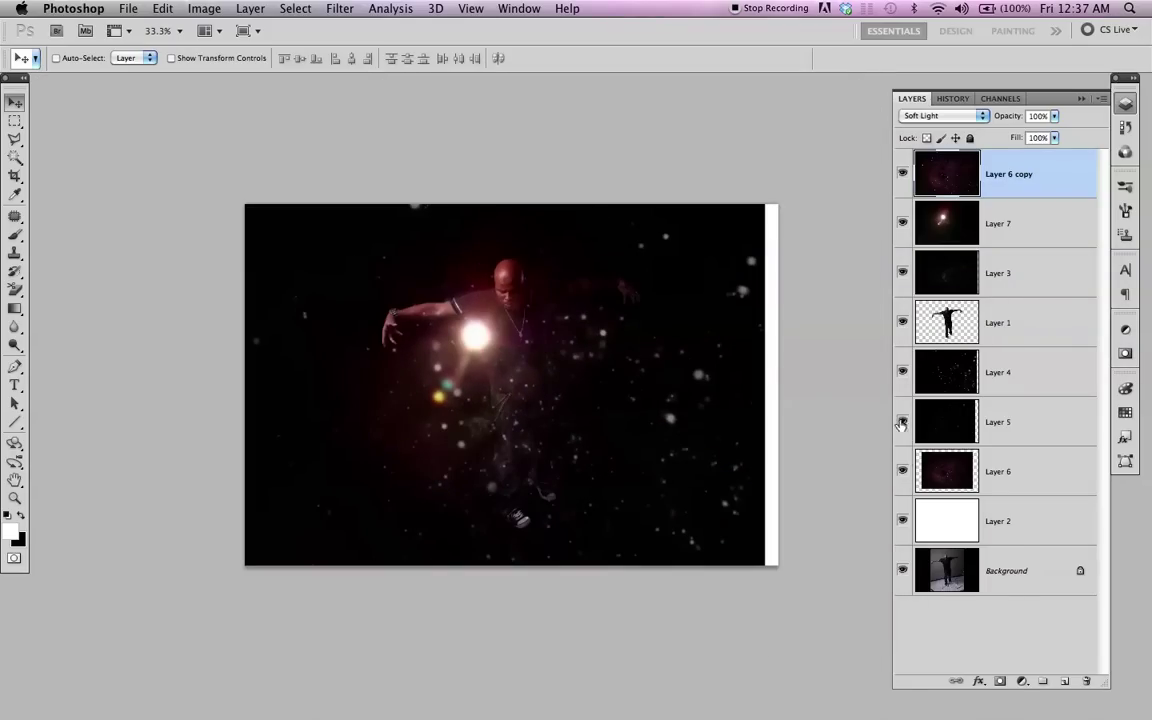
{"action": "left_click", "coordinate": [903, 372]}
{"action": "left_click", "coordinate": [913, 388]}
{"action": "key", "text": "super+t"}
{"action": "left_click_drag", "start_coordinate": [765, 204], "coordinate": [784, 190]}
{"action": "key", "text": "Return"}
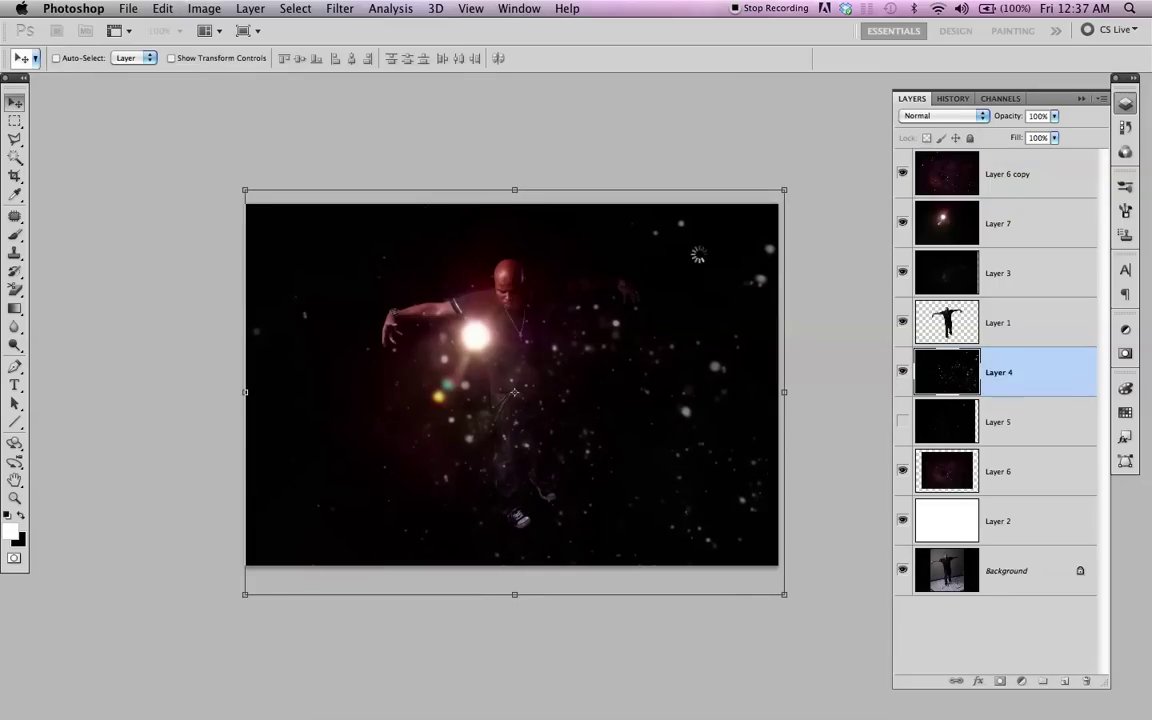
Step: Move the flare on Layer 7 slightly down and to the right, onto the edge of the man's torso
{"action": "key", "text": "super+equal"}
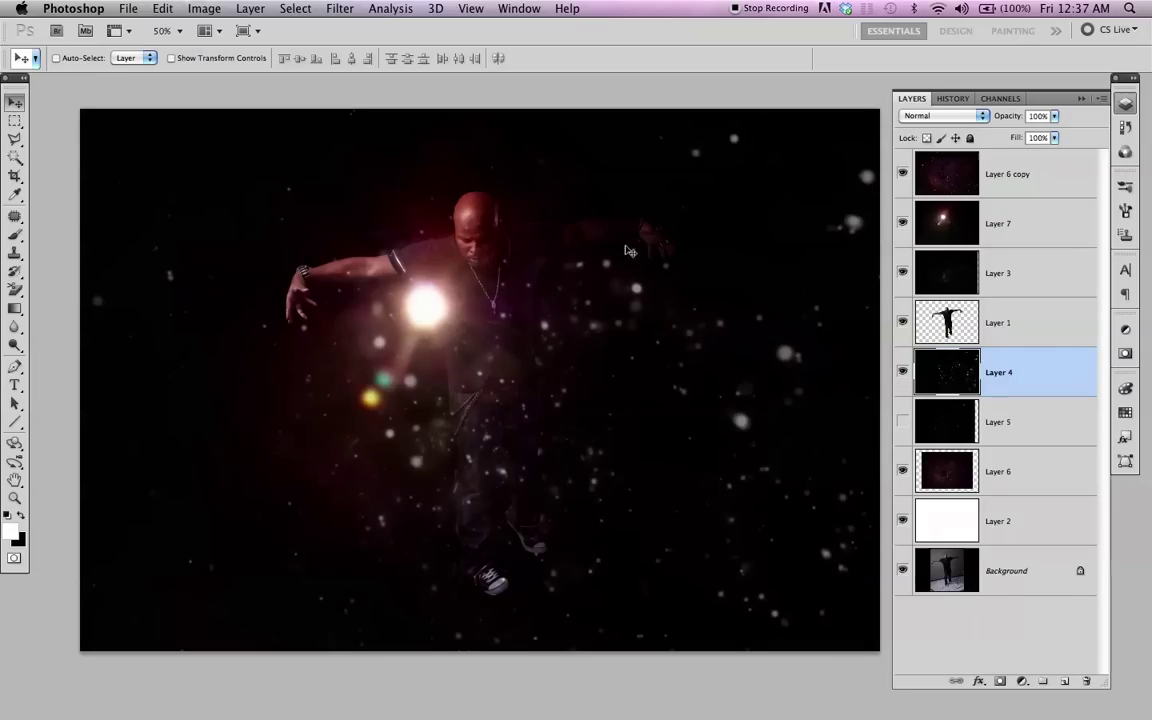
{"action": "left_click", "coordinate": [939, 243]}
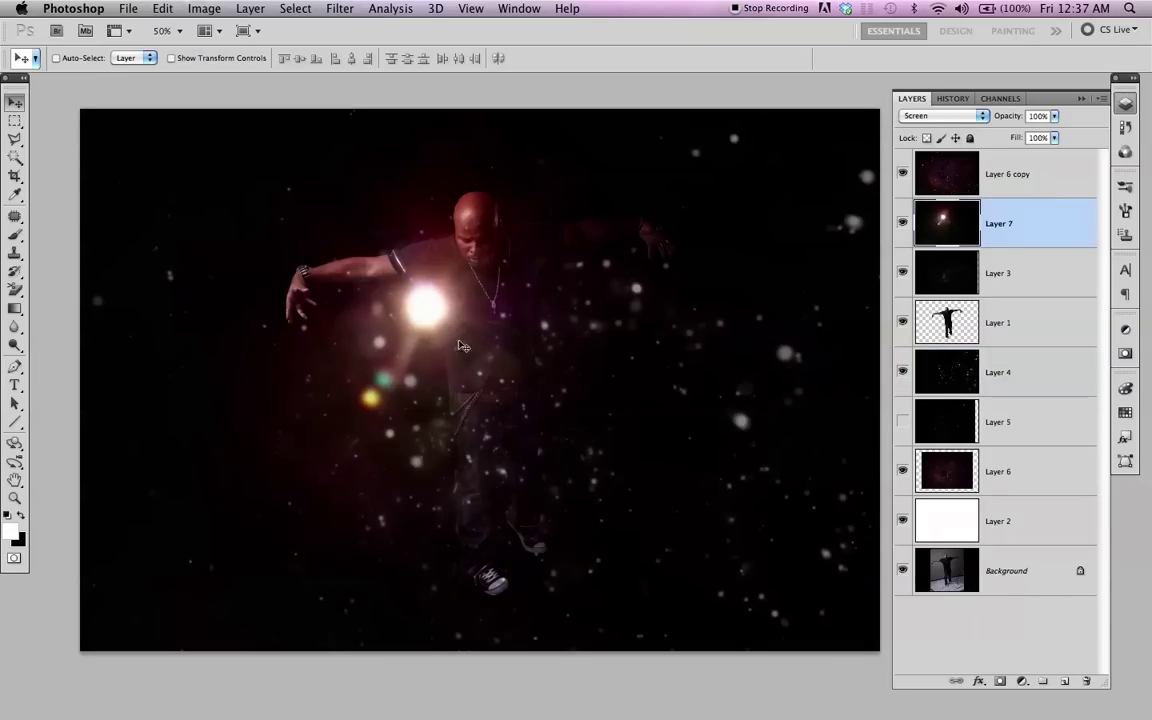
{"action": "mouse_move", "coordinate": [438, 350]}
{"action": "left_mouse_down"}
{"action": "mouse_move", "coordinate": [483, 348]}
{"action": "mouse_move", "coordinate": [431, 323]}
{"action": "mouse_move", "coordinate": [438, 354]}
{"action": "left_mouse_up"}
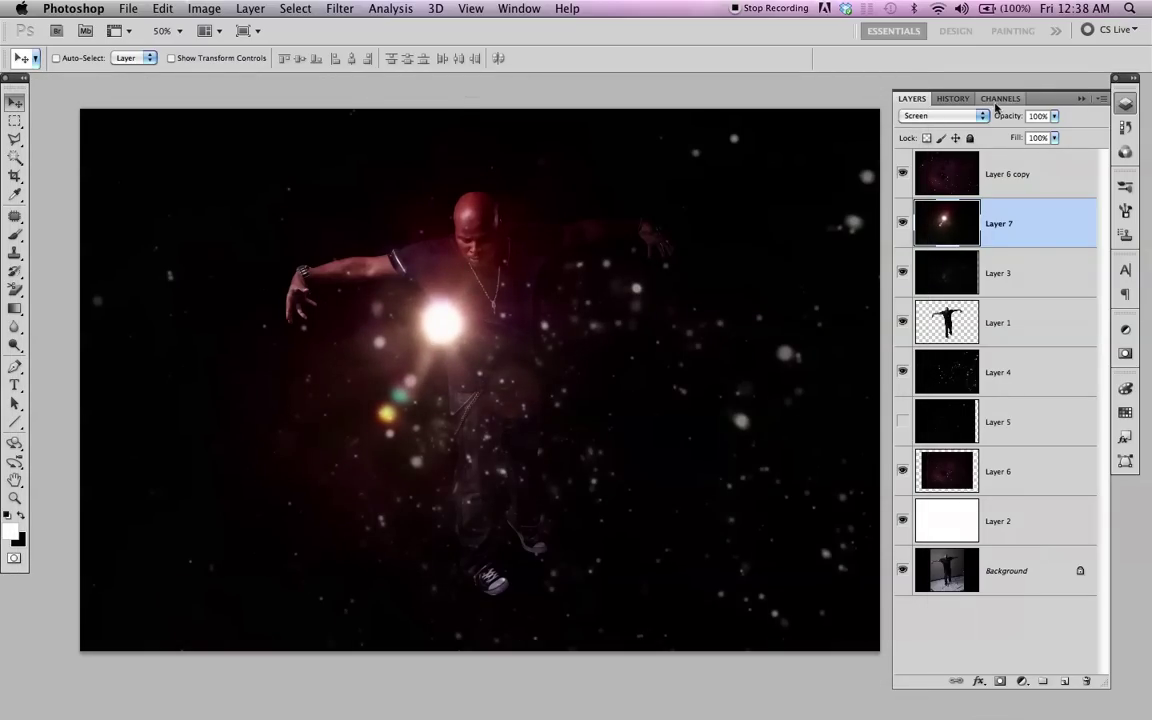
Step: Load the Work Path as a selection and move its outline into alignment with the man's head and body
{"action": "left_click", "coordinate": [1124, 462]}
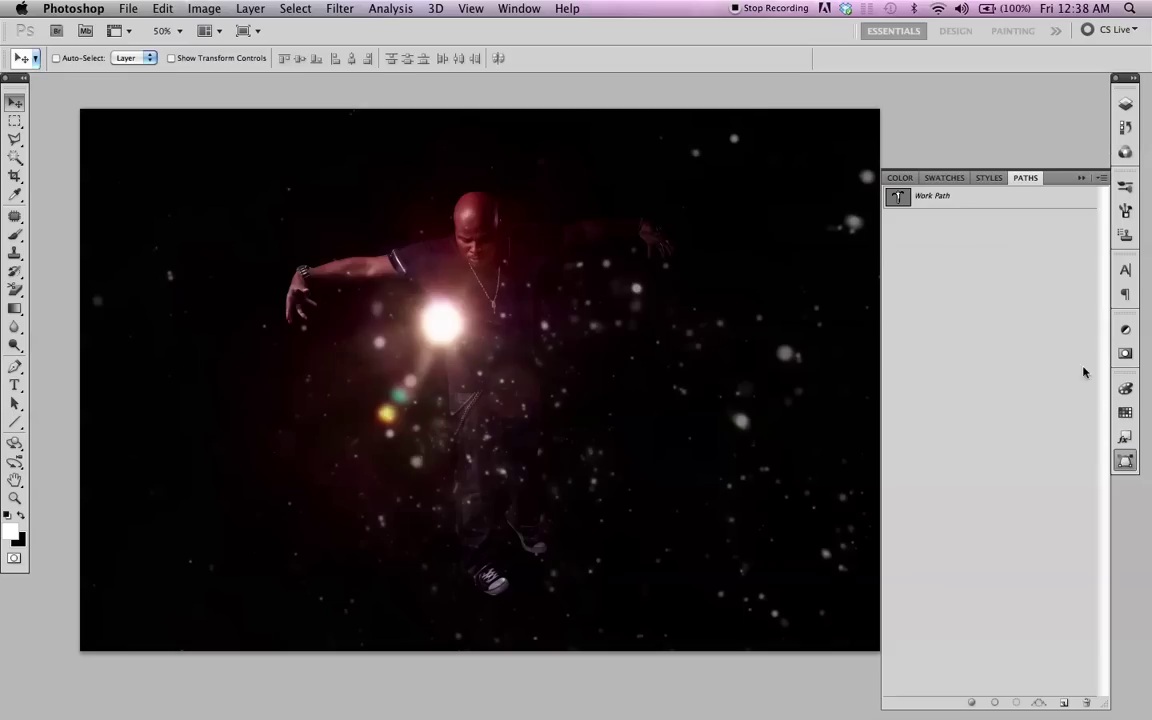
{"action": "left_click", "coordinate": [900, 198], "text": "super"}
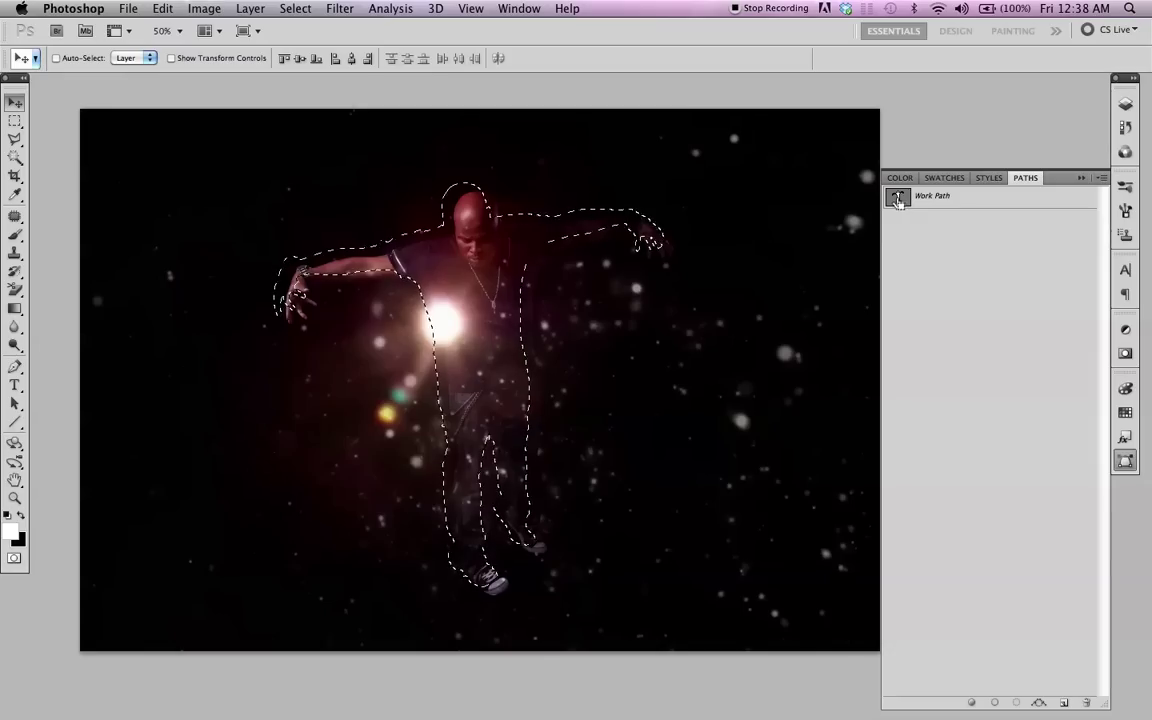
{"action": "key", "text": "z"}
{"action": "left_click_drag", "start_coordinate": [398, 141], "coordinate": [571, 316]}
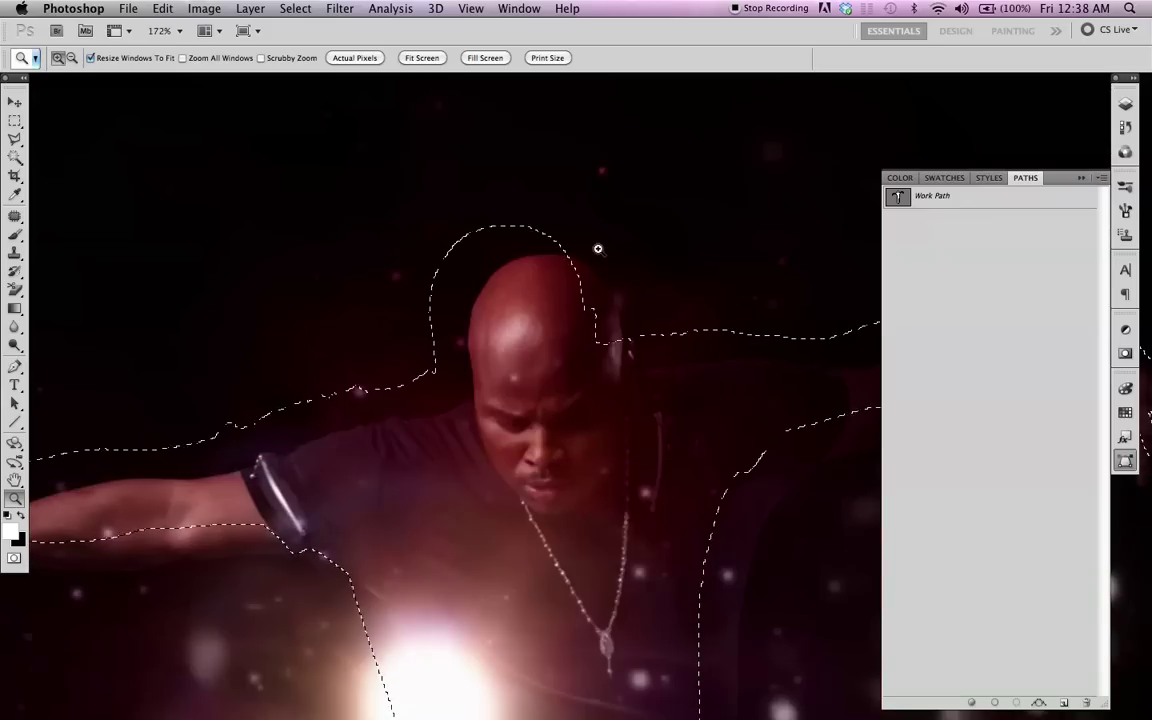
{"action": "left_click", "coordinate": [16, 122]}
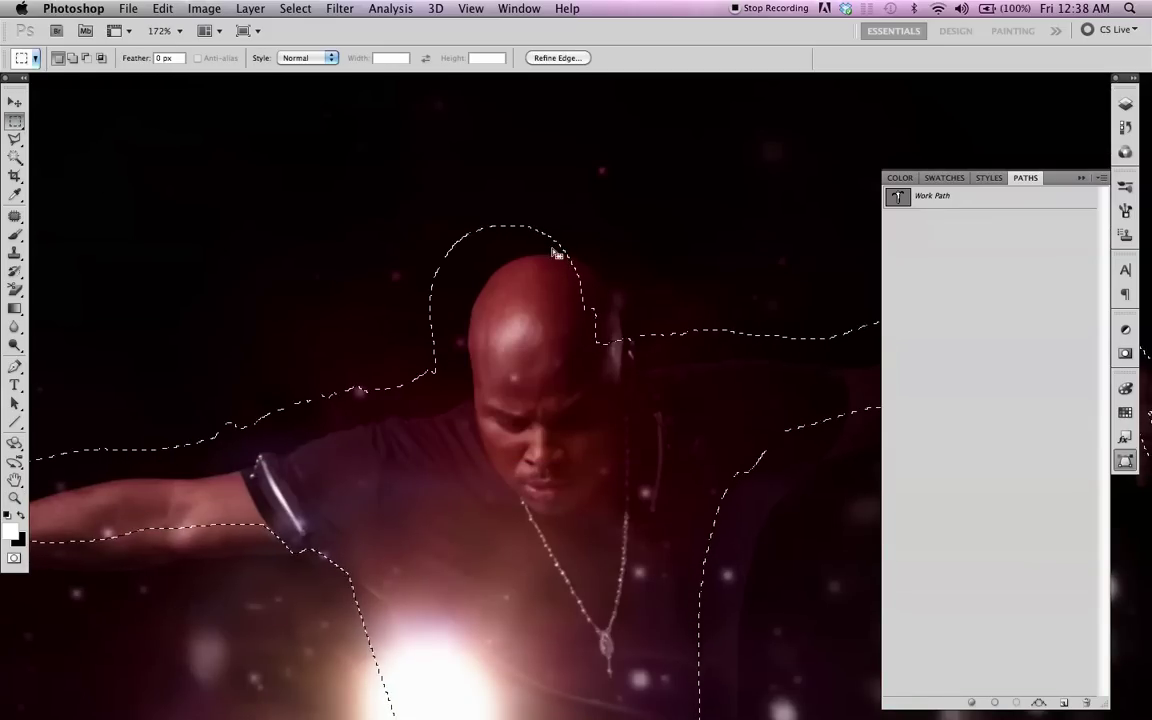
{"action": "left_click_drag", "start_coordinate": [512, 245], "coordinate": [543, 274]}
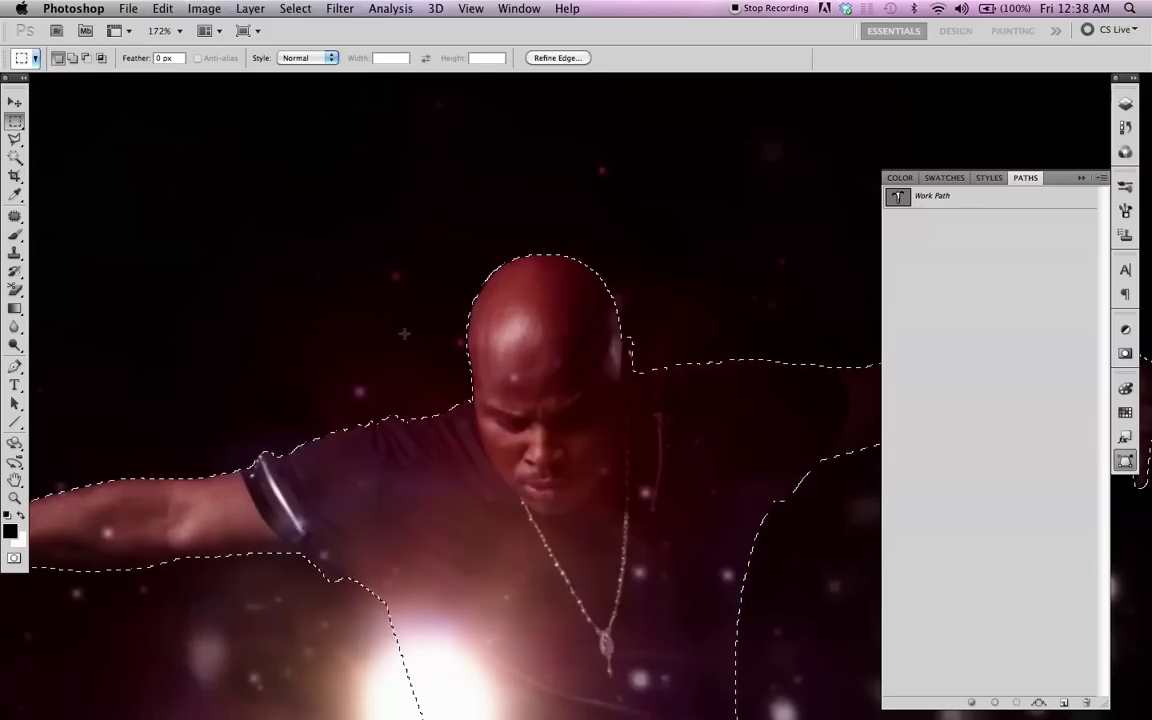
Step: Examine how closely the selection outline follows the man's face, shoulder and shoes at high magnification
{"action": "key", "text": "c"}
{"action": "key", "text": "x"}
{"action": "key", "text": "z"}
{"action": "left_click_drag", "start_coordinate": [414, 334], "coordinate": [591, 448]}
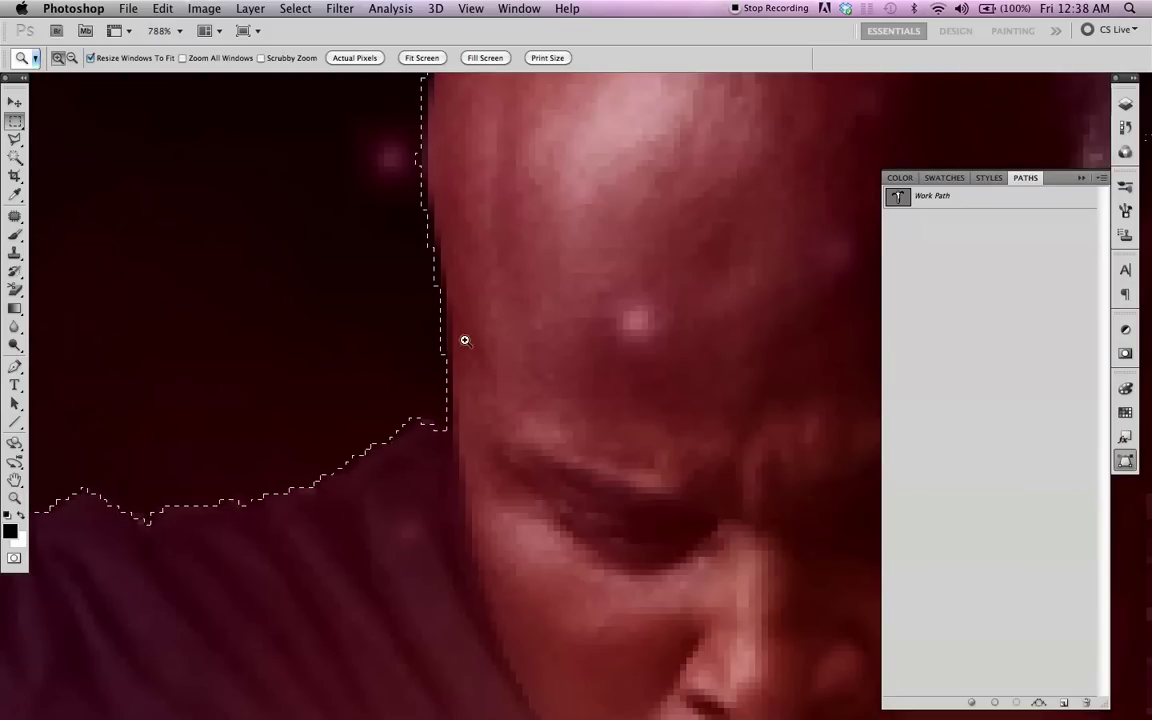
{"action": "key", "text": "m"}
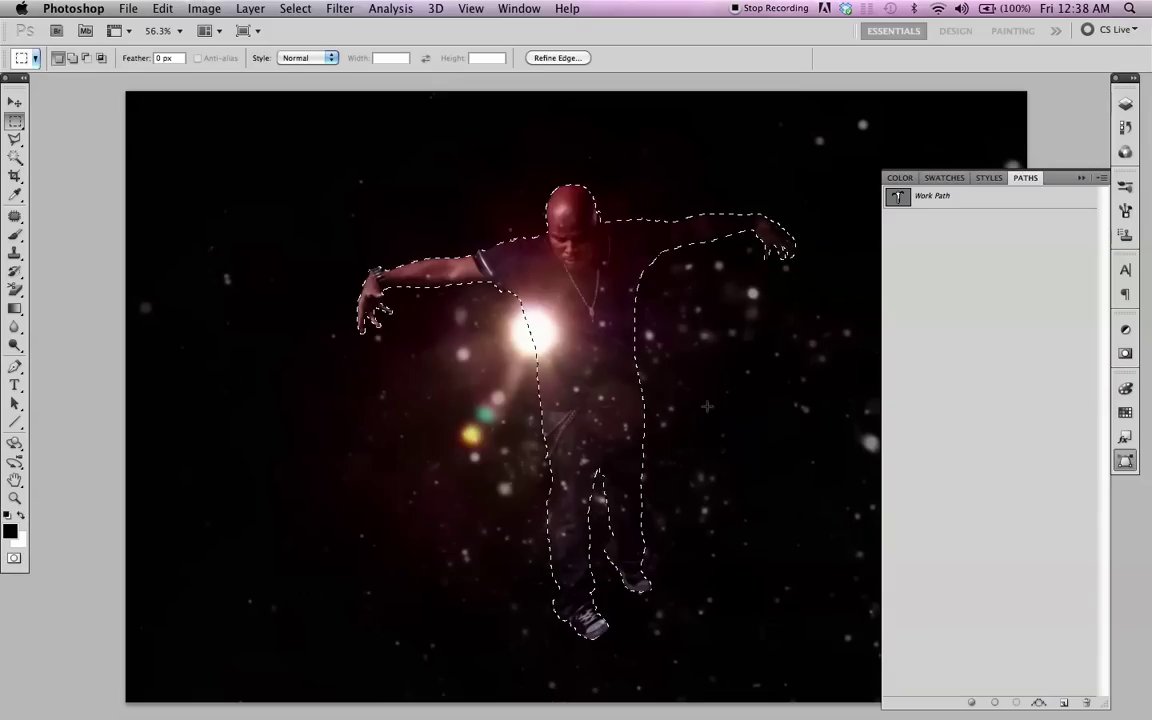
{"action": "key", "text": "z"}
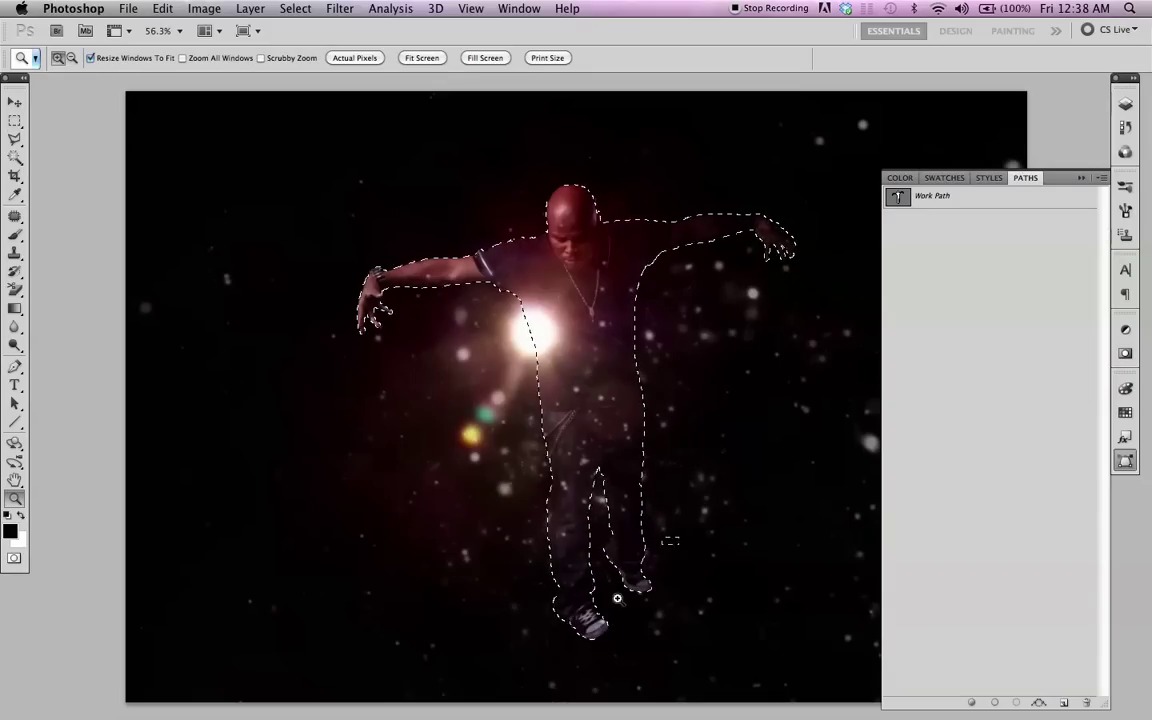
{"action": "left_click", "coordinate": [617, 596]}
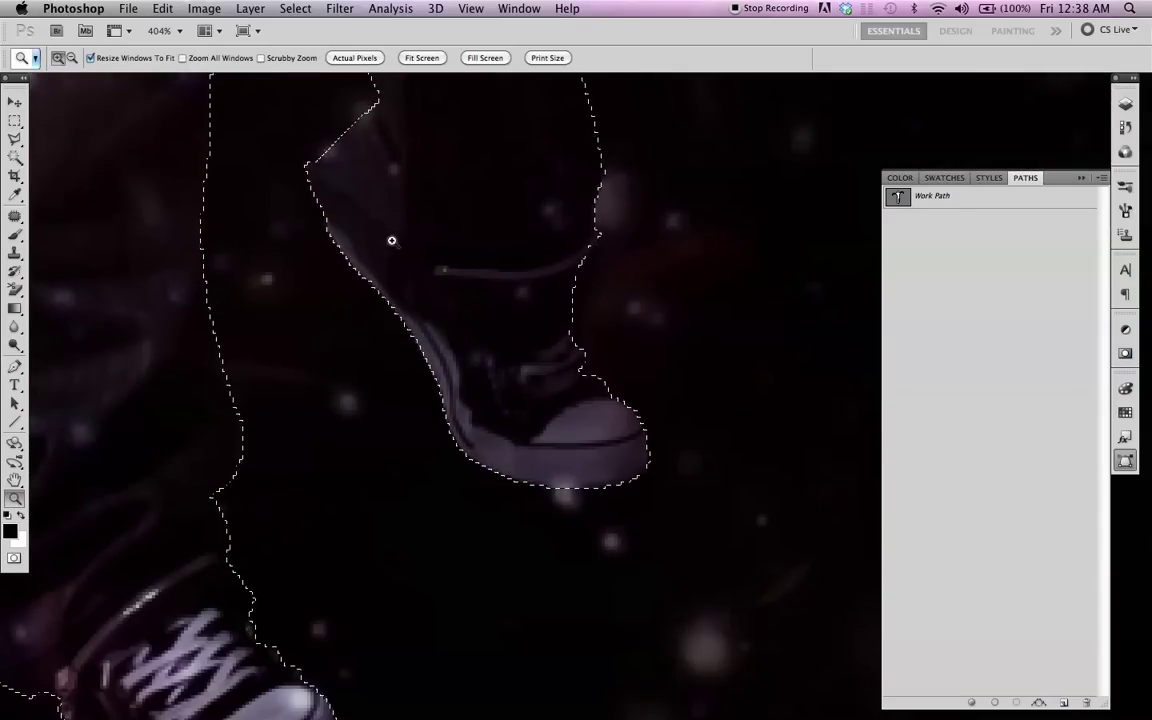
{"action": "key", "text": "super+0"}
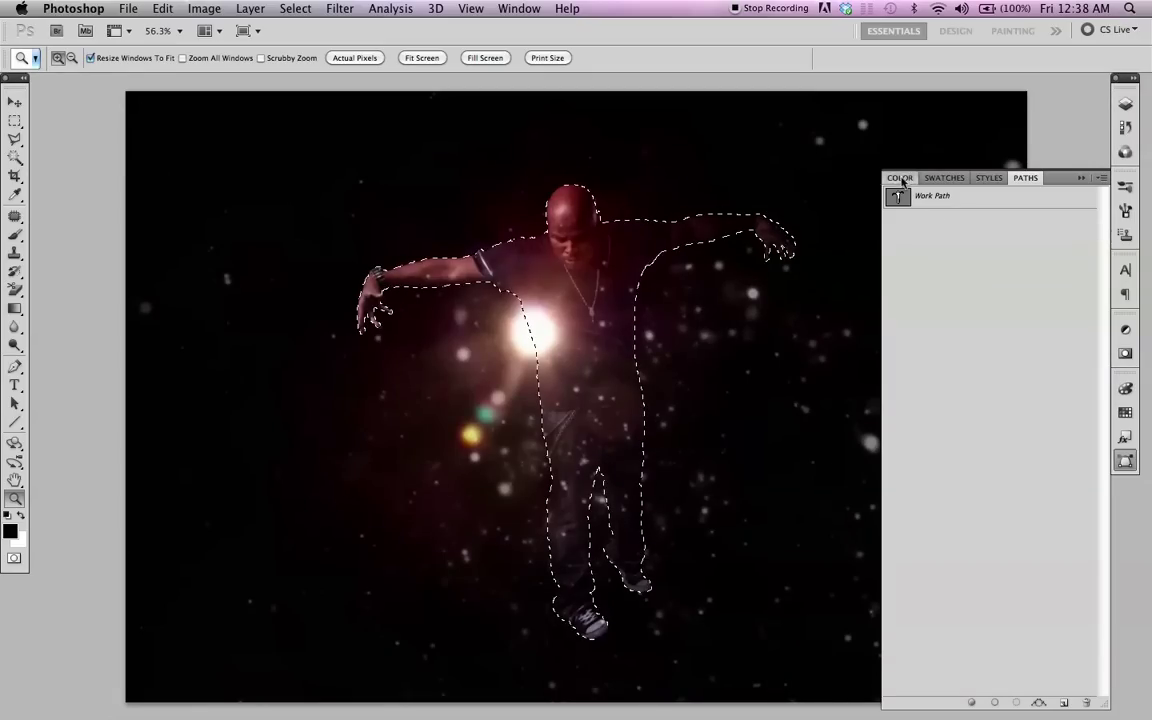
Step: Add a layer mask to Layer 7 from the man-shaped selection and invert it so the flare is hidden over him
{"action": "key", "text": "F6"}
{"action": "key", "text": "F7"}
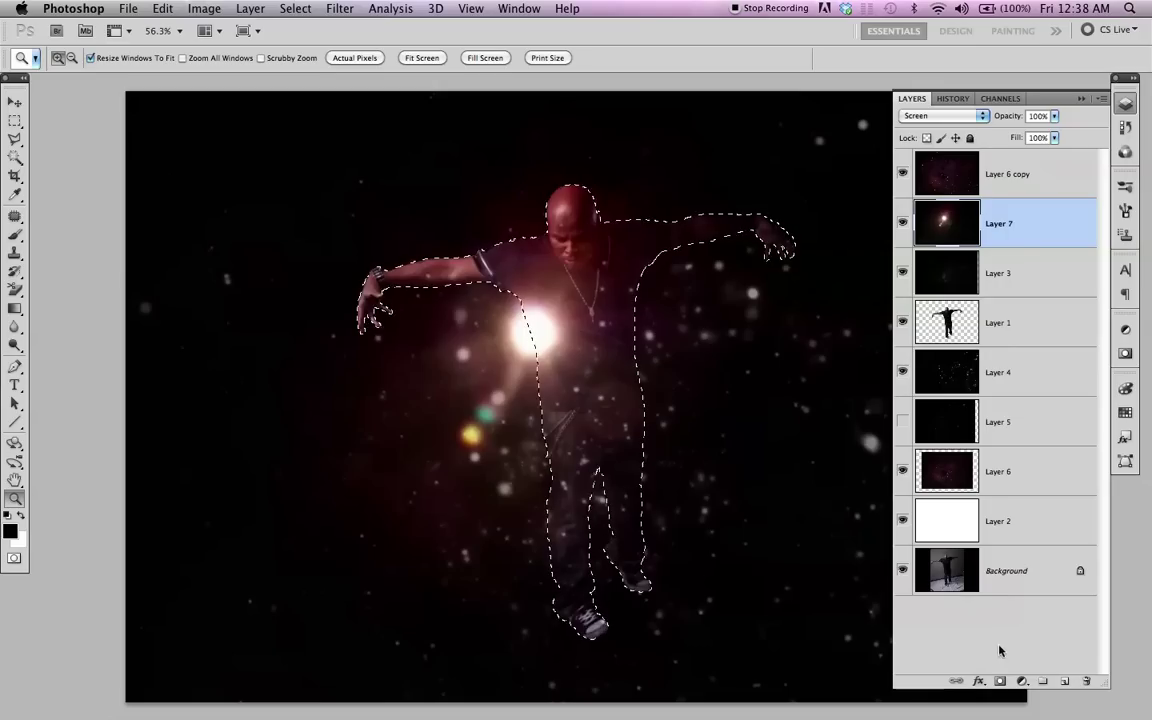
{"action": "left_click", "coordinate": [997, 683]}
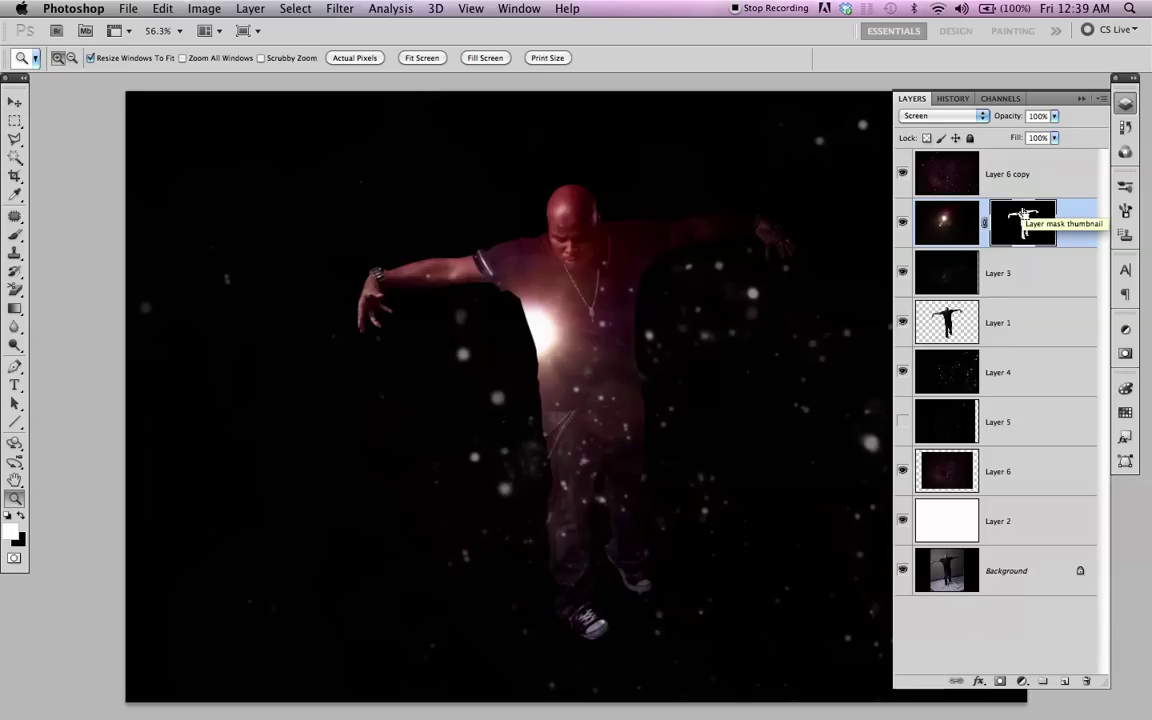
{"action": "key", "text": "super+i"}
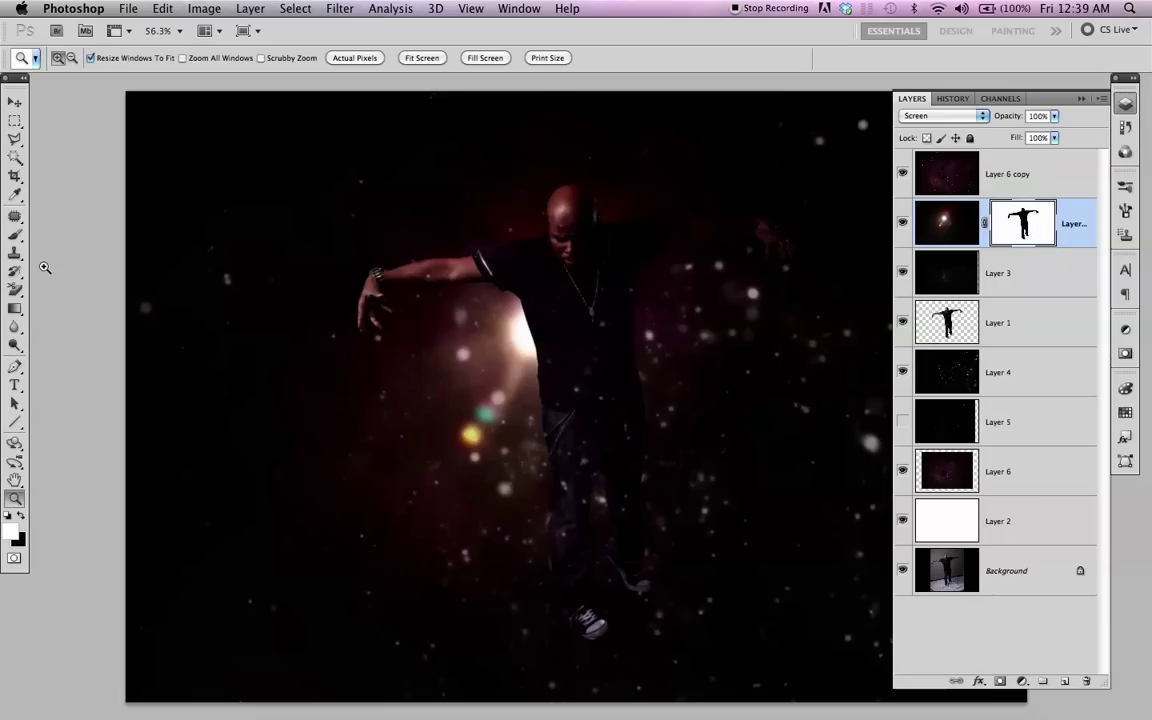
Step: Set up the Gradient tool with the Foreground to Transparent preset and the radial style for Layer 7's mask
{"action": "left_click_drag", "start_coordinate": [422, 252], "coordinate": [616, 474]}
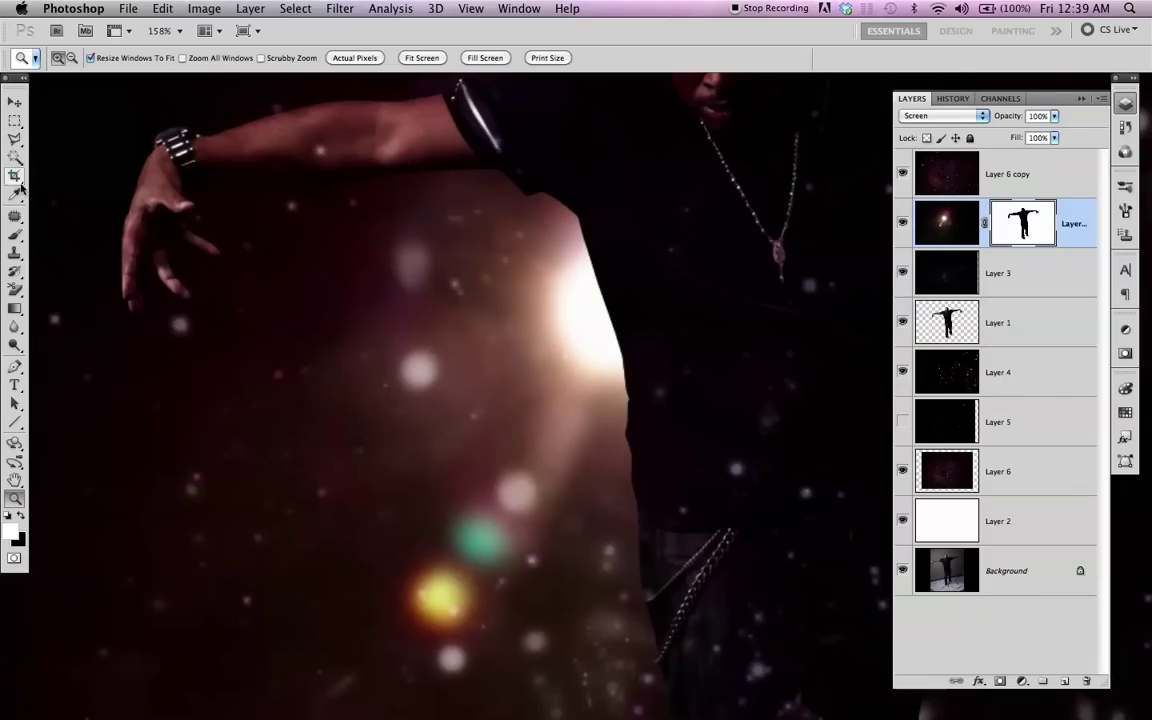
{"action": "left_click", "coordinate": [16, 309]}
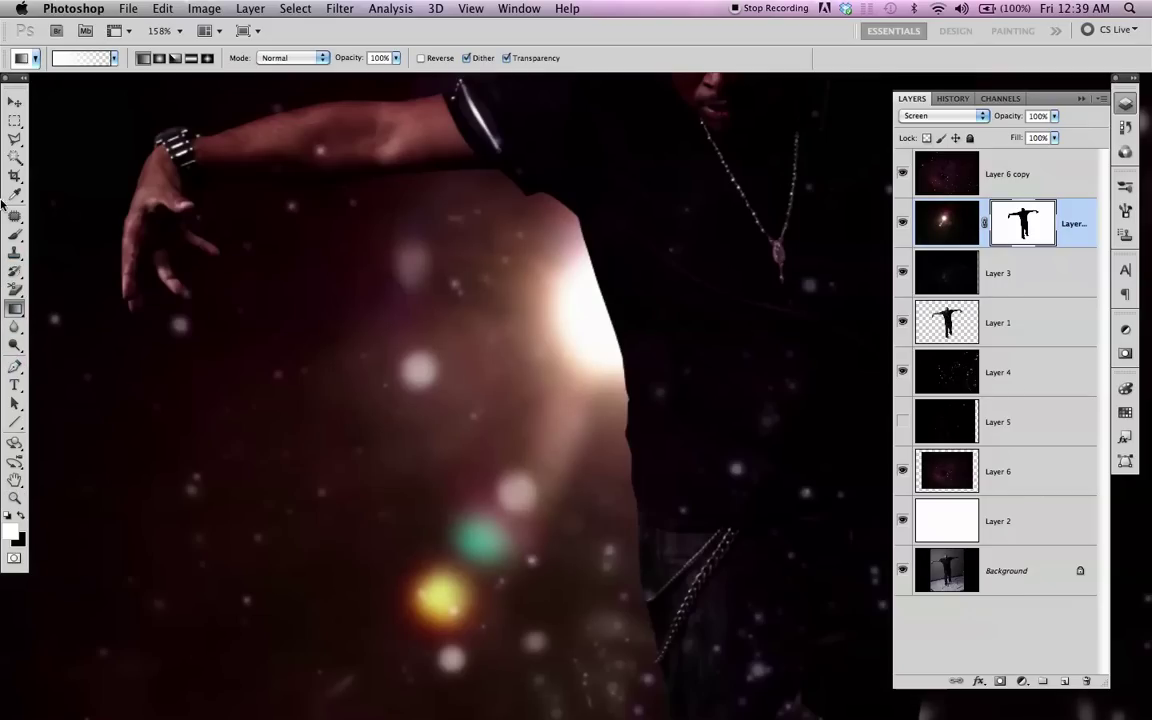
{"action": "left_click", "coordinate": [108, 58]}
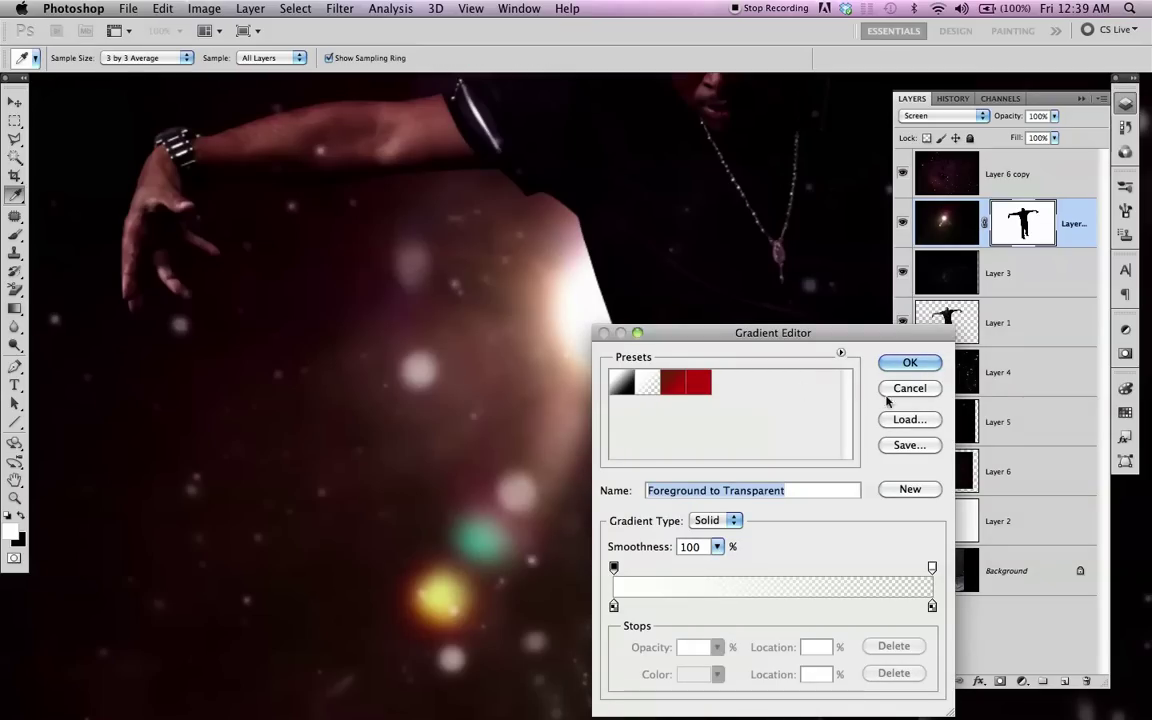
{"action": "left_click", "coordinate": [909, 362]}
{"action": "left_click", "coordinate": [162, 59]}
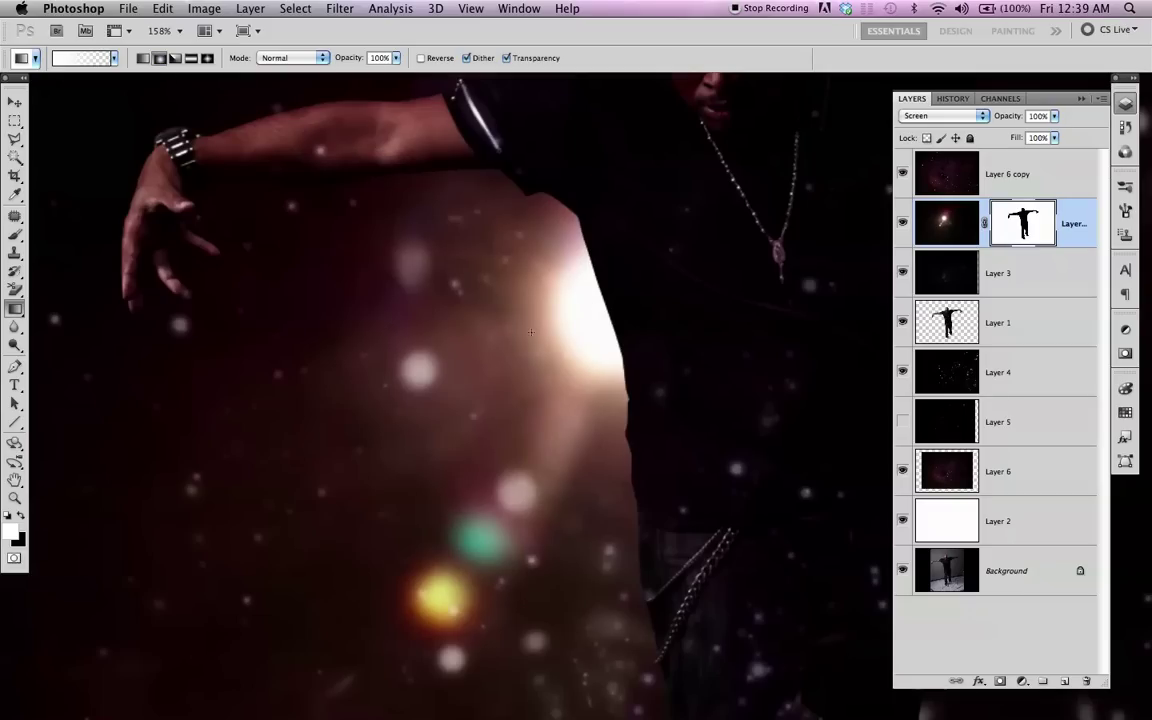
Step: Draw white radial gradients on Layer 7's mask from the flare across the torso so its glow spills over the shirt
{"action": "left_click_drag", "start_coordinate": [540, 305], "coordinate": [683, 216]}
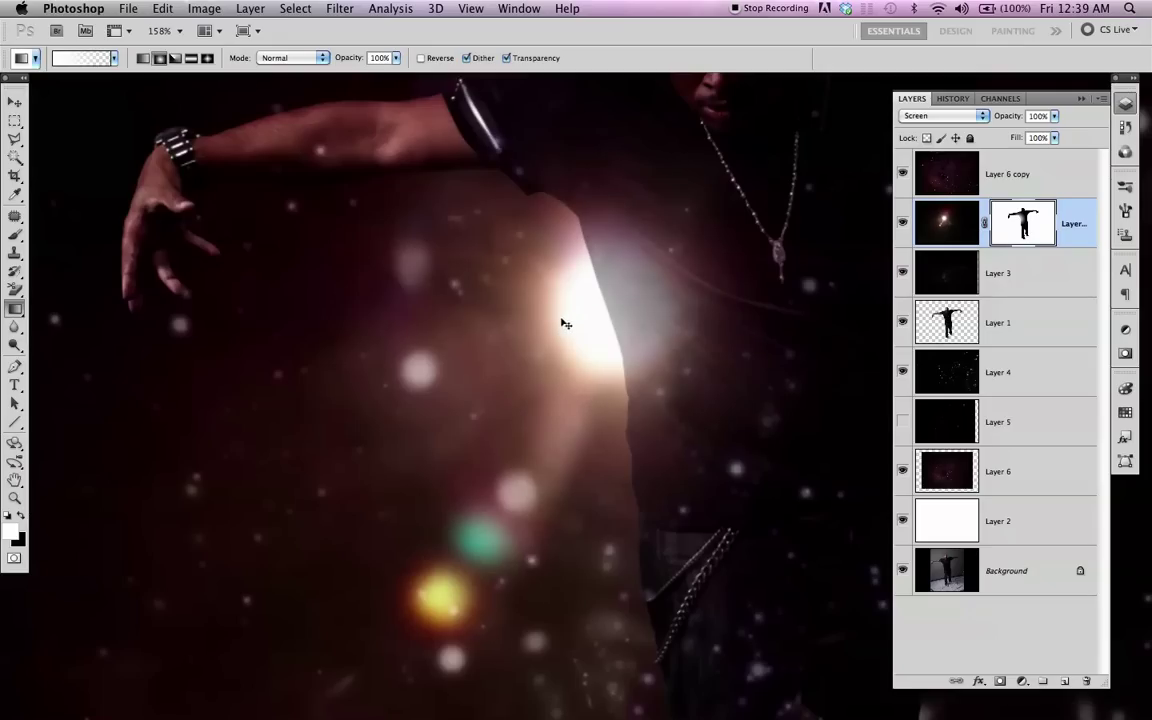
{"action": "key", "text": "super+z"}
{"action": "key", "text": "super+z"}
{"action": "left_click_drag", "start_coordinate": [534, 330], "coordinate": [563, 318]}
{"action": "left_click_drag", "start_coordinate": [696, 237], "coordinate": [768, 184]}
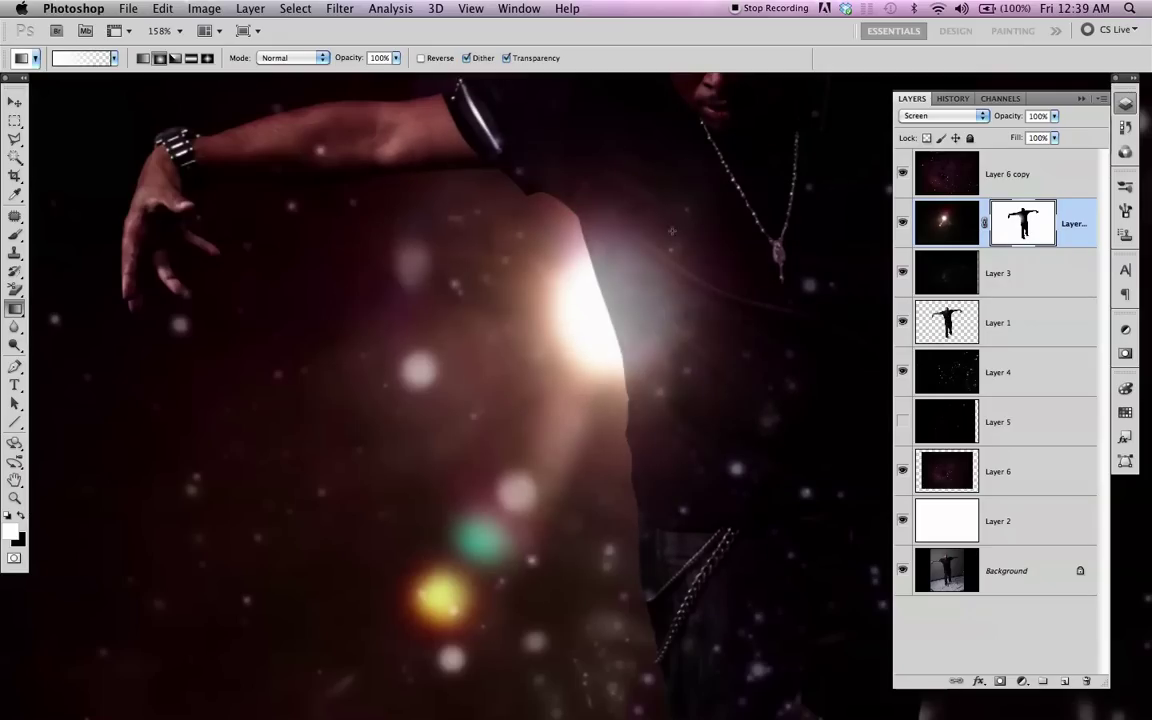
{"action": "key", "text": "super+minus"}
{"action": "left_click_drag", "start_coordinate": [512, 345], "coordinate": [642, 228]}
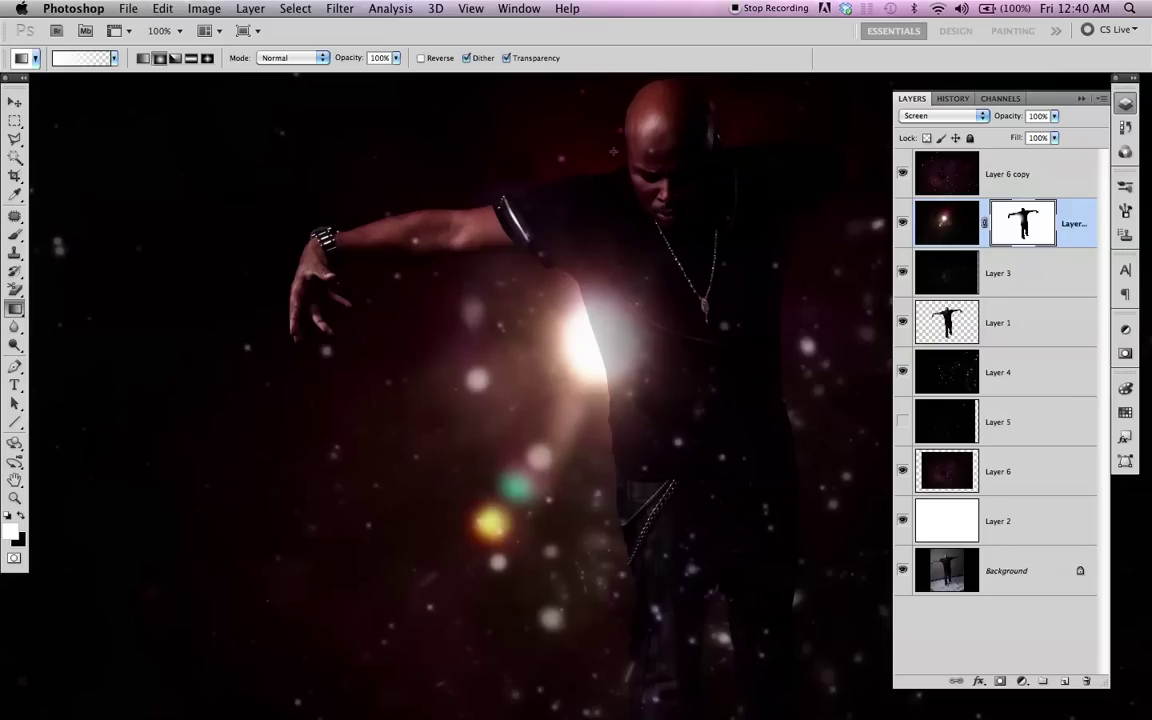
Step: Draw more radial gradients on Layer 7's mask around the man's chest and head, reducing the gradient opacity to 79%
{"action": "key", "text": "space"}
{"action": "left_click_drag", "start_coordinate": [716, 330], "coordinate": [420, 350]}
{"action": "left_click_drag", "start_coordinate": [511, 339], "coordinate": [509, 160]}
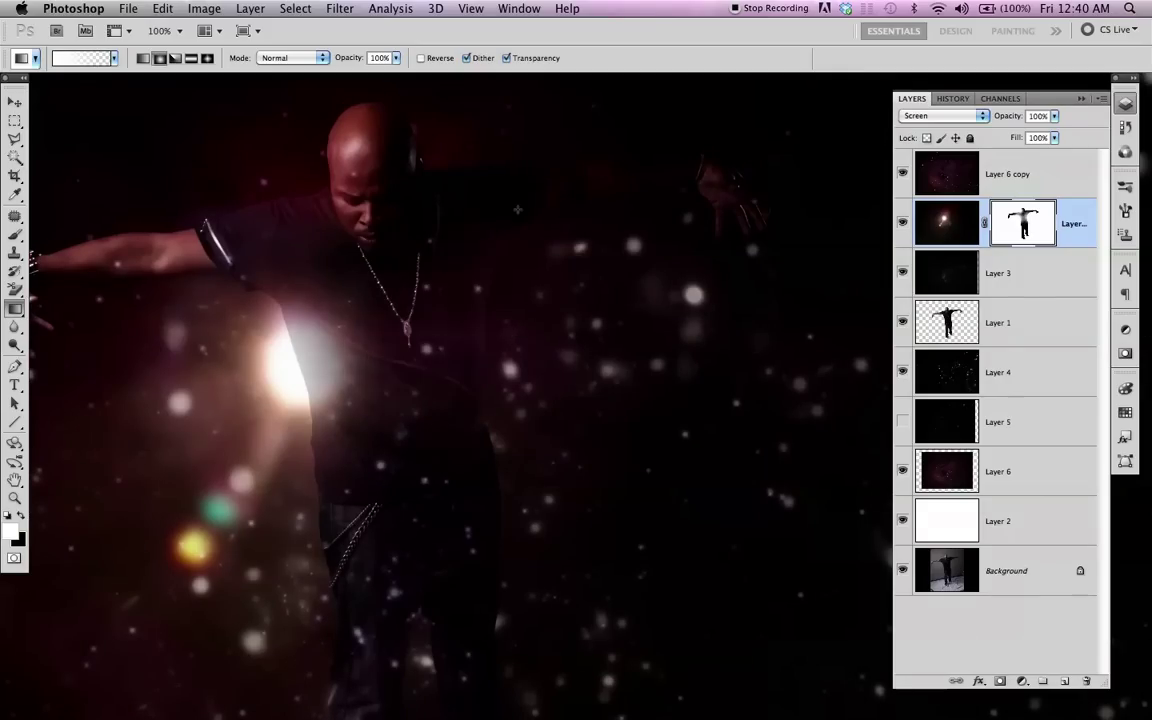
{"action": "key", "text": "super+z"}
{"action": "left_click_drag", "start_coordinate": [574, 314], "coordinate": [449, 189]}
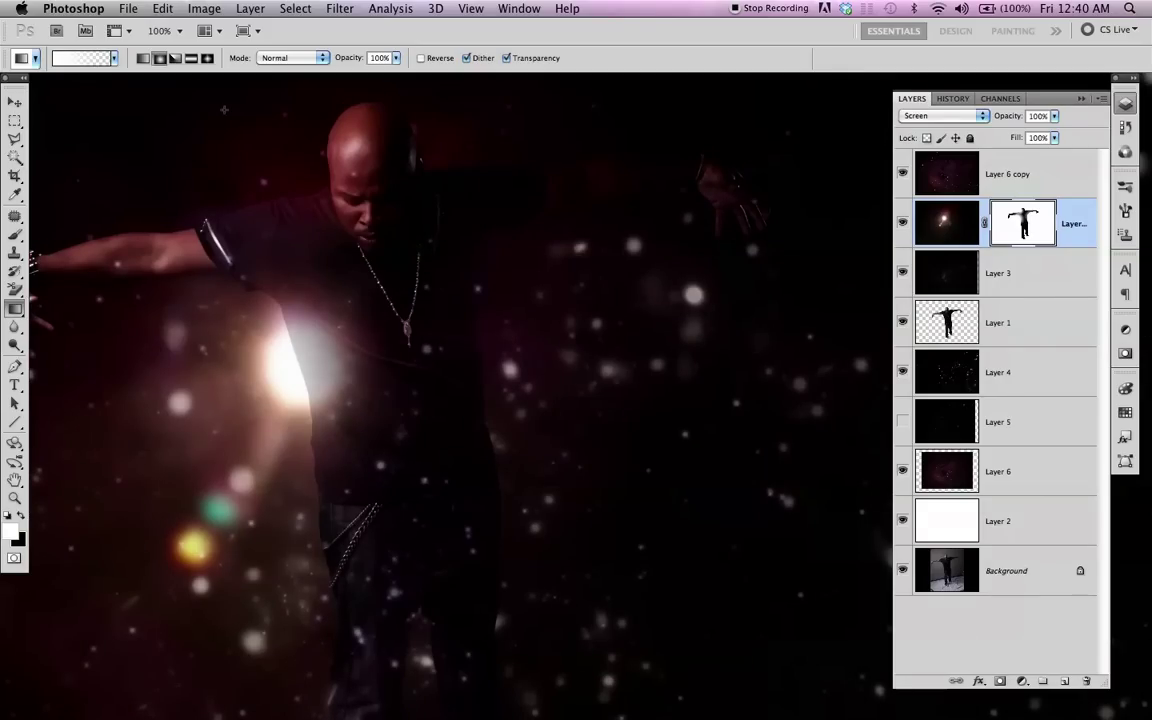
{"action": "left_click_drag", "start_coordinate": [396, 58], "coordinate": [381, 74]}
{"action": "left_click_drag", "start_coordinate": [381, 74], "coordinate": [356, 76]}
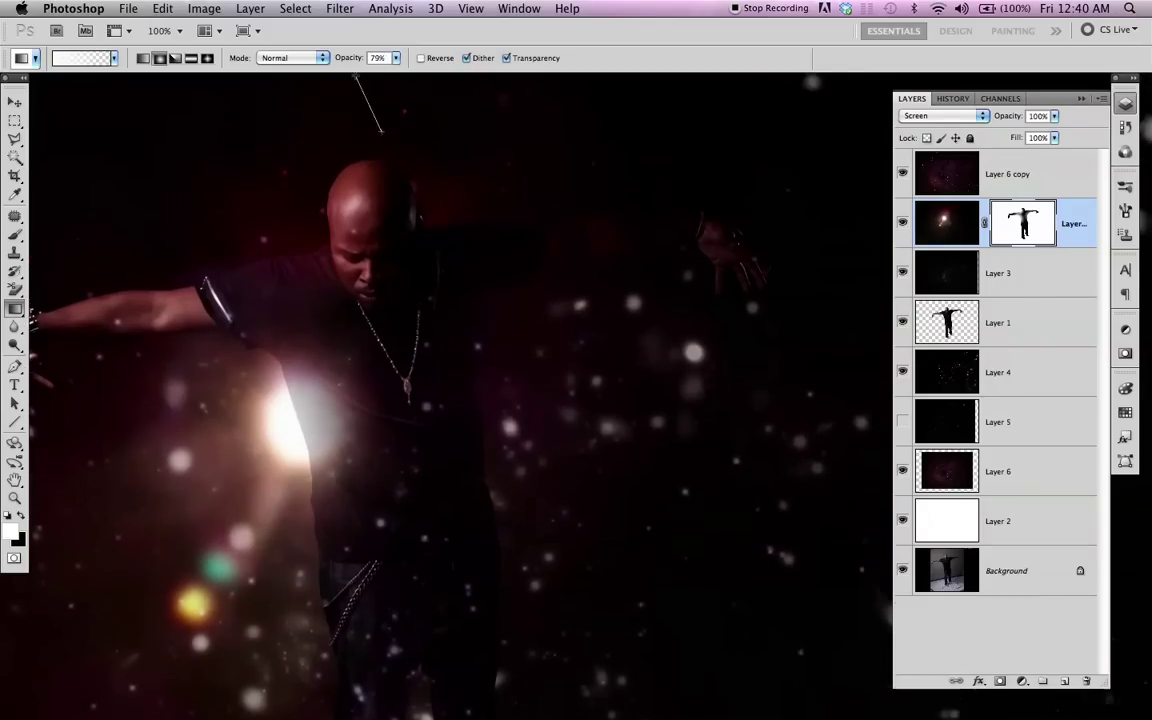
{"action": "left_click_drag", "start_coordinate": [381, 118], "coordinate": [424, 170]}
Step: Set the gradient opacity to 28% and draw faint radial gradients on Layer 7's mask over the upper body and darker arm
{"action": "left_click", "coordinate": [396, 58]}
{"action": "left_click_drag", "start_coordinate": [394, 68], "coordinate": [354, 68]}
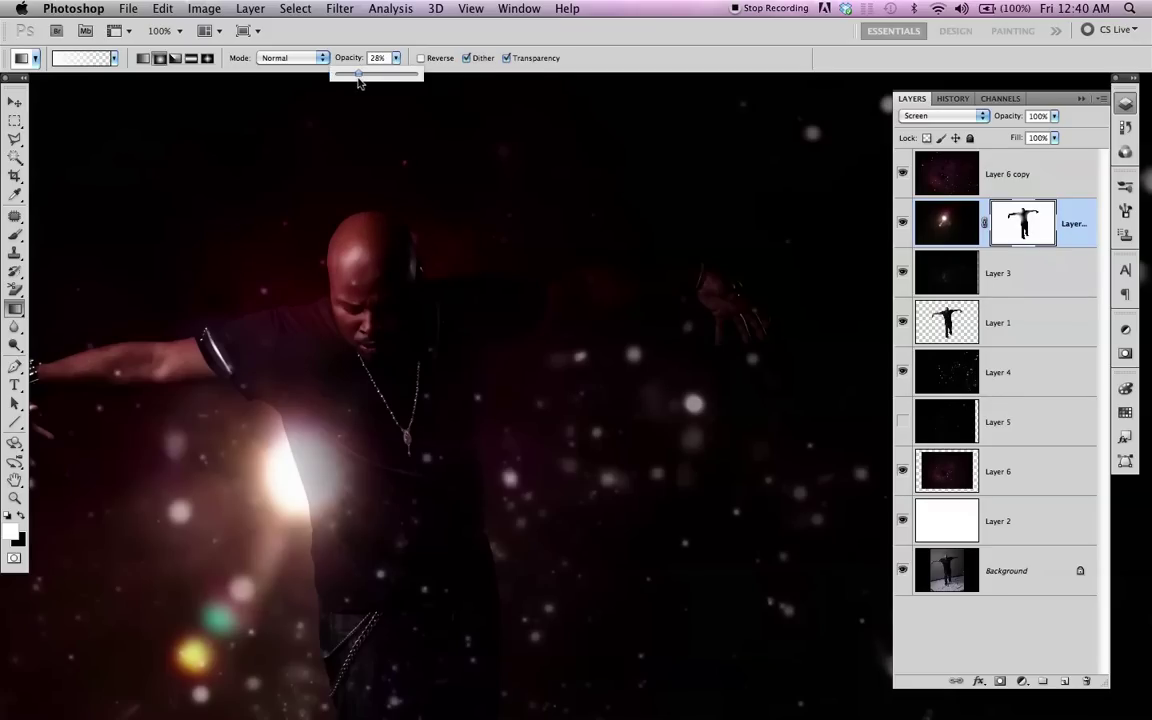
{"action": "left_click_drag", "start_coordinate": [655, 412], "coordinate": [716, 204]}
{"action": "left_click_drag", "start_coordinate": [452, 279], "coordinate": [539, 150]}
{"action": "mouse_move", "coordinate": [462, 258]}
{"action": "left_mouse_down"}
{"action": "mouse_move", "coordinate": [625, 206]}
{"action": "mouse_move", "coordinate": [810, 180]}
{"action": "mouse_move", "coordinate": [774, 216]}
{"action": "left_mouse_up"}
Step: Draw a faint radial gradient on Layer 7's mask near the man's lower legs and shoes
{"action": "scroll", "coordinate": [561, 403], "scroll_direction": "down", "scroll_amount": 8}
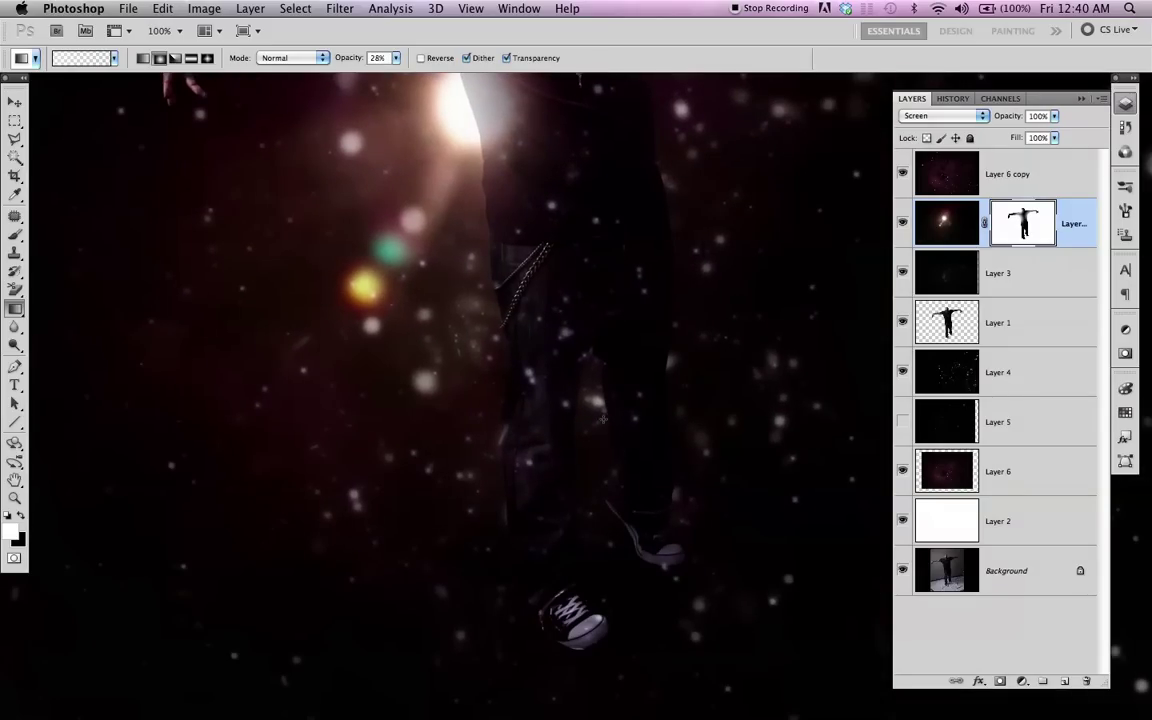
{"action": "scroll", "coordinate": [727, 527], "scroll_direction": "down", "scroll_amount": 5}
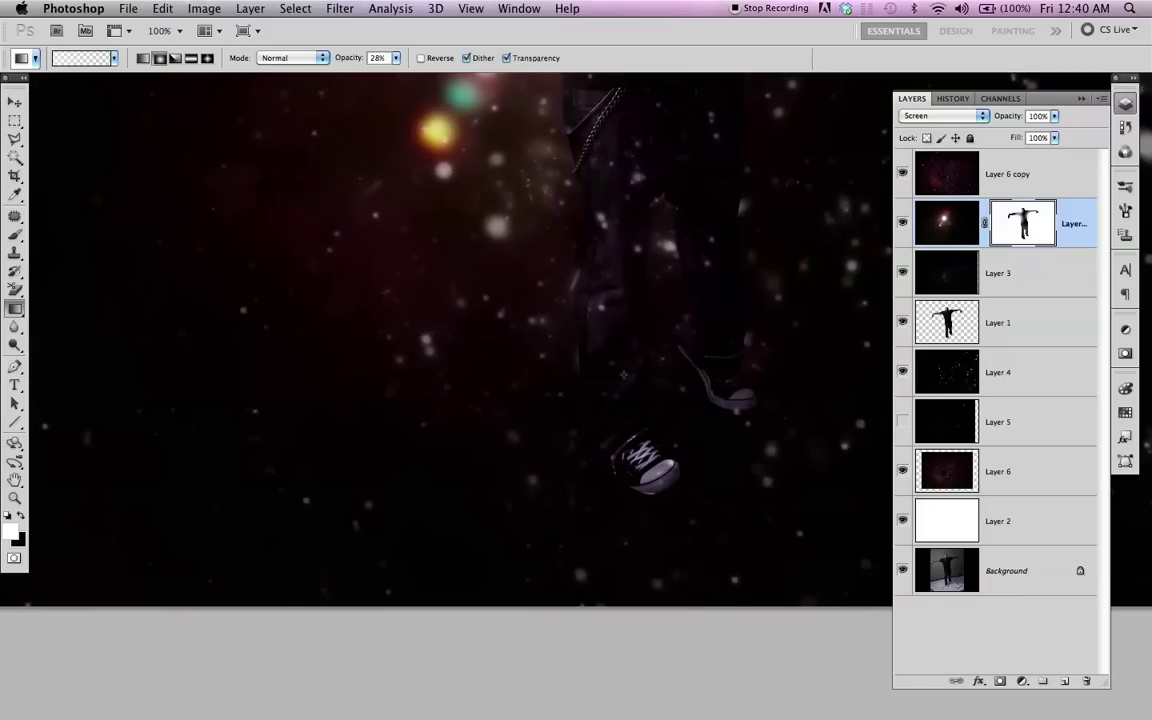
{"action": "left_click_drag", "start_coordinate": [480, 457], "coordinate": [559, 361]}
{"action": "scroll", "coordinate": [586, 483], "scroll_direction": "up", "scroll_amount": 5}
{"action": "scroll", "coordinate": [586, 483], "scroll_direction": "right", "scroll_amount": 3}
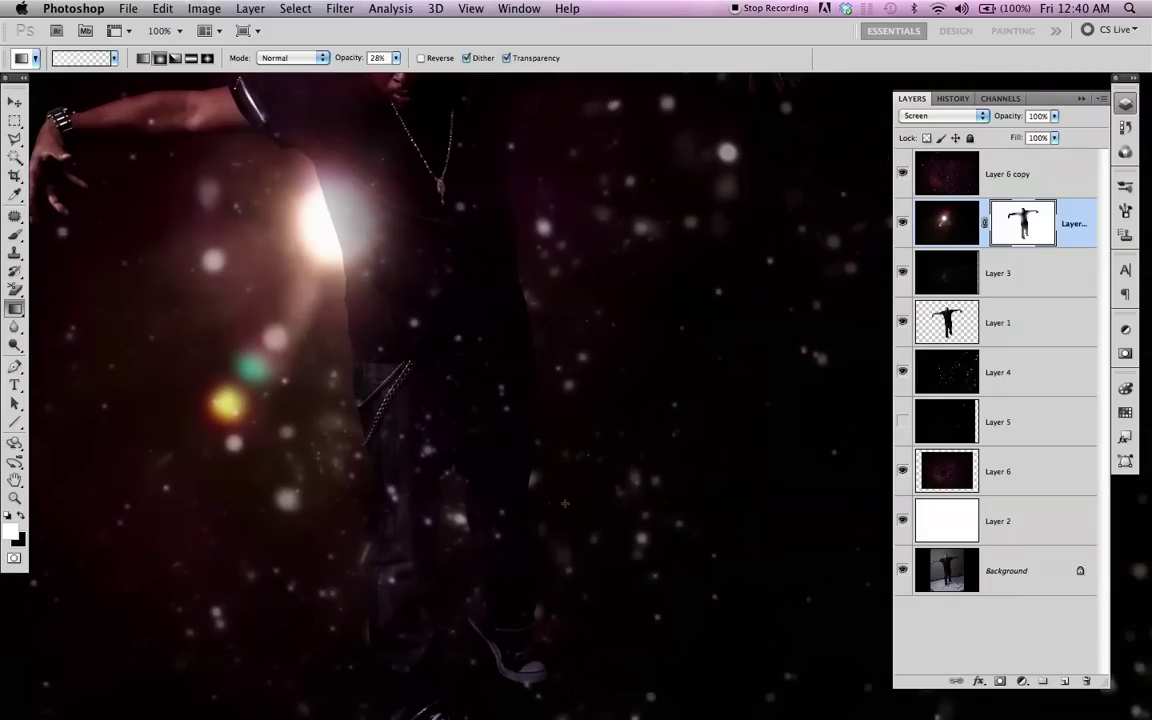
Step: Review the whole composite at 50% zoom and switch to full screen mode
{"action": "key", "text": "super+minus"}
{"action": "key", "text": "super+minus"}
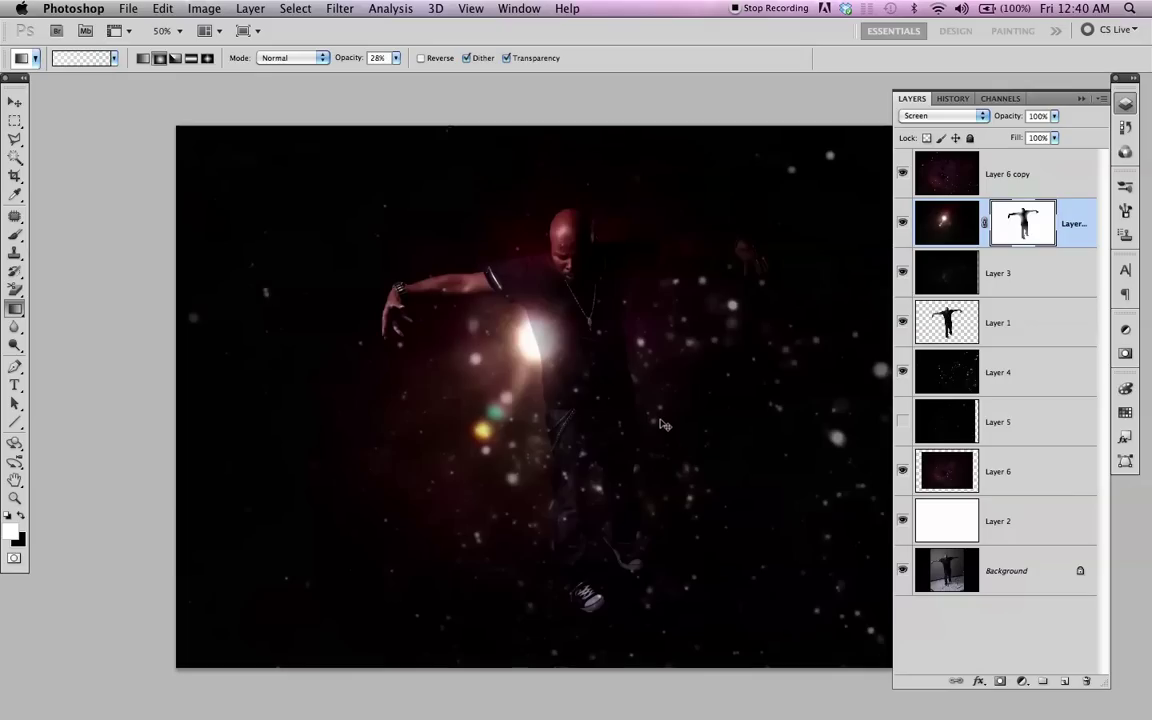
{"action": "left_click_drag", "start_coordinate": [655, 421], "coordinate": [584, 416]}
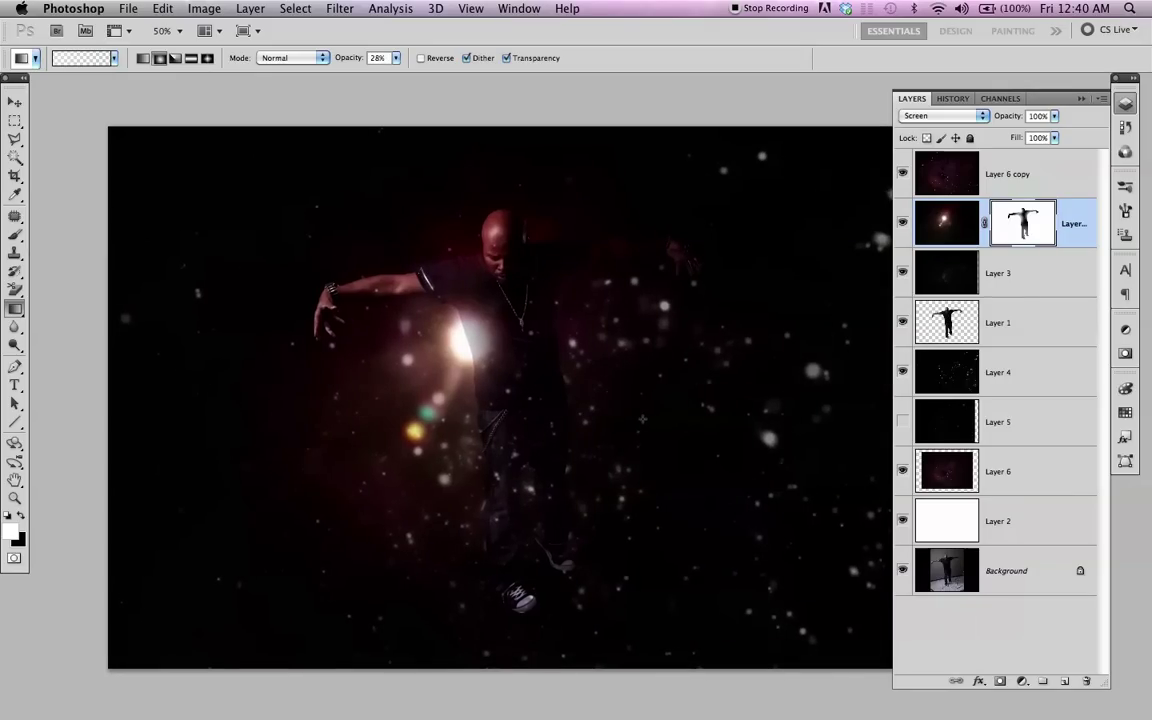
{"action": "key", "text": "f"}
{"action": "key", "text": "f"}
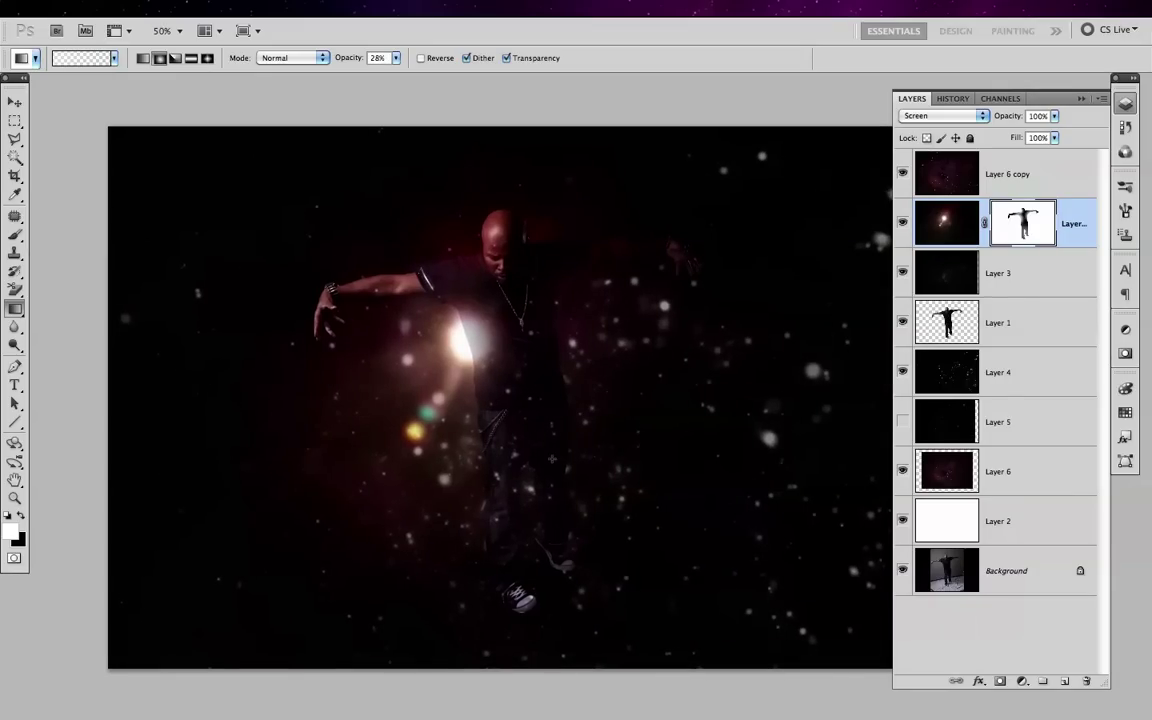